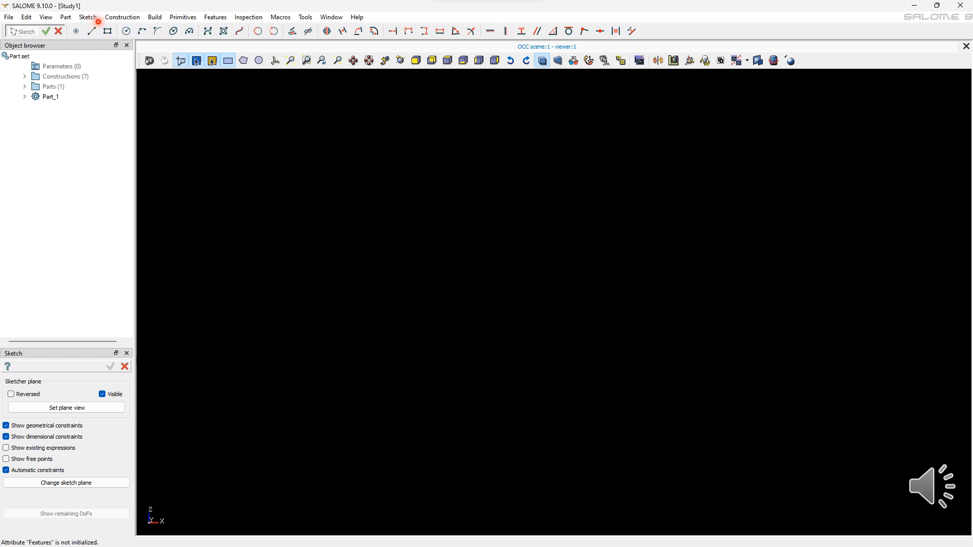
Start a sketch with a view size of 100 on the XZ plane and align the view to the sketch plane
click(93, 17)
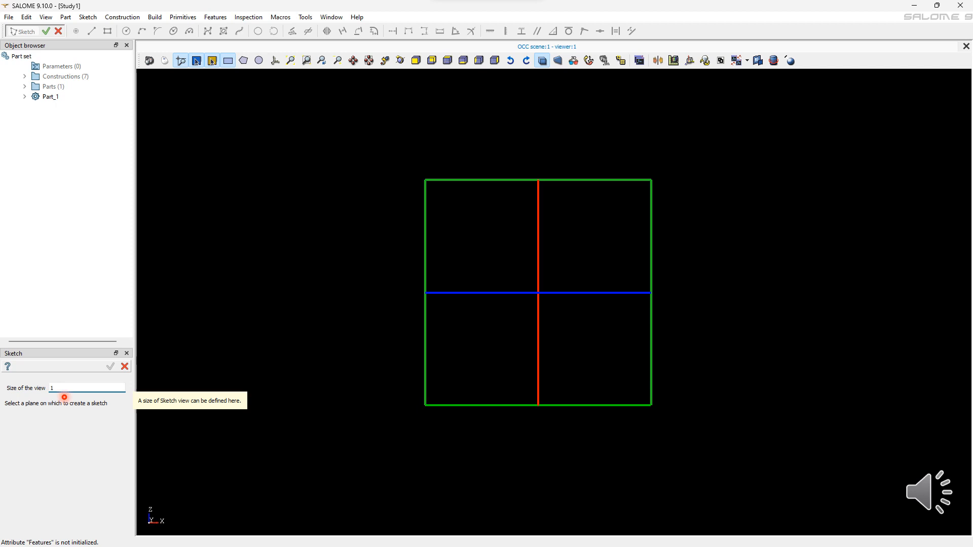
text(00)
click(609, 192)
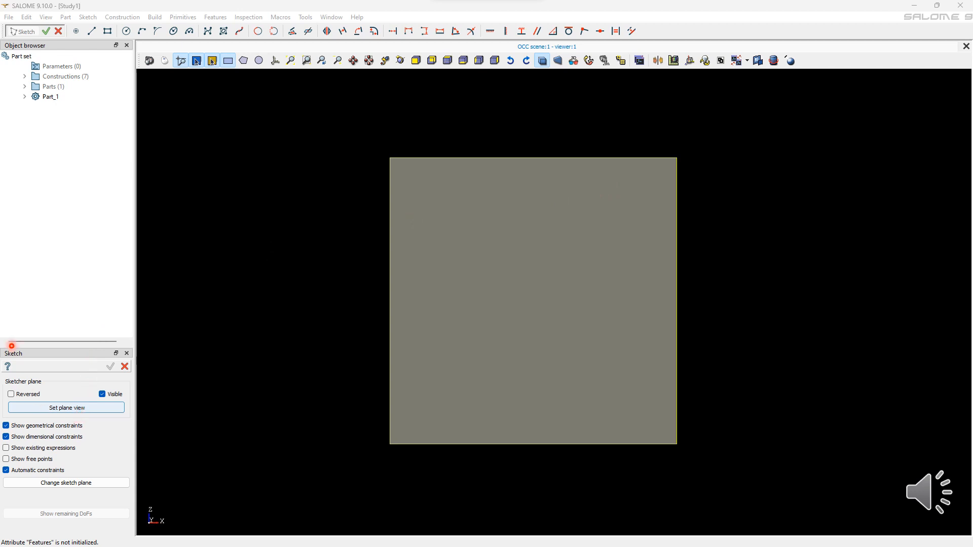
click(36, 408)
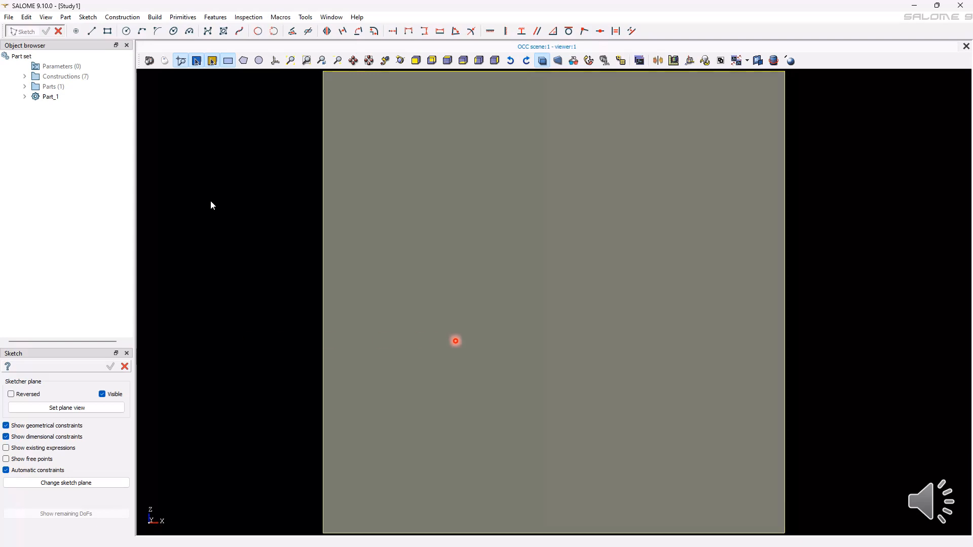
Place four scattered points, at about (-22, 9), (15, 12), (-3, -9) and (11, 27), and finish the sketch
click(76, 31)
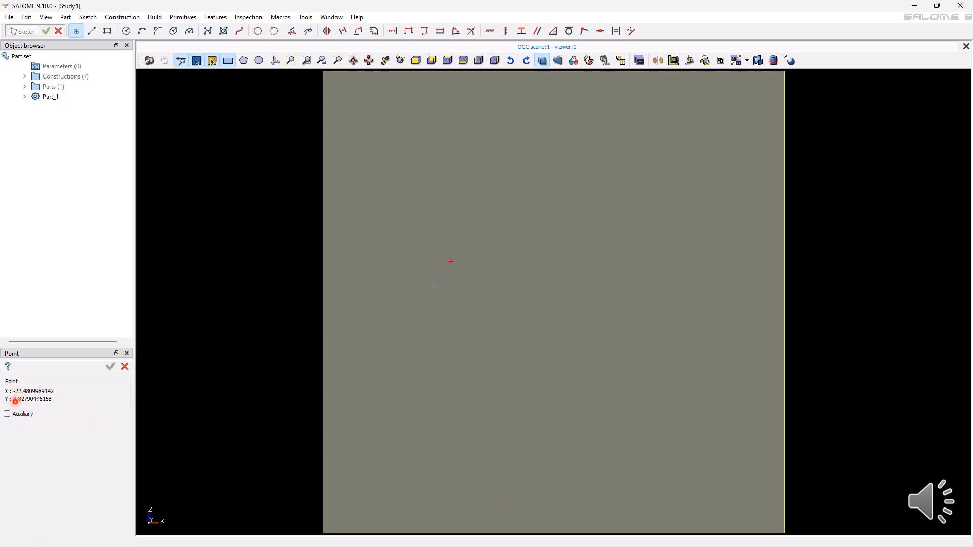
click(42, 399)
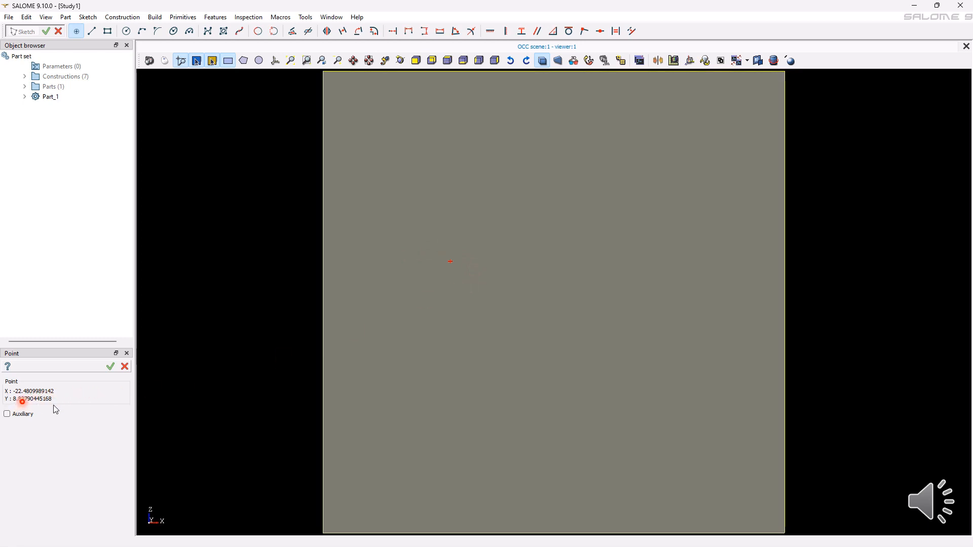
click(489, 221)
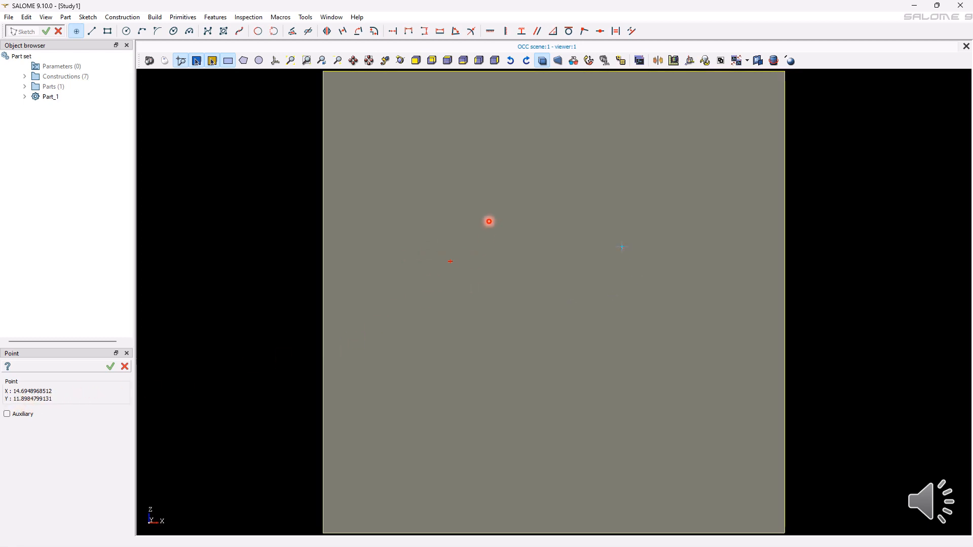
click(539, 345)
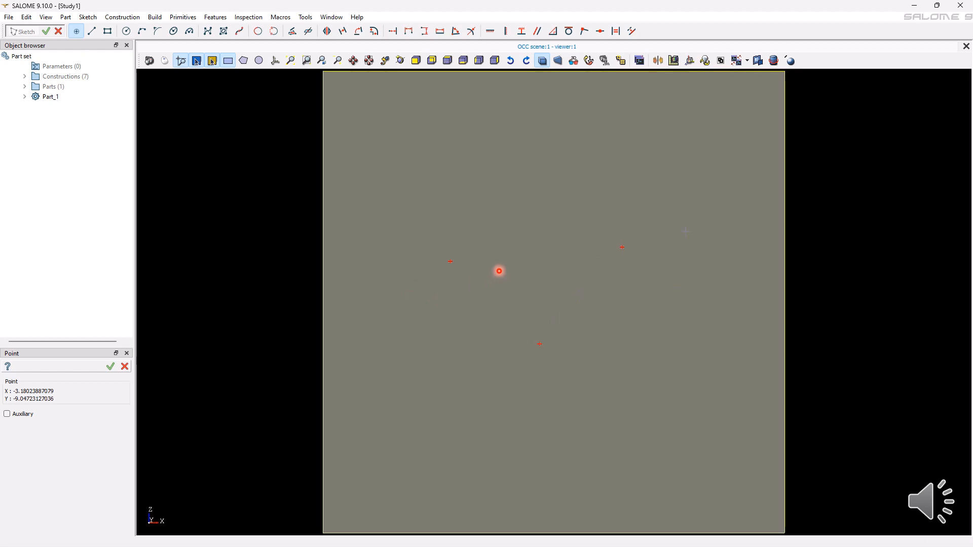
click(605, 178)
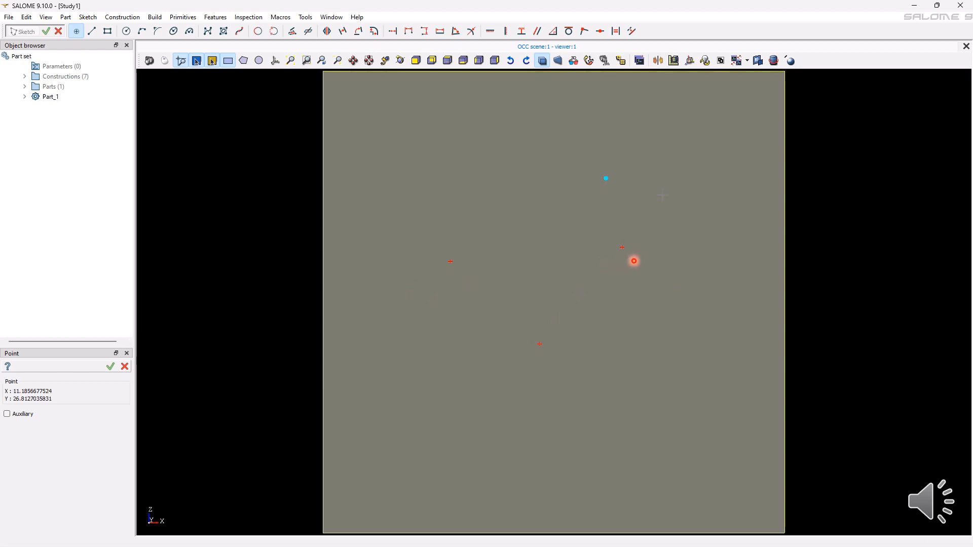
click(110, 367)
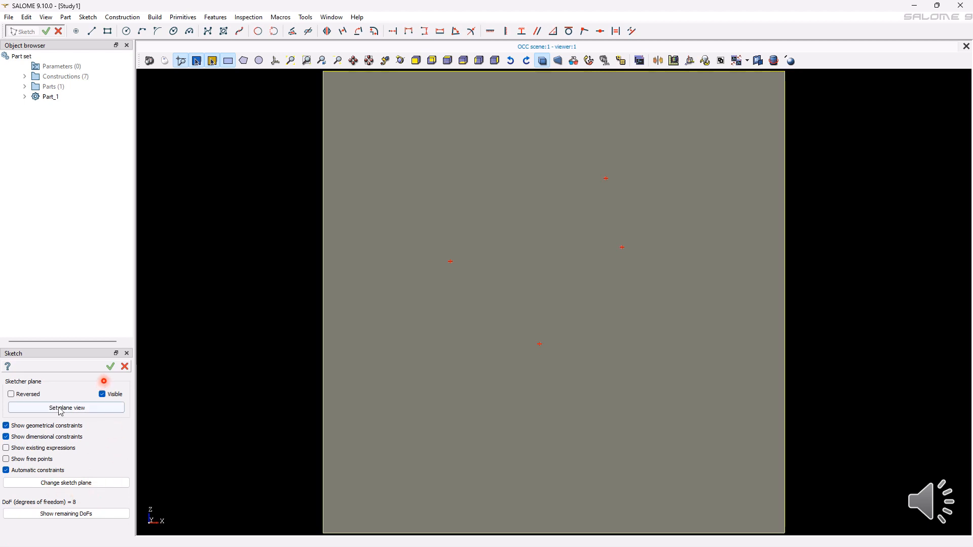
click(111, 367)
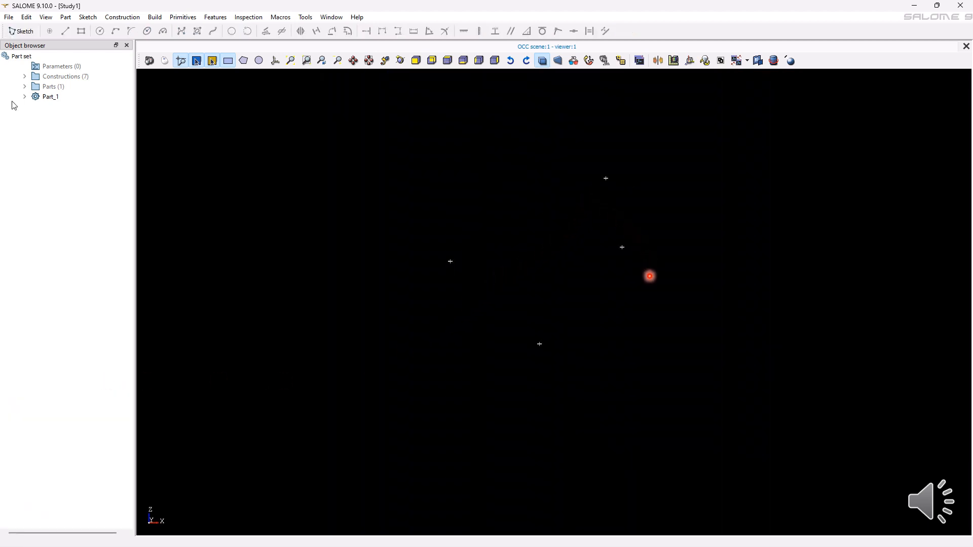
Expand Part_1 in the object tree and select Sketch_1 to examine the sketched points
click(25, 96)
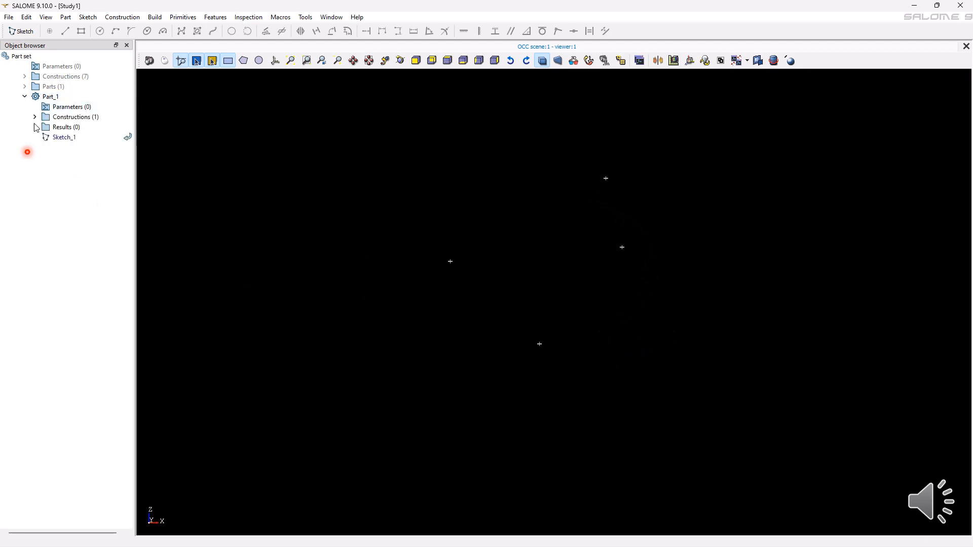
double_click(81, 138)
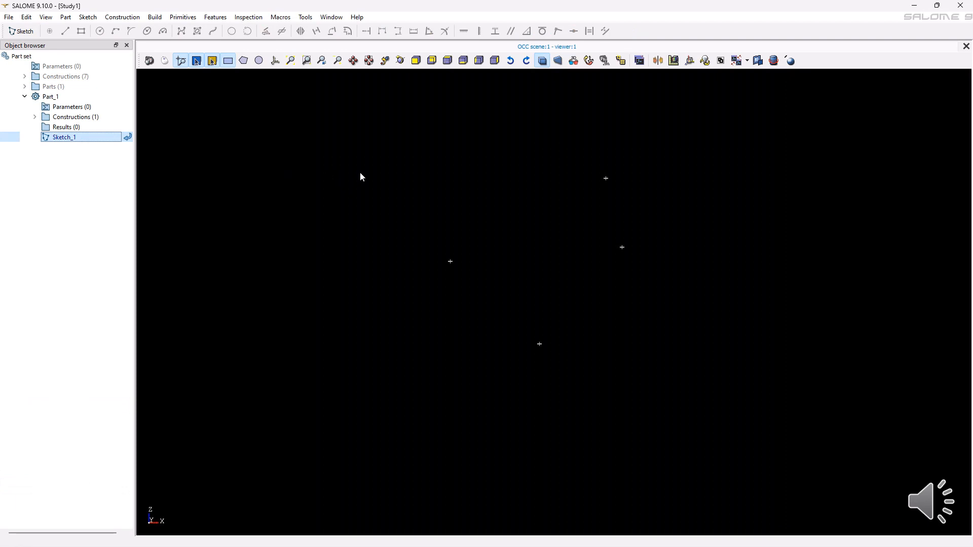
drag(347, 148, 730, 408)
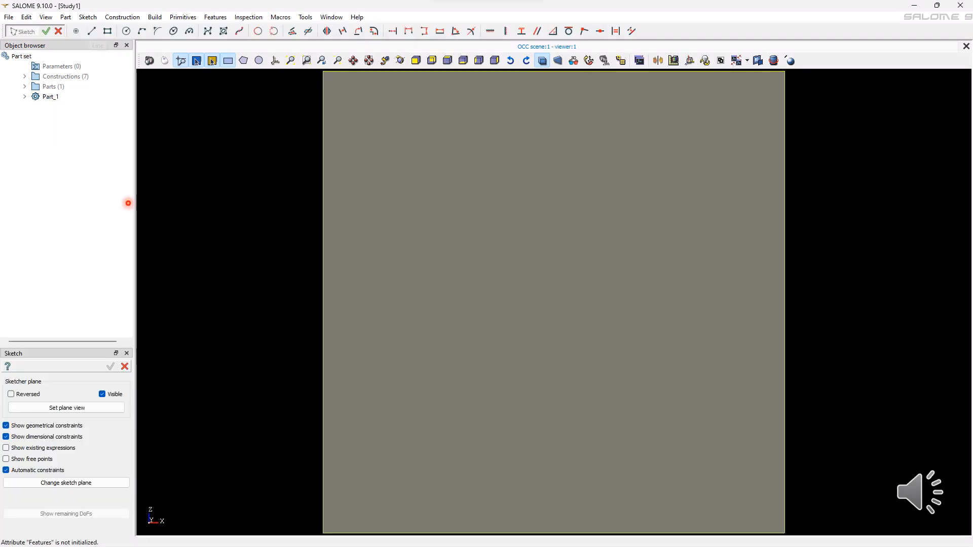
Sketch a closed four-sided contour of connected lines, about 89 wide and 33 high, in the middle of the sketch plane
click(92, 31)
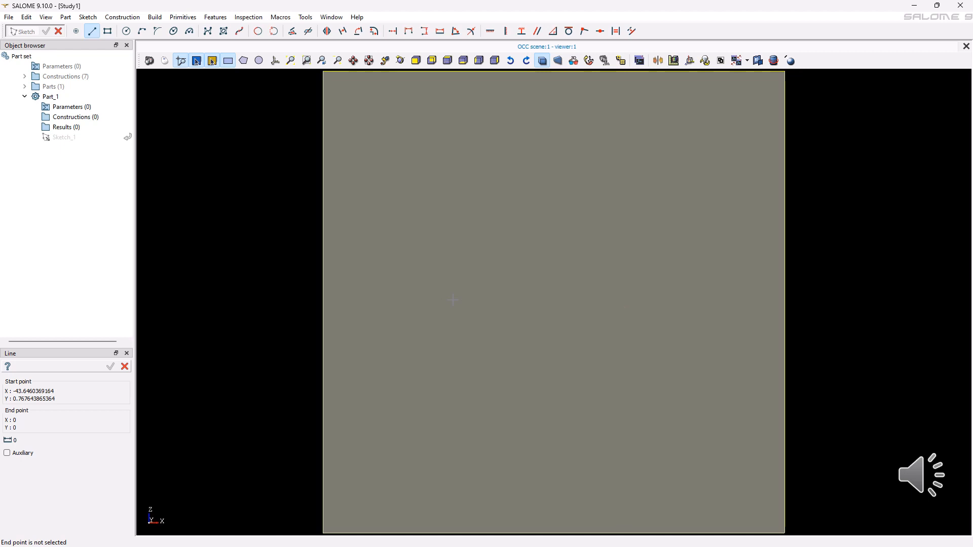
click(437, 301)
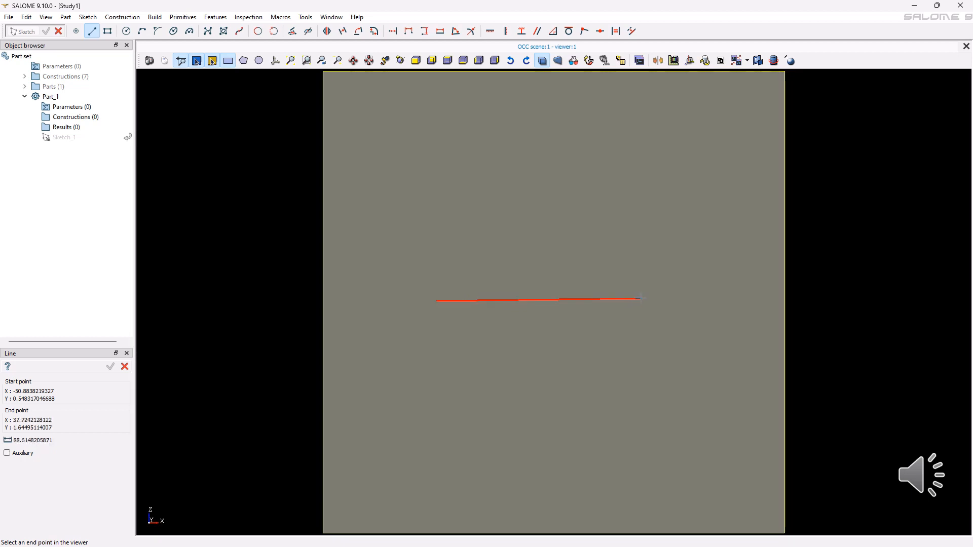
click(640, 298)
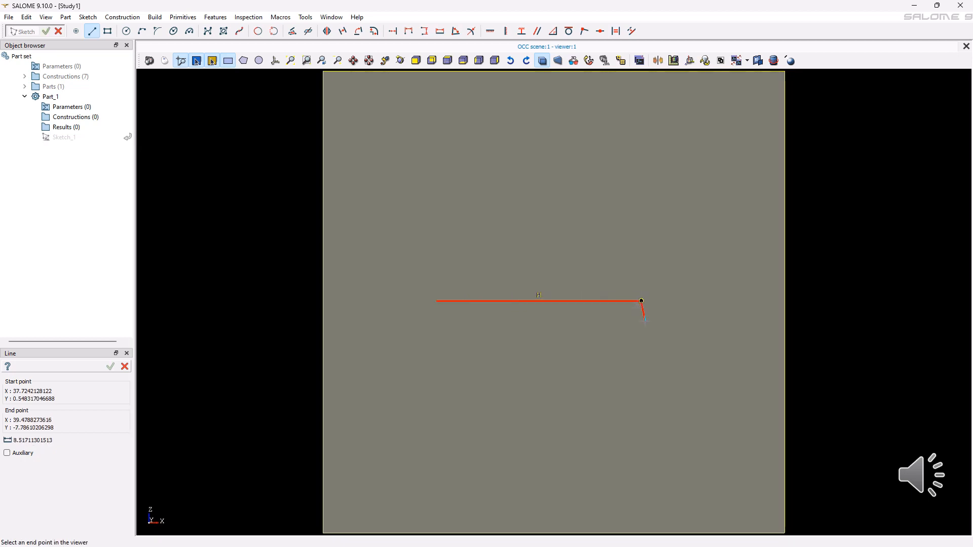
click(644, 375)
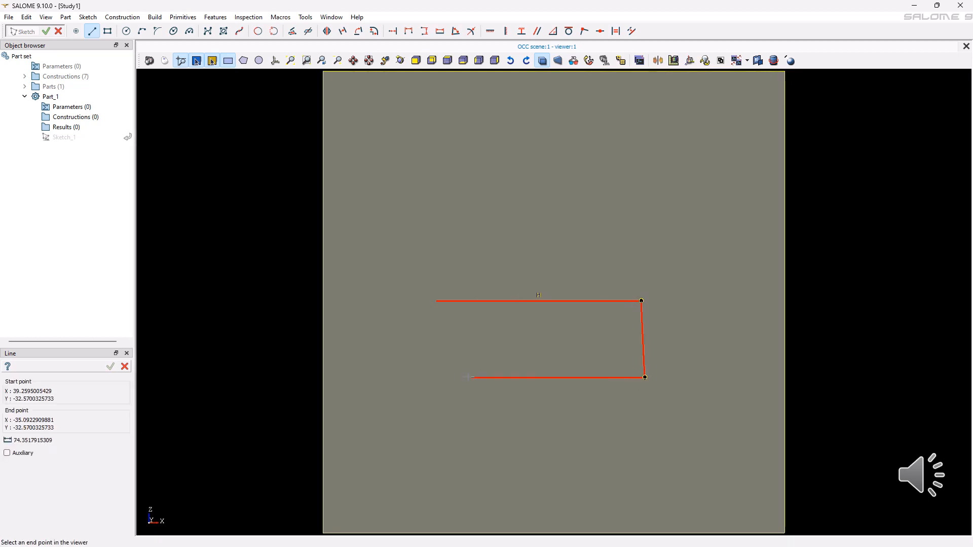
click(434, 375)
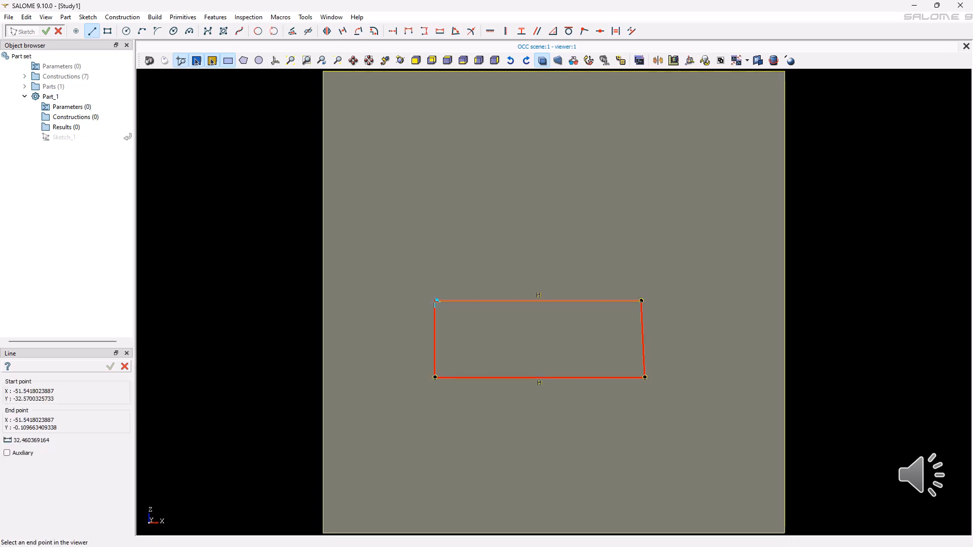
click(435, 301)
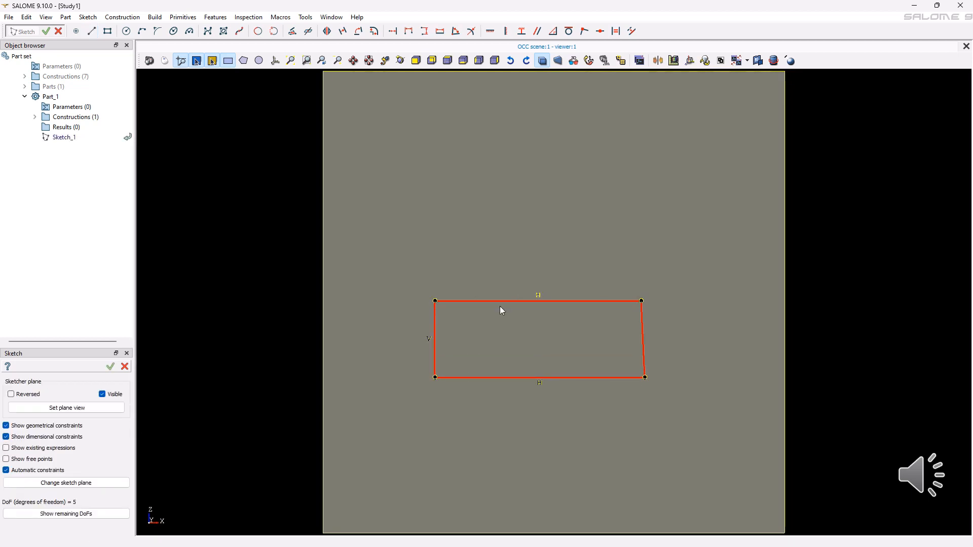
Sketch a separate horizontal line about 93 long above the closed contour and finish the sketch
click(91, 31)
click(451, 220)
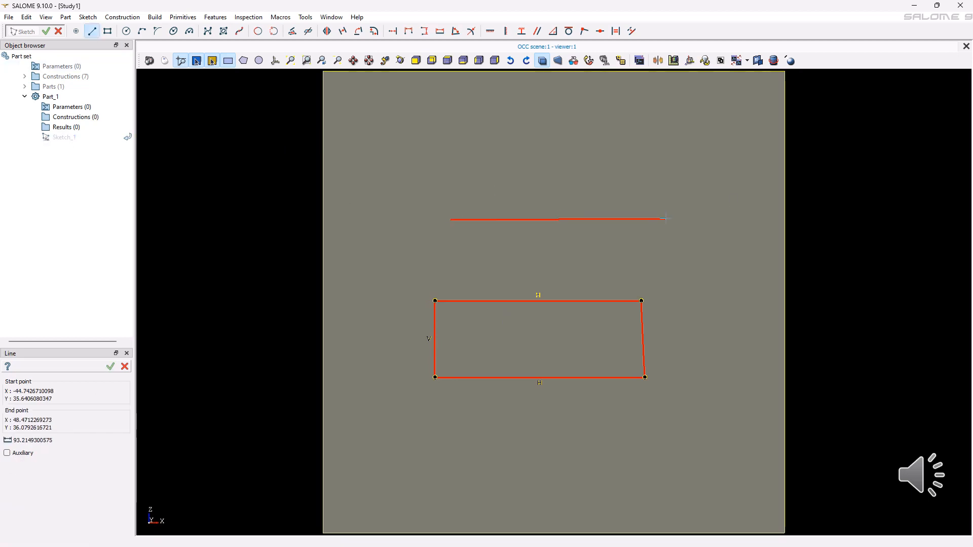
click(666, 219)
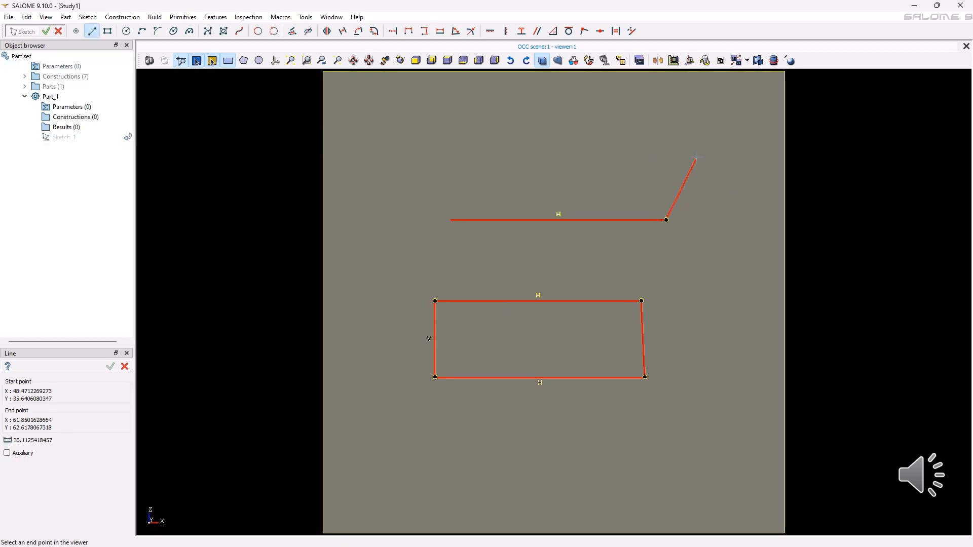
key(Escape)
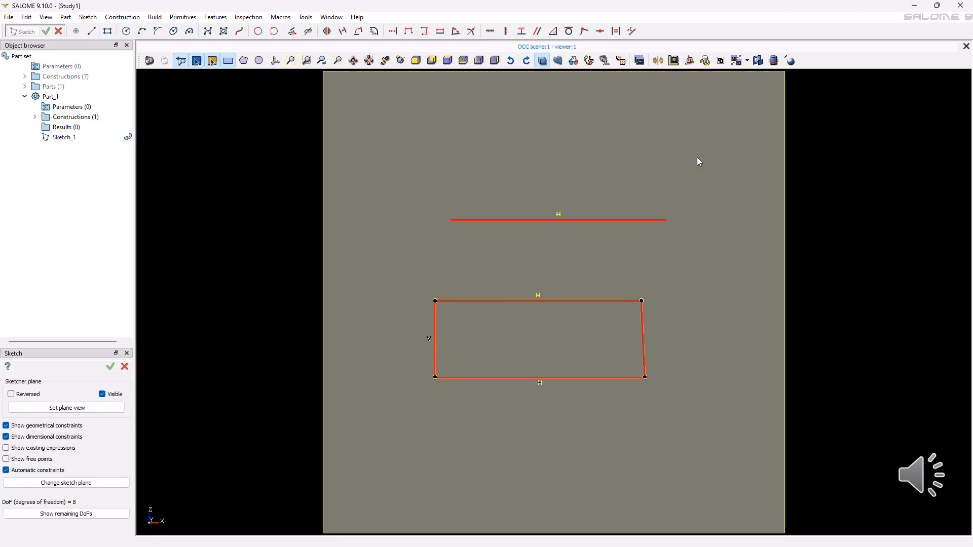
click(110, 367)
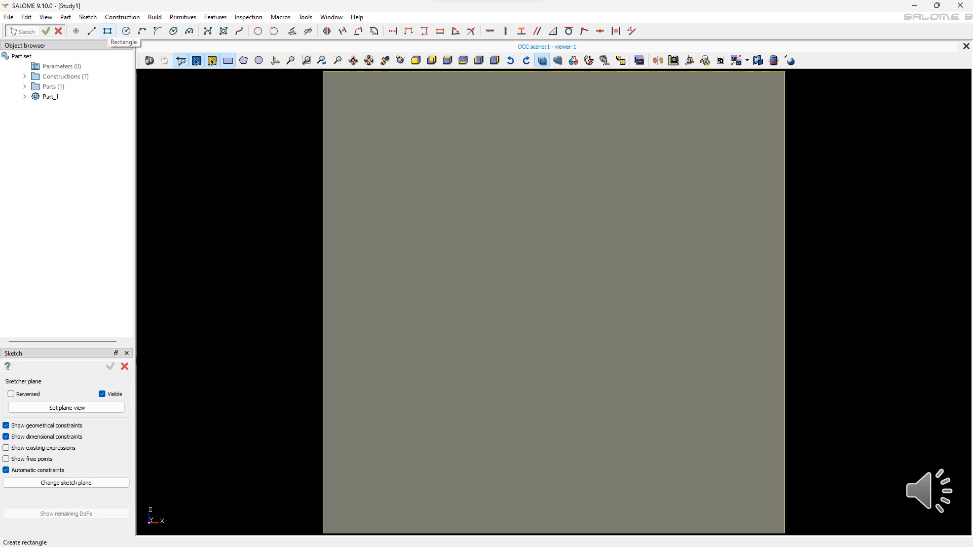
Draw a rectangle by two opposite corners, from about (-61, 42) to (26, -37)
click(108, 31)
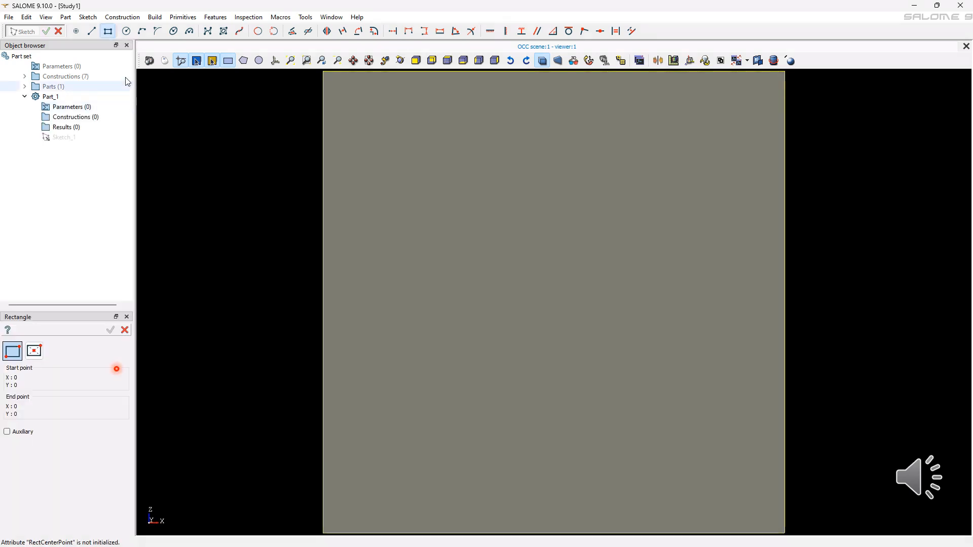
click(11, 353)
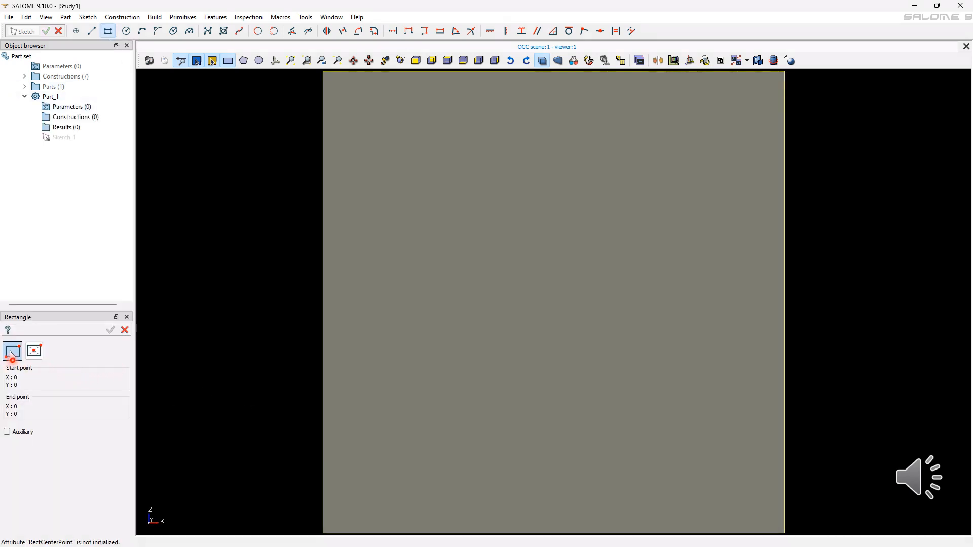
click(348, 280)
click(414, 204)
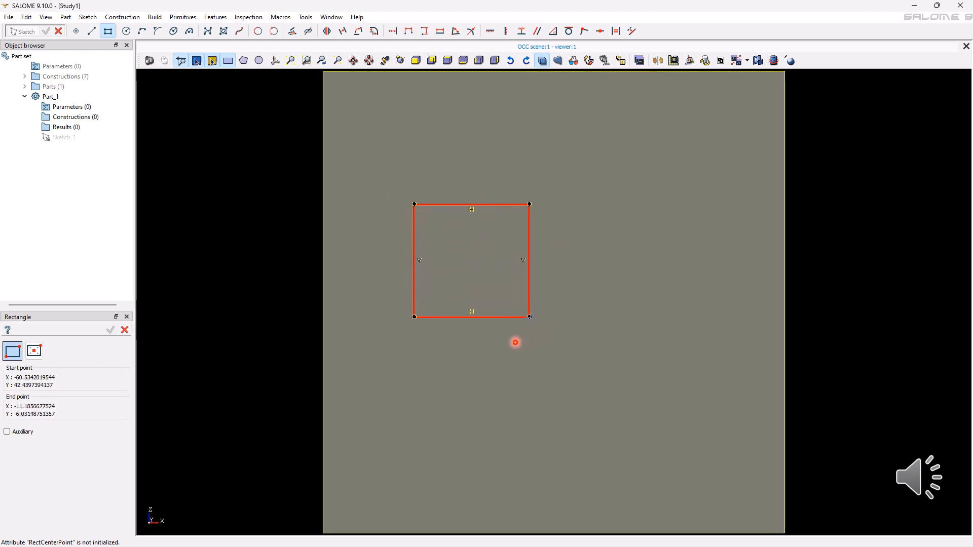
click(614, 387)
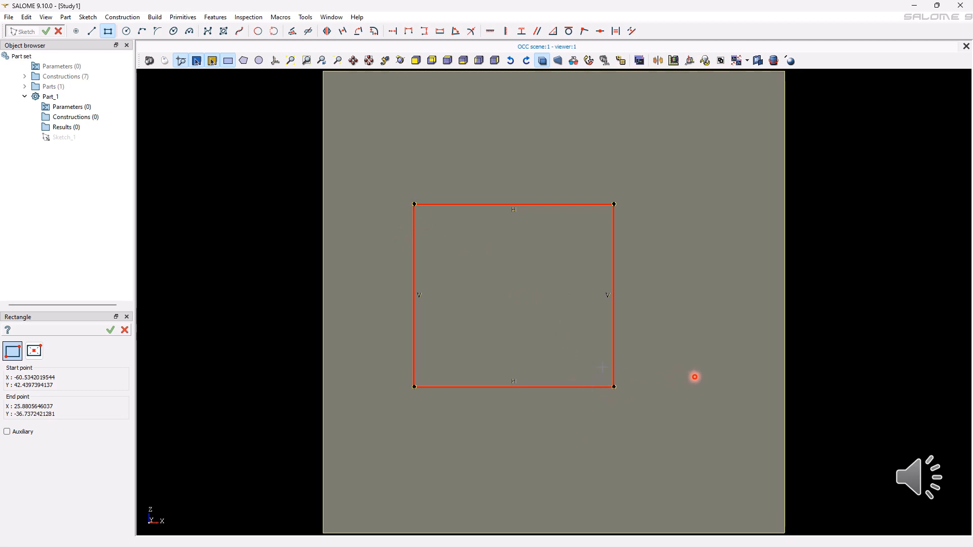
Draw a rectangle by centre and corner, centred at about (-61, 60), plus a larger one centred on its lower-right corner
click(34, 350)
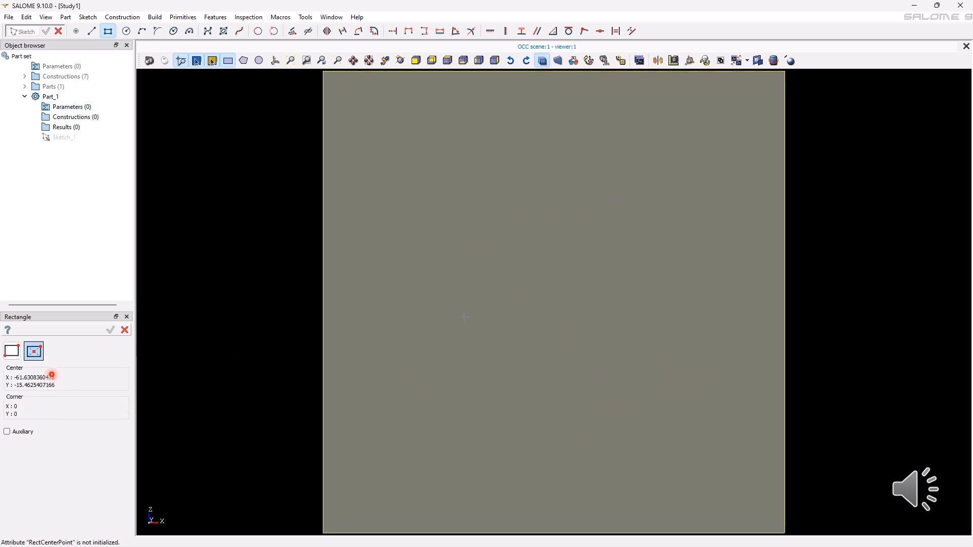
click(414, 163)
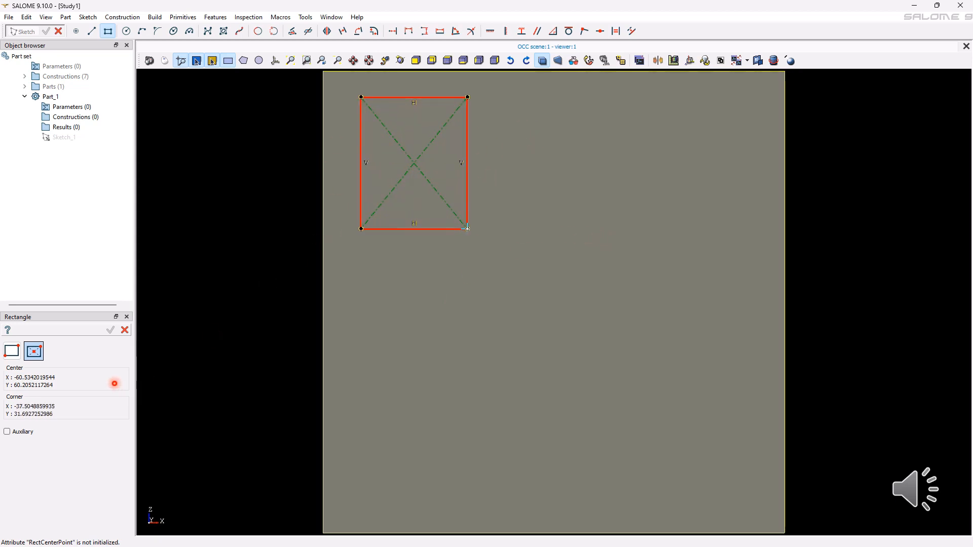
click(471, 234)
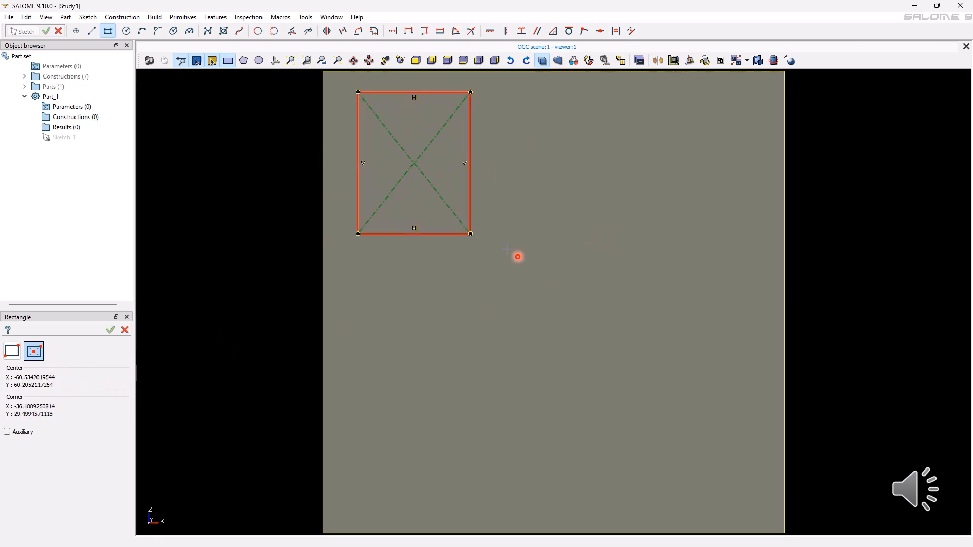
click(471, 234)
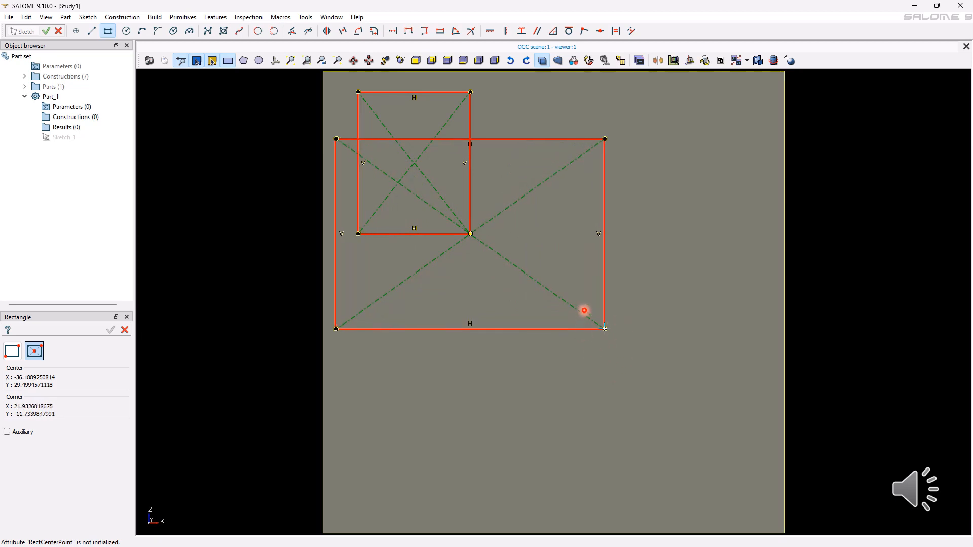
click(611, 335)
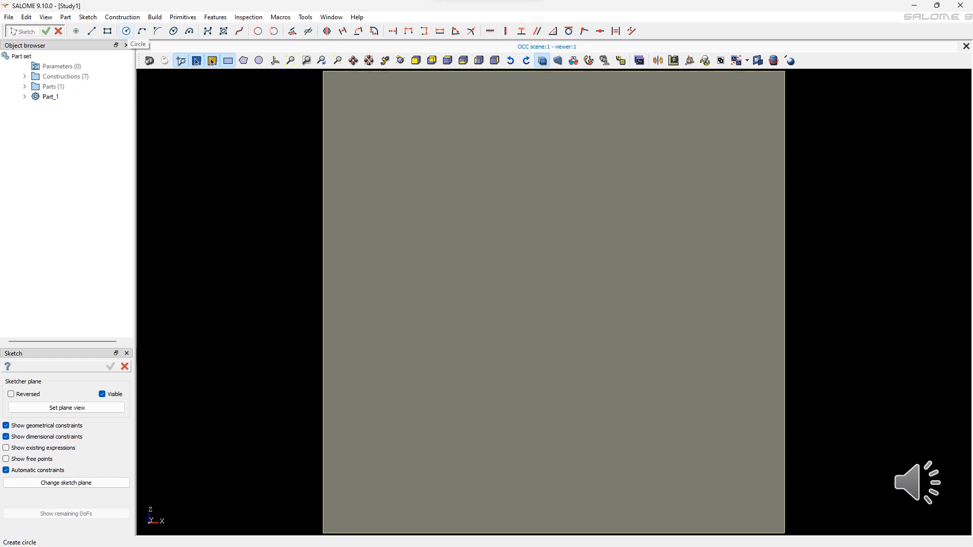
Draw a circle by centre and passed point, centred at about (-9, 14) with a radius of about 59
click(126, 31)
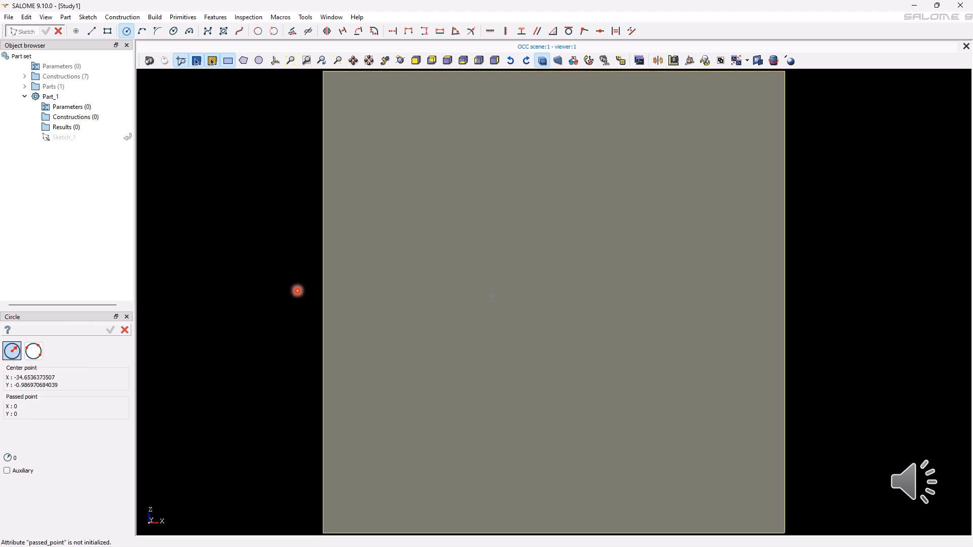
click(533, 270)
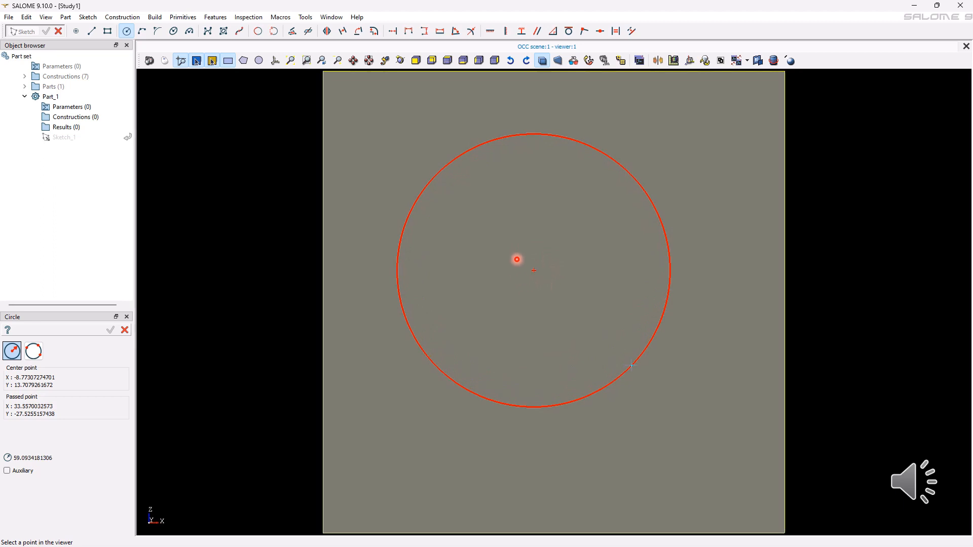
click(631, 366)
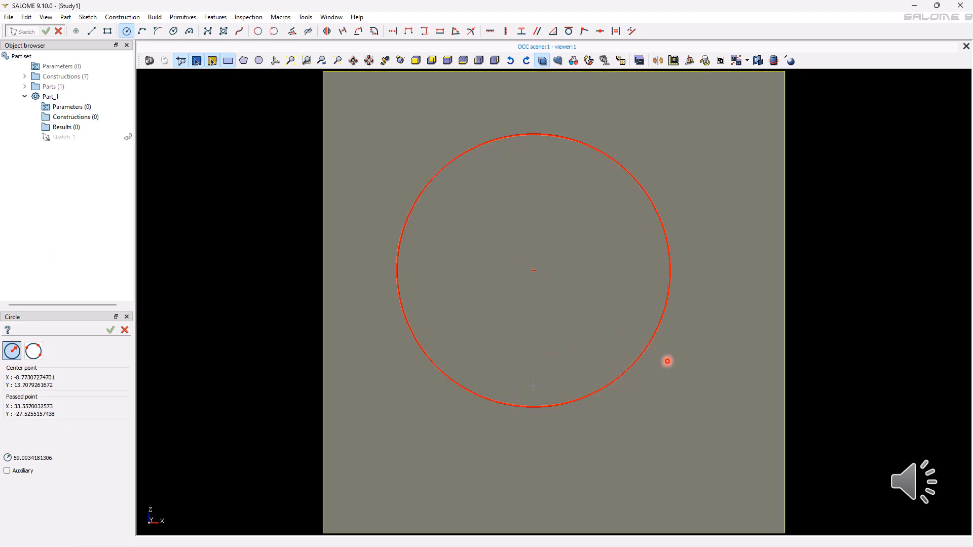
Confirm the circle, finish its sketch and select the circle's centre point
click(111, 332)
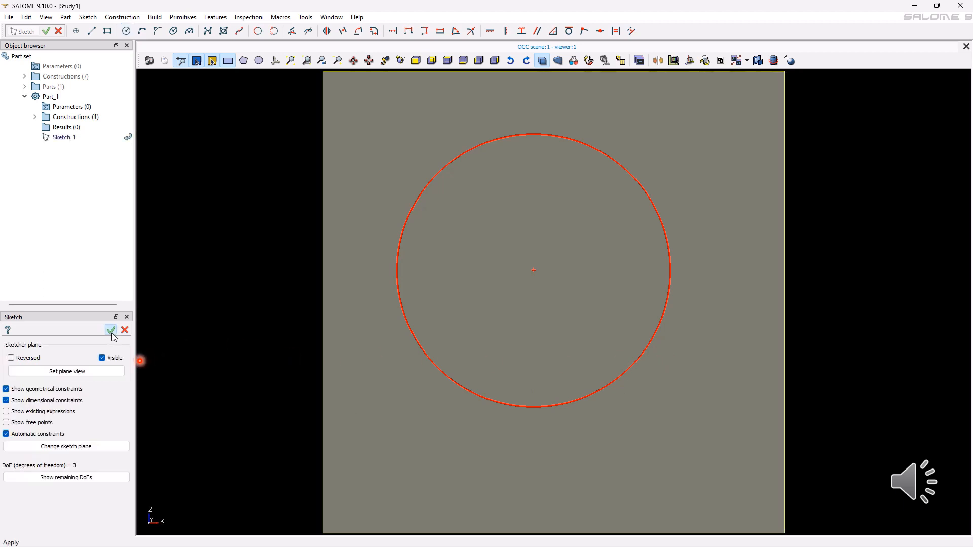
click(111, 332)
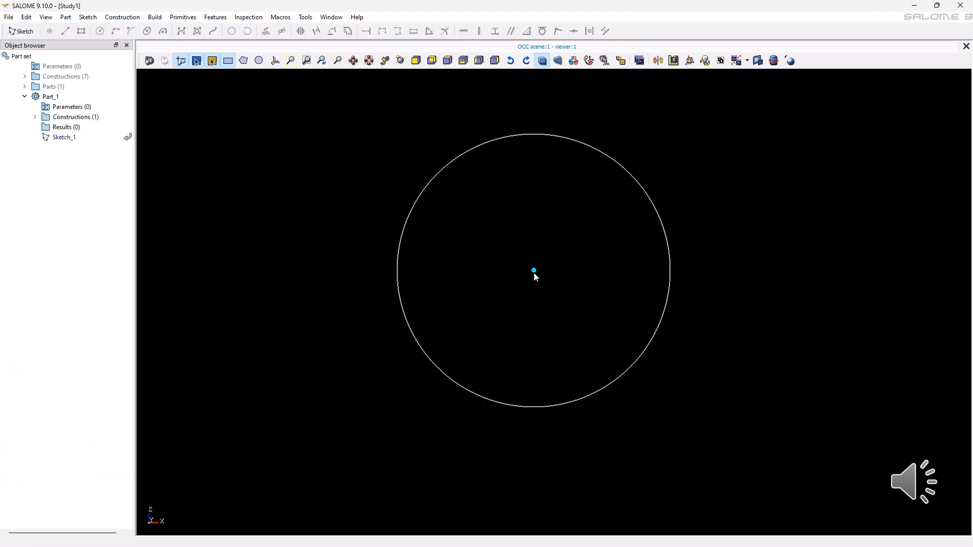
click(533, 270)
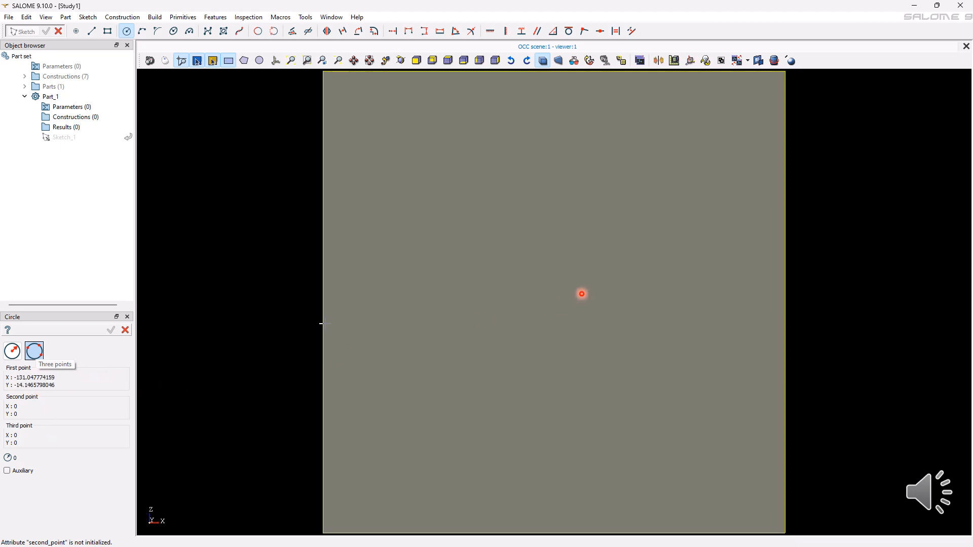
Draw a circle through three points at about (-62, 3), (49, 2) and (26, 62), then finish the sketch
click(412, 295)
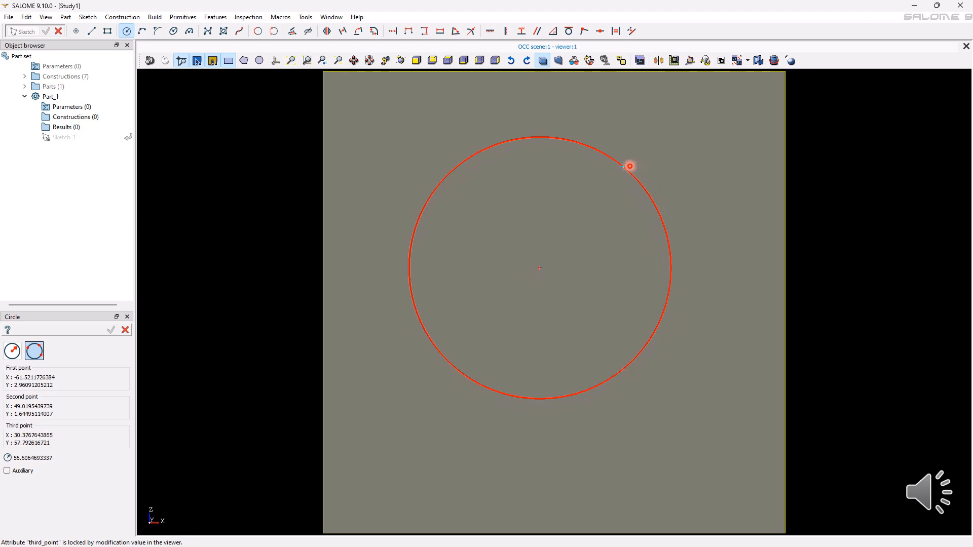
click(612, 159)
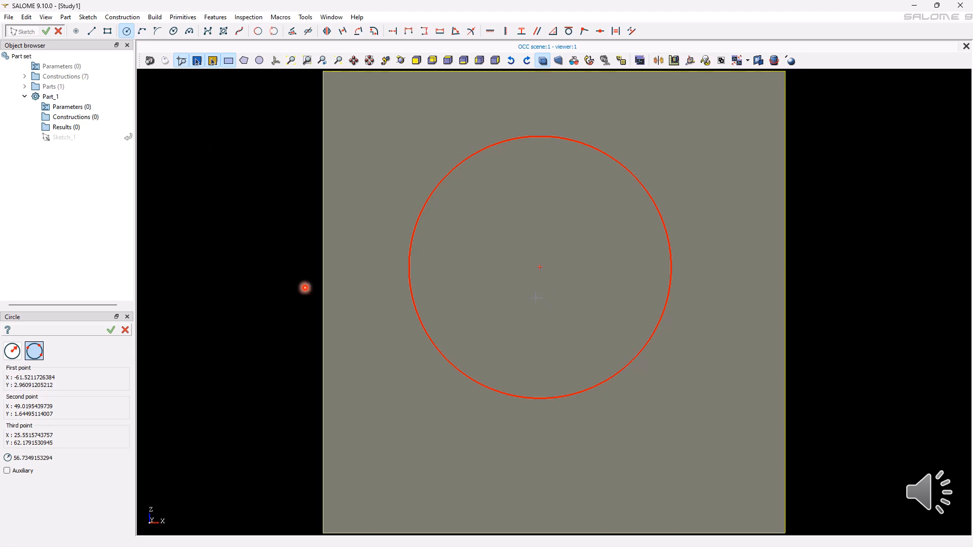
click(111, 330)
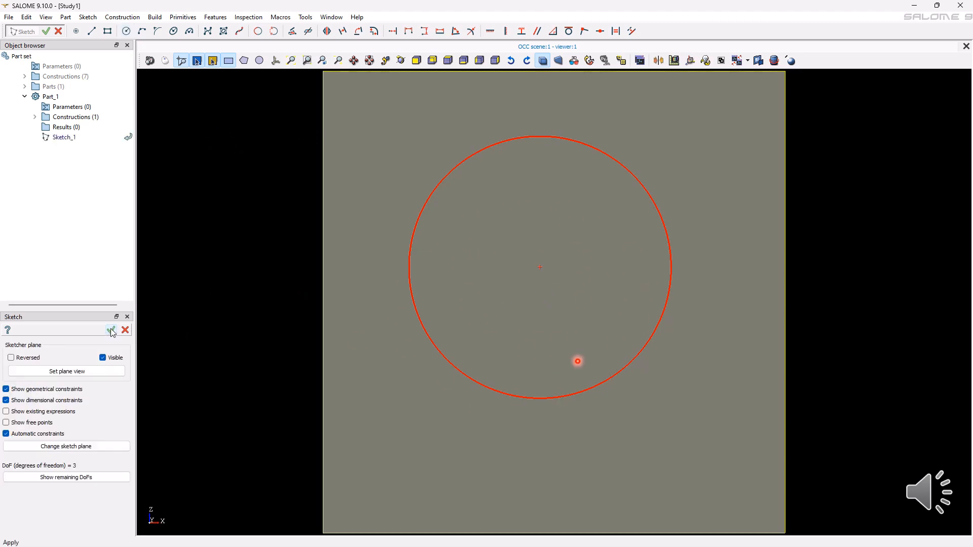
click(110, 330)
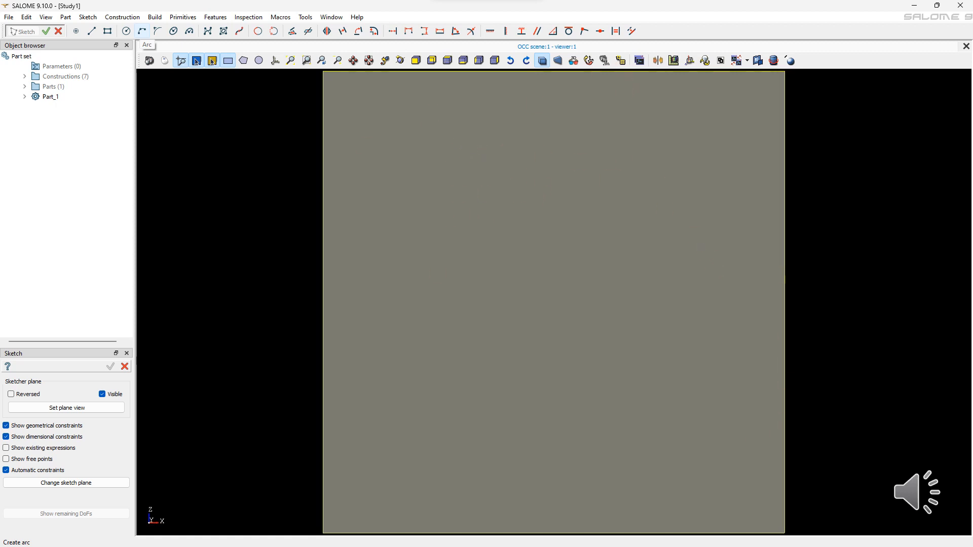
Draw an arc centred on the rectangle's lower-left corner, radius about 56, from about (18, -55) to (16, 57), and finish the sketch
click(141, 31)
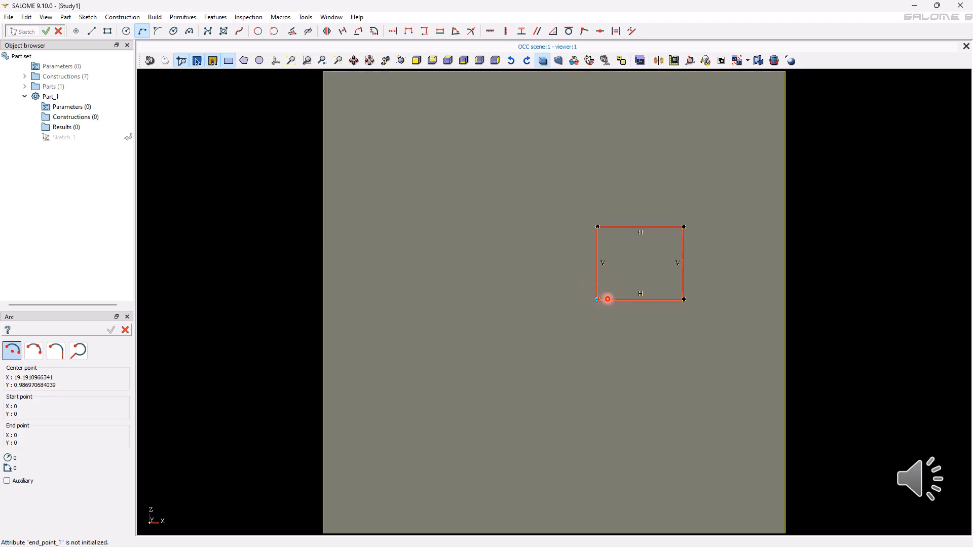
click(599, 301)
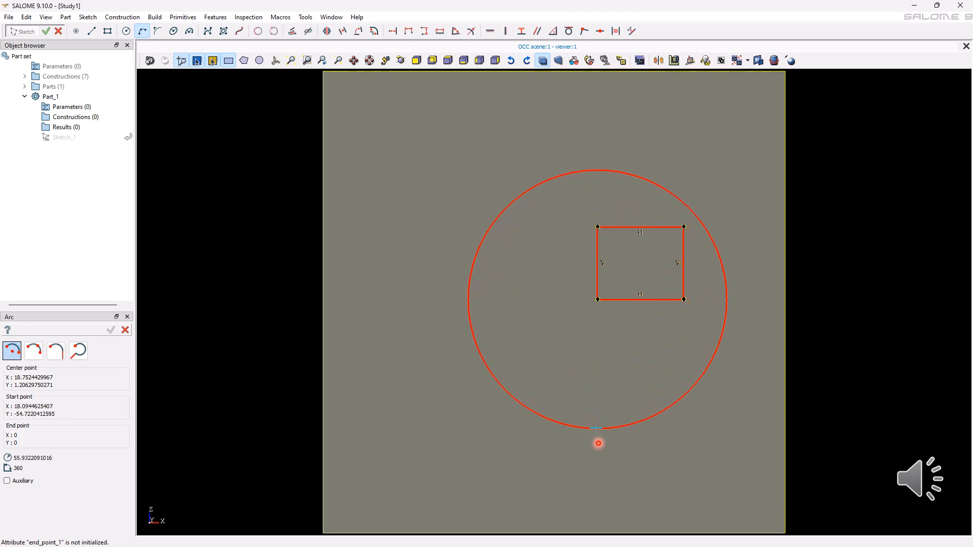
click(596, 428)
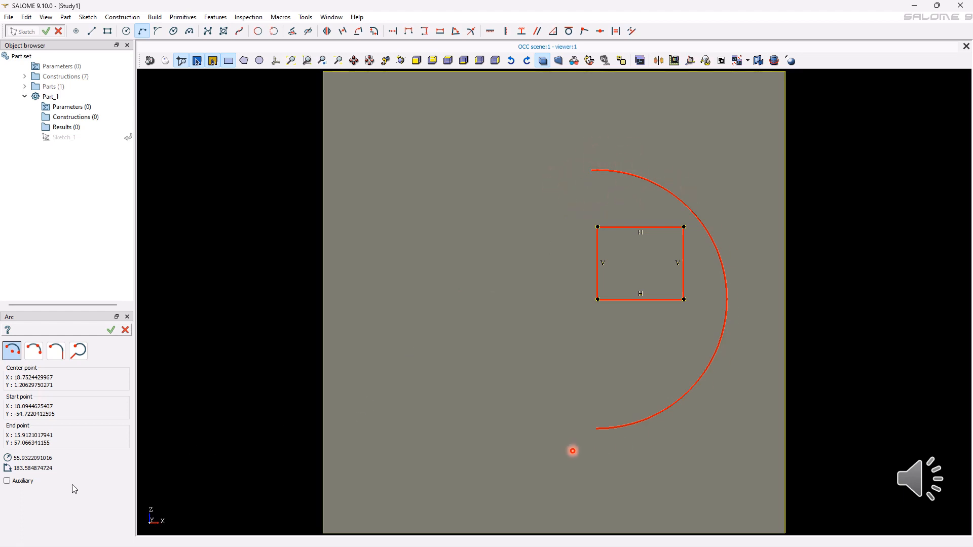
click(111, 330)
click(111, 330)
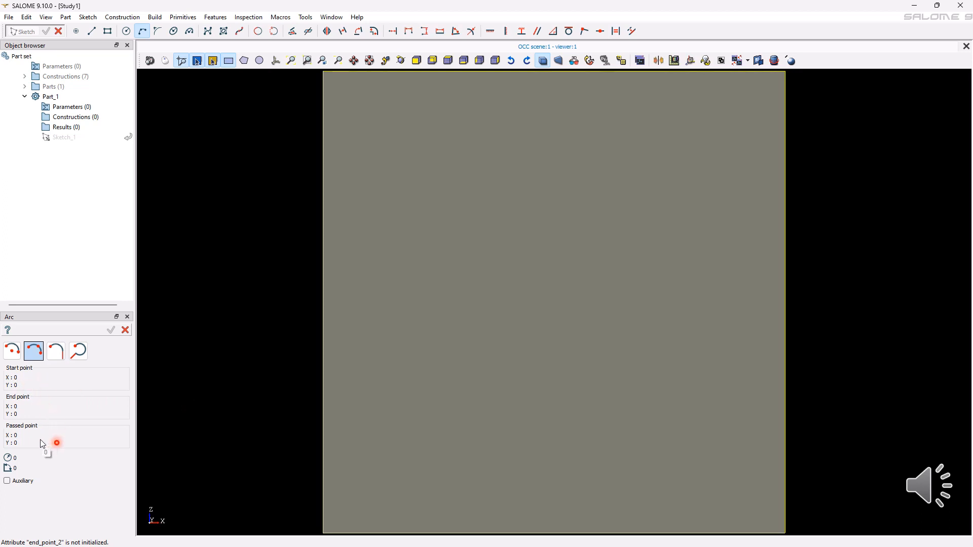
Draw a three-point arc from about (-62, 11) to (54, 9) passing through about (-3, 95), and confirm it
click(453, 379)
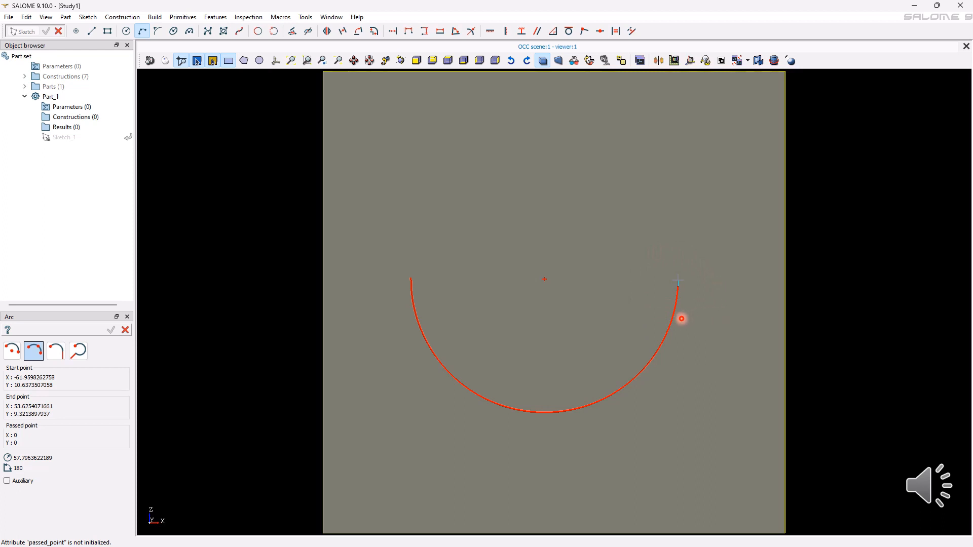
click(677, 282)
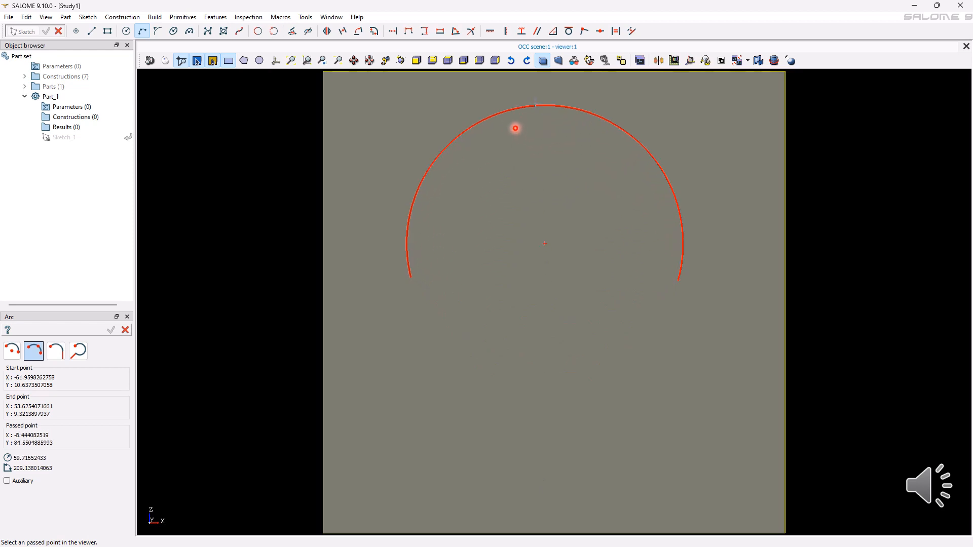
click(514, 182)
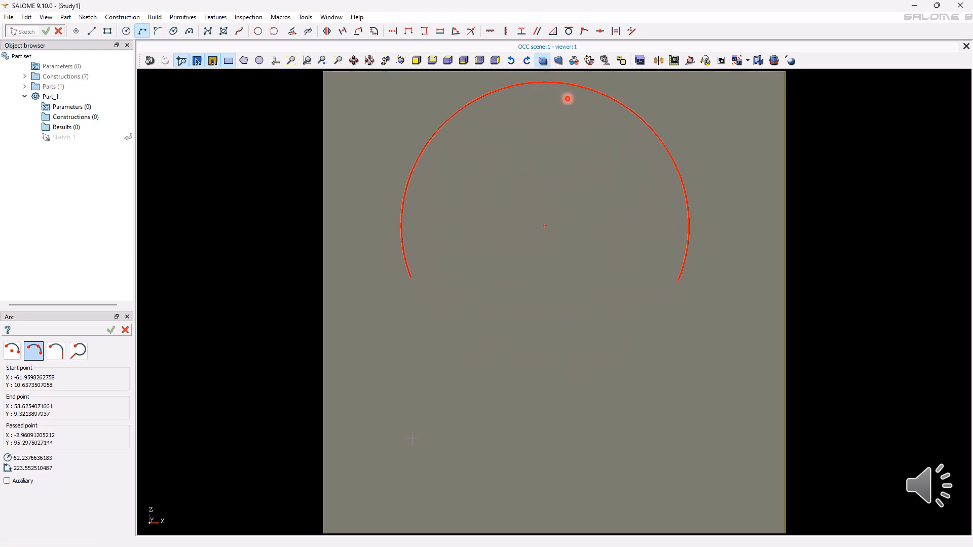
click(111, 330)
click(111, 331)
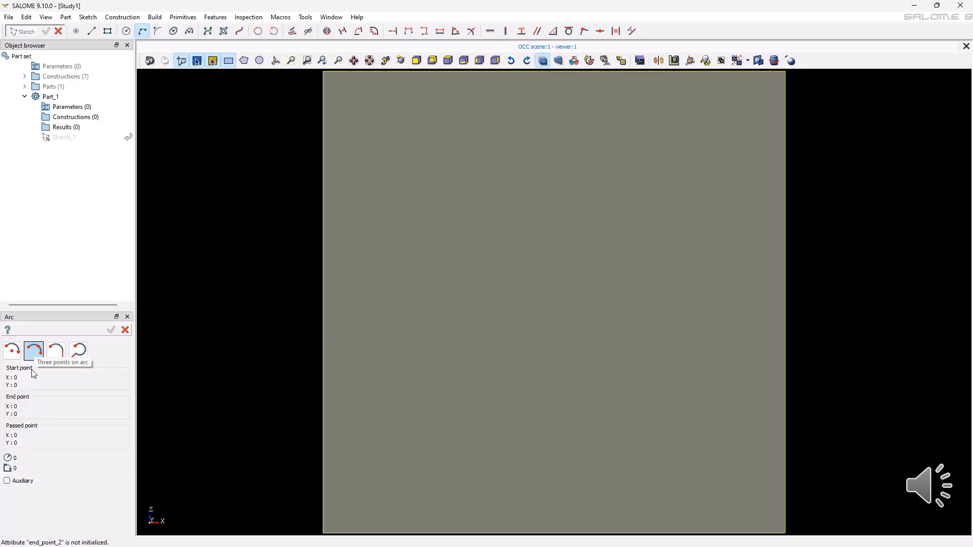
Draw an arc tangent to the horizontal line's right end, radius about 30, ending at about (-60, -24)
click(57, 351)
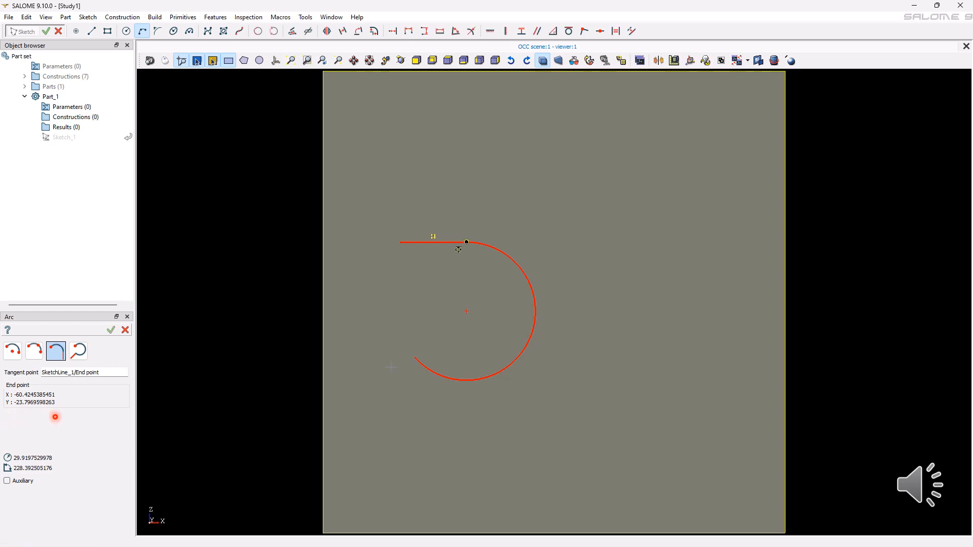
click(415, 357)
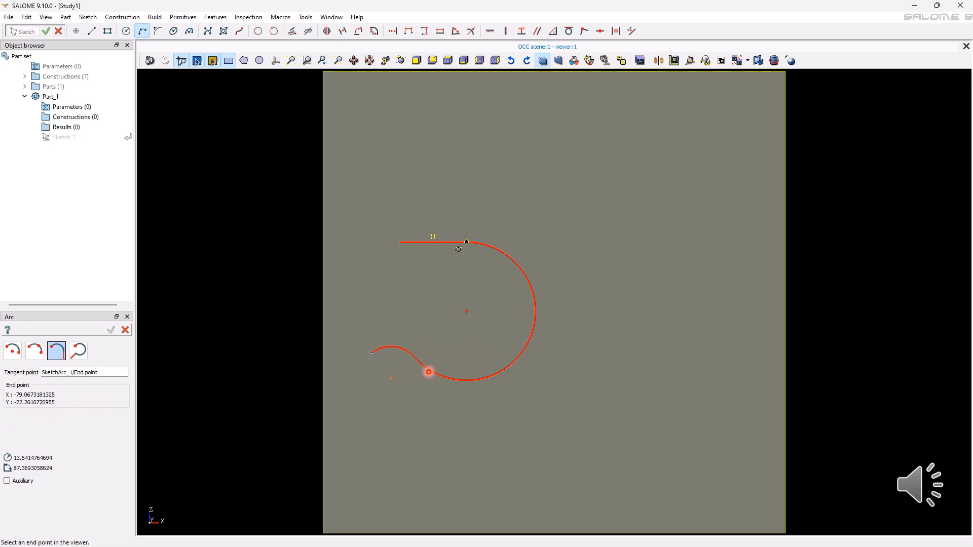
click(414, 412)
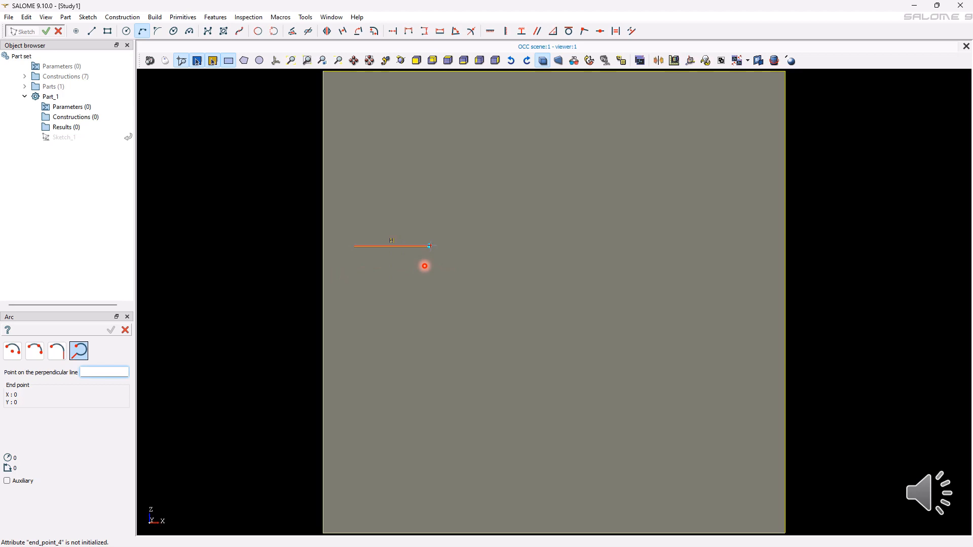
Draw an arc perpendicular to the horizontal line's right end, radius about 47, ending at about (39, 25), and finish the sketch
click(425, 266)
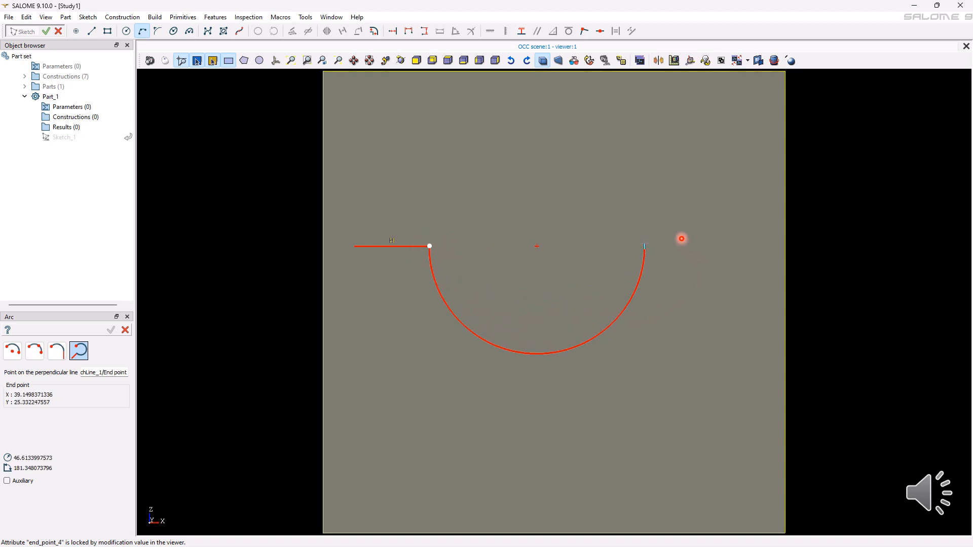
click(654, 233)
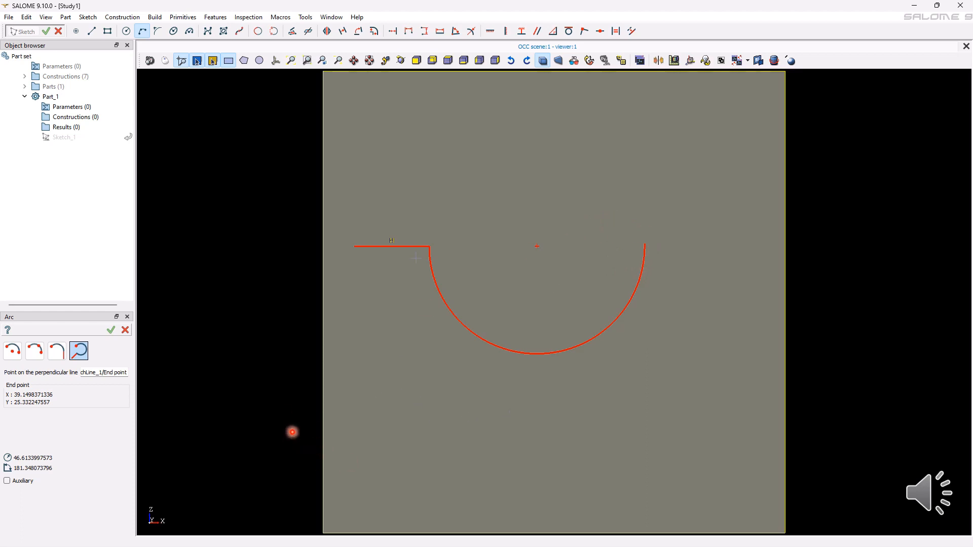
click(111, 332)
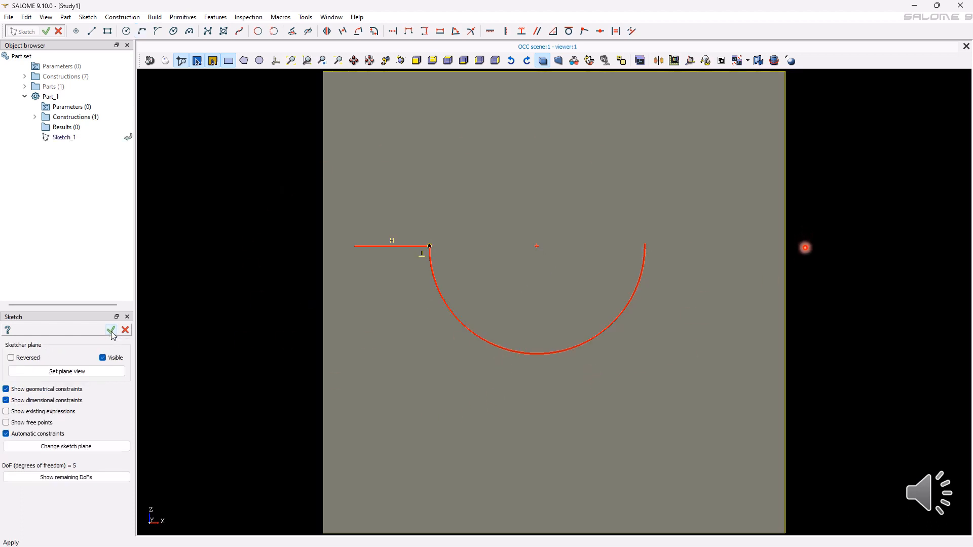
click(111, 331)
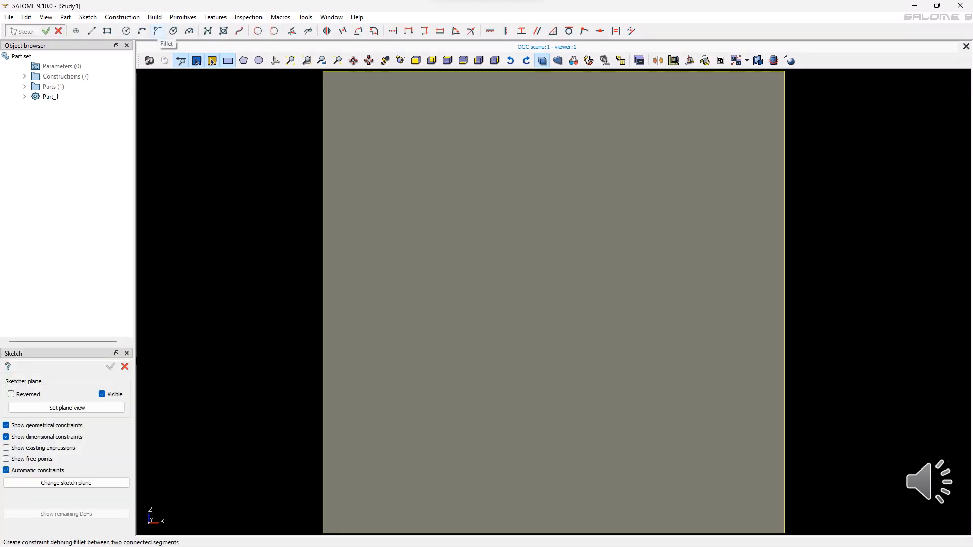
Fillet the rectangle's lower-left, upper-left and upper-right corners and finish the sketch
click(157, 31)
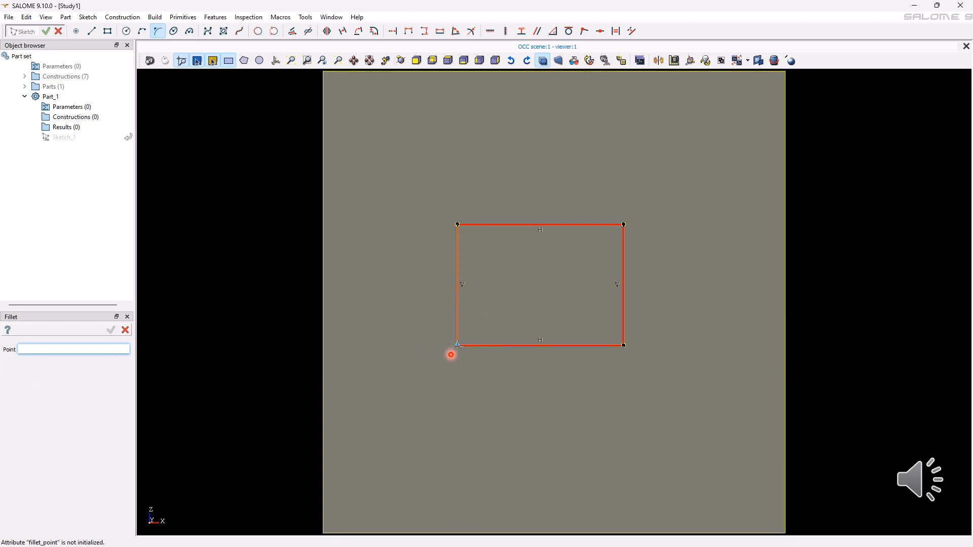
click(456, 351)
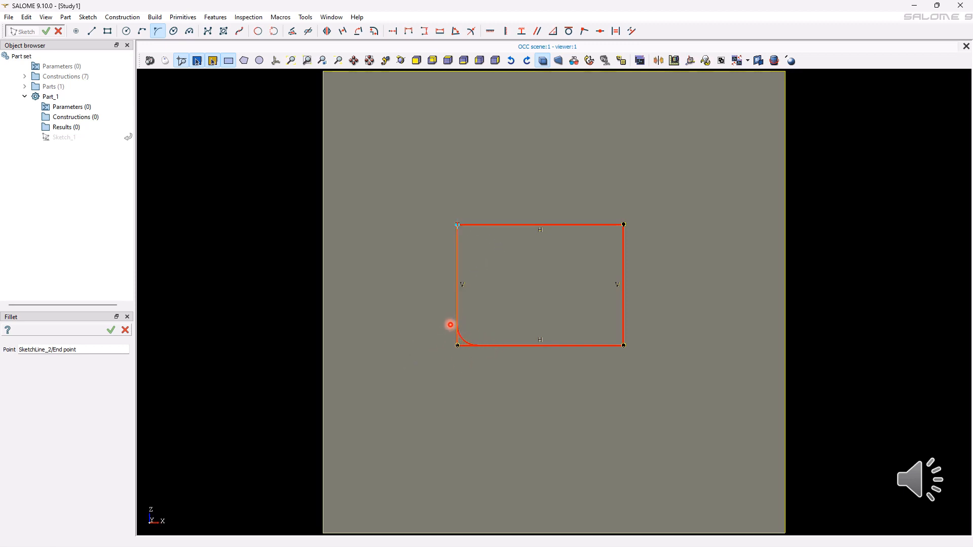
click(457, 264)
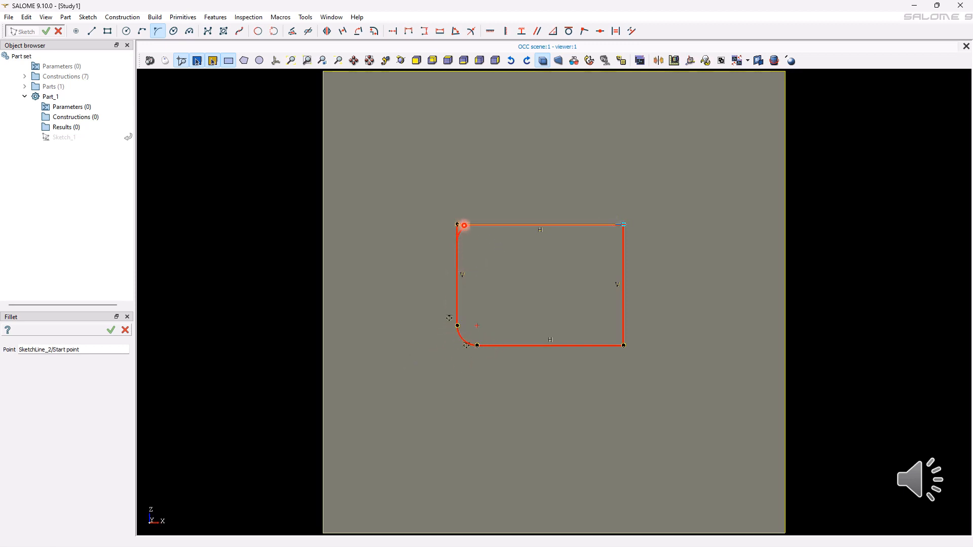
click(629, 235)
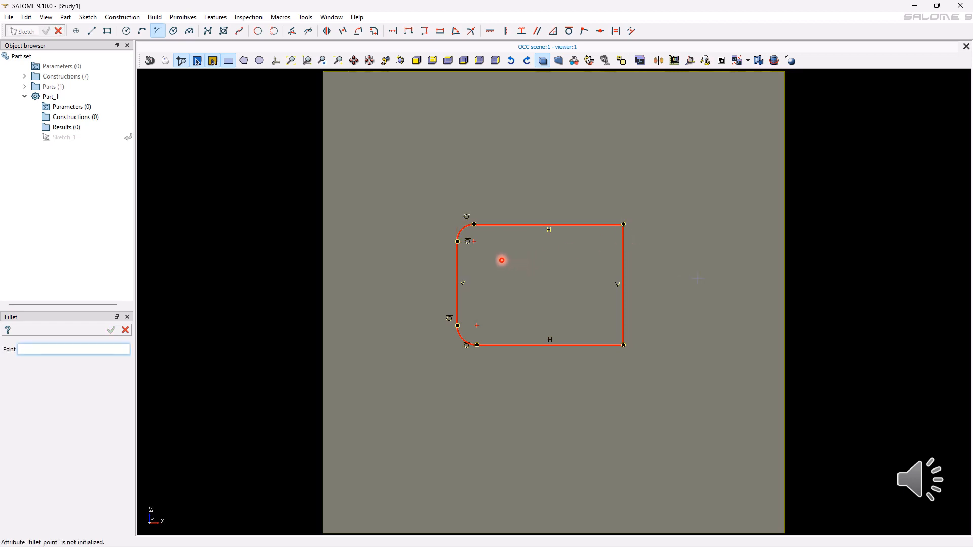
click(624, 224)
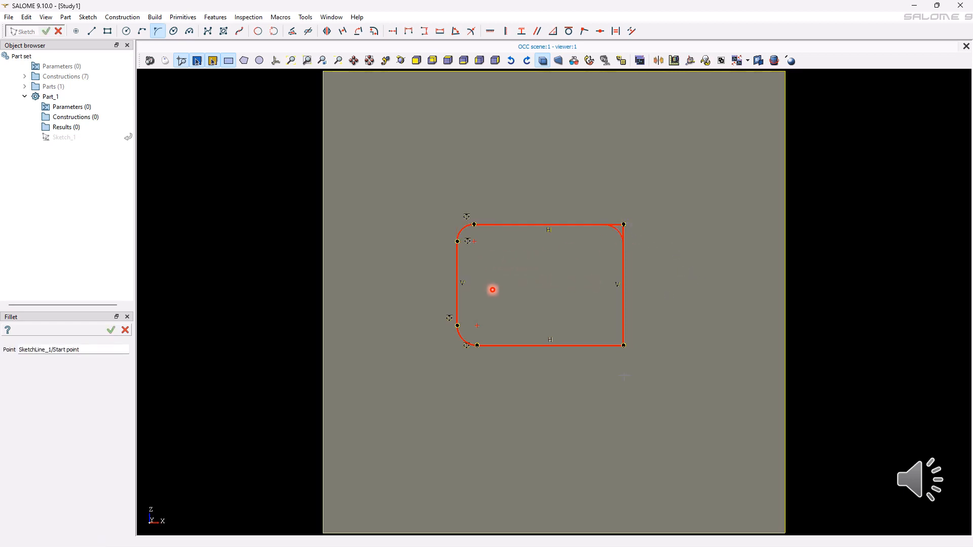
click(111, 330)
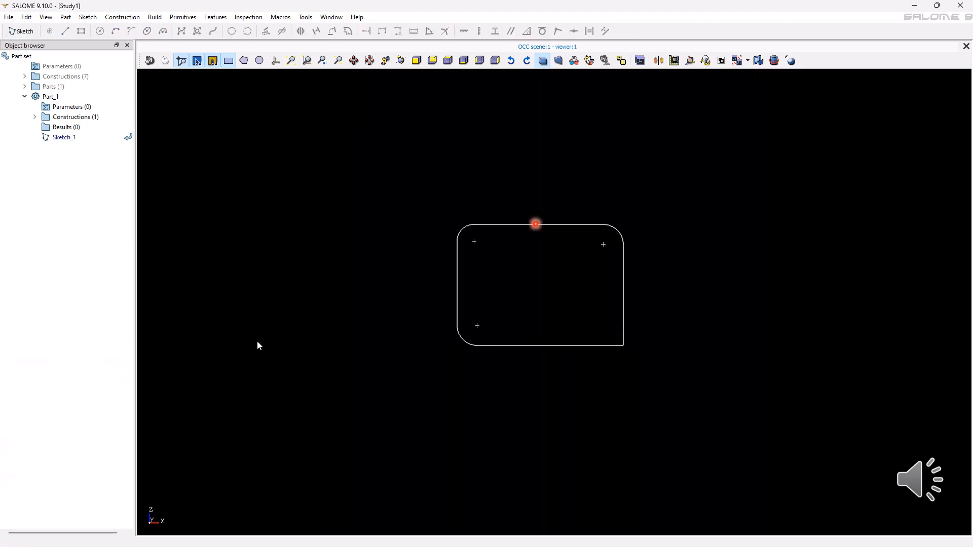
click(111, 330)
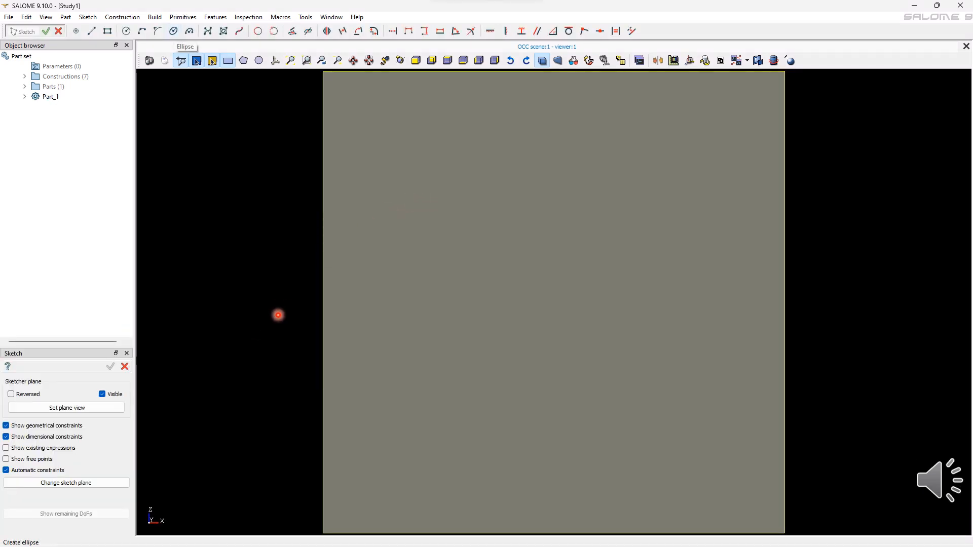
Draw an ellipse centred at about (-9, 8), with a near-vertical major radius of about 71 and a minor radius of about 18
click(173, 31)
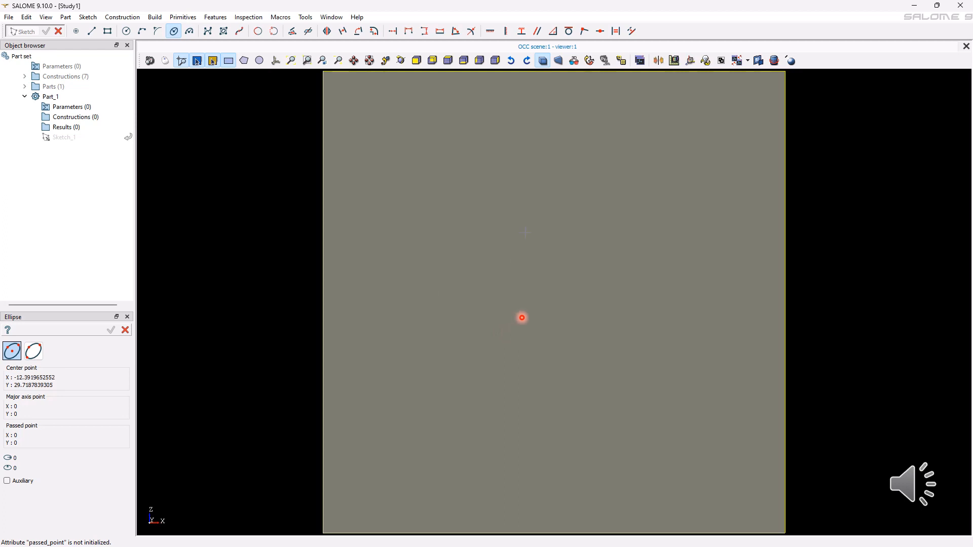
click(533, 284)
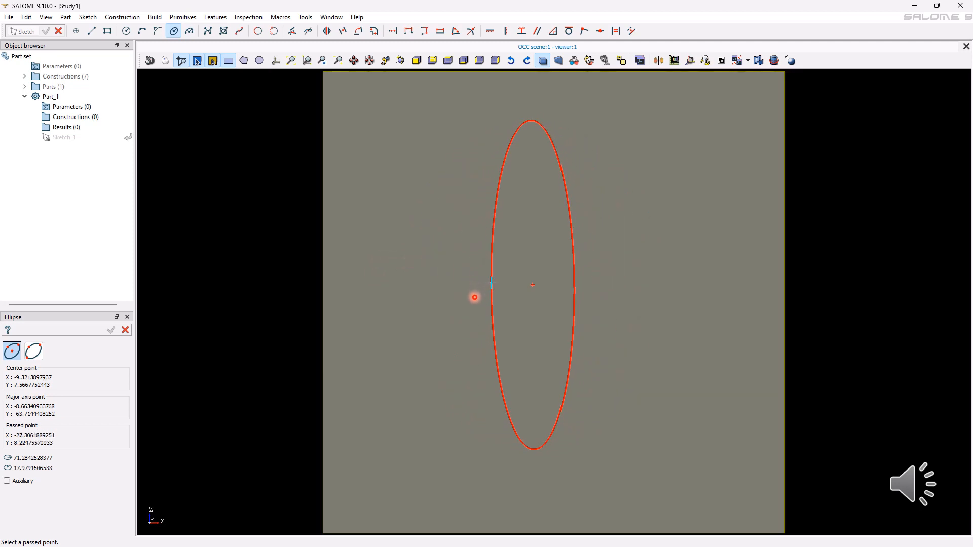
click(475, 297)
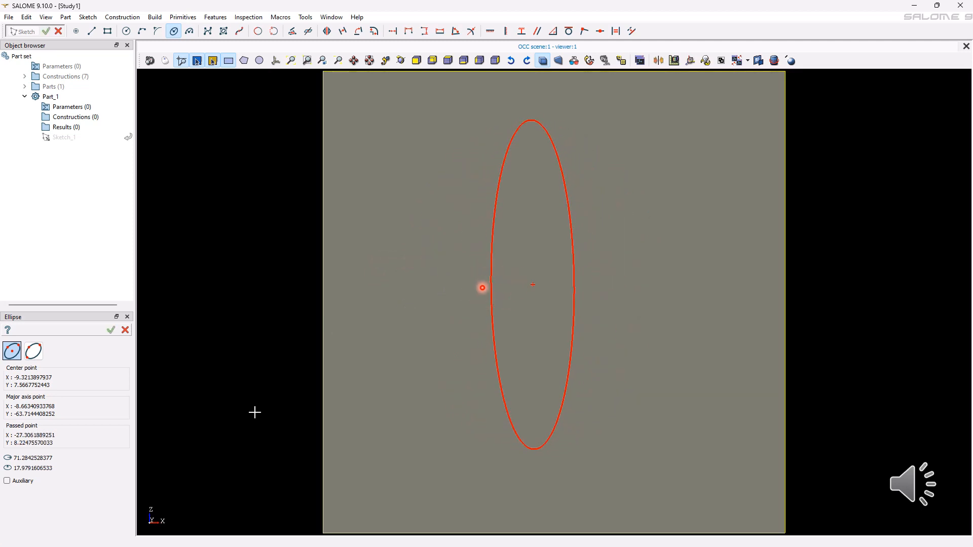
Draw an ellipse by its major axis from about (-12, 58) to (-10, -56), passing through about (25, 3)
click(34, 350)
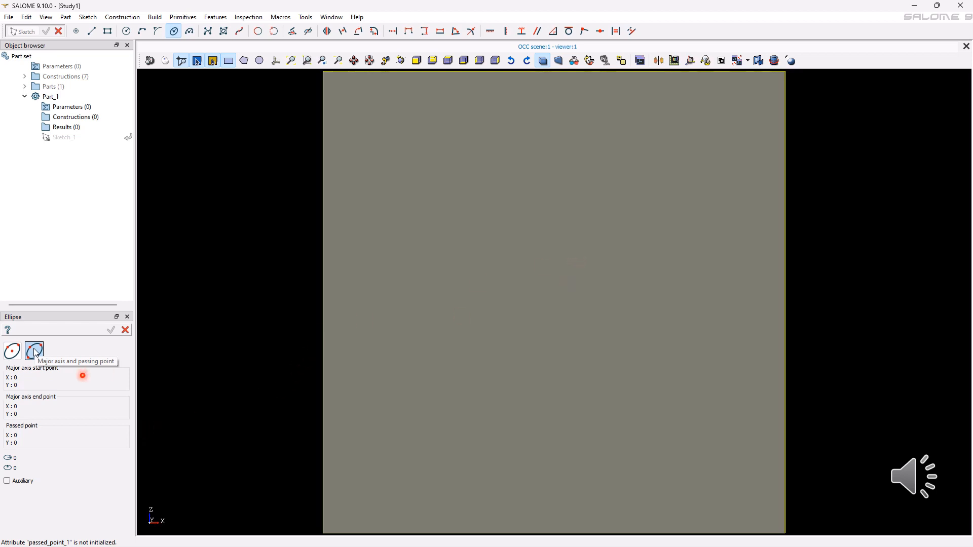
click(521, 300)
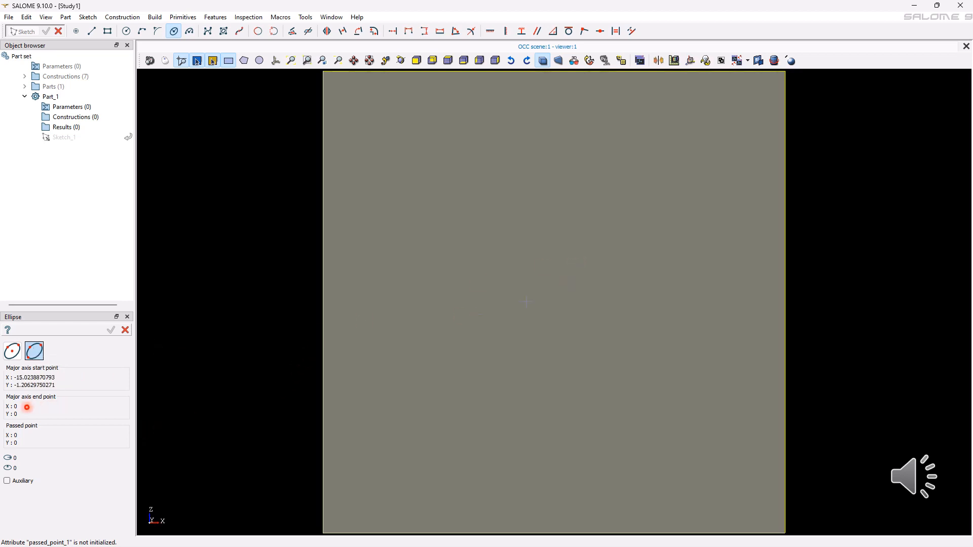
click(527, 167)
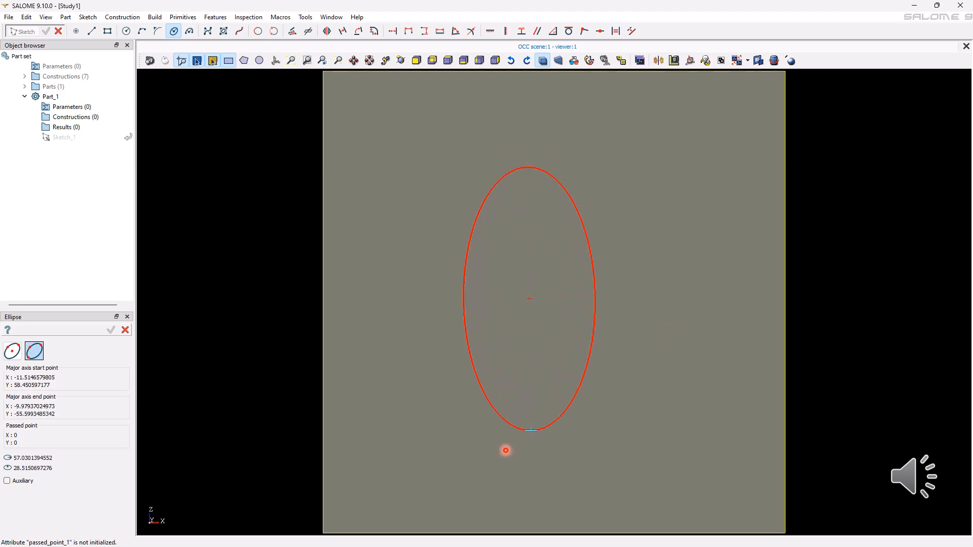
click(530, 432)
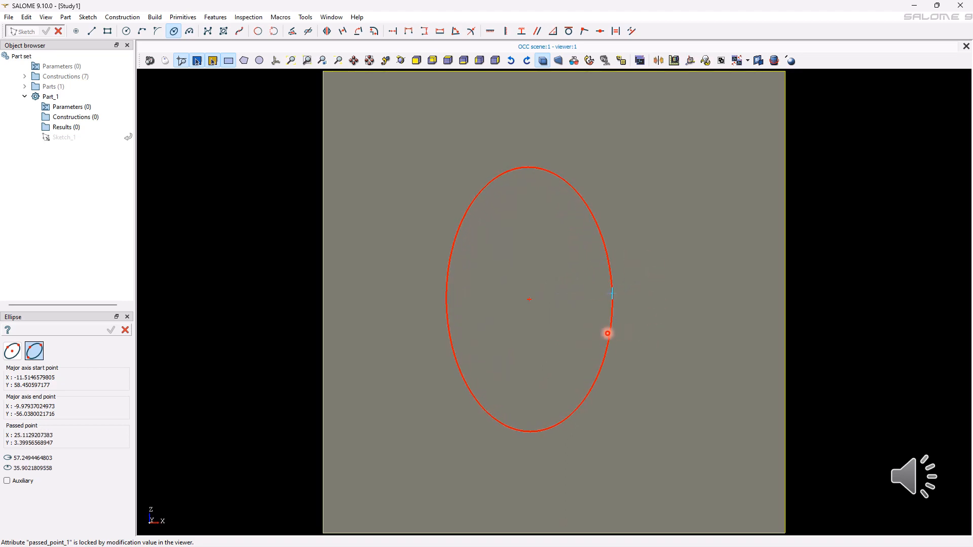
click(613, 293)
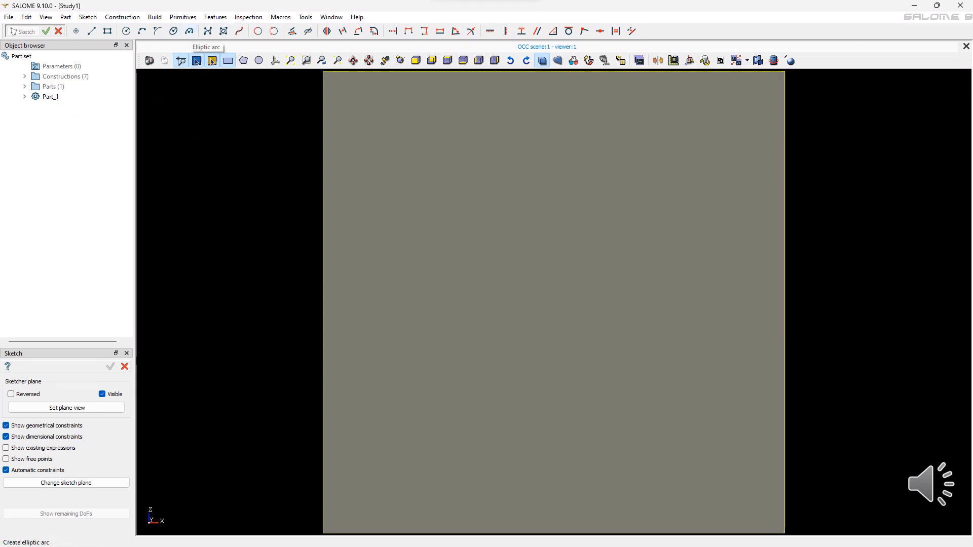
Draw an elliptic arc centred at about (-5, 10), with a near-vertical major radius of about 73 and a minor radius of about 29
click(189, 31)
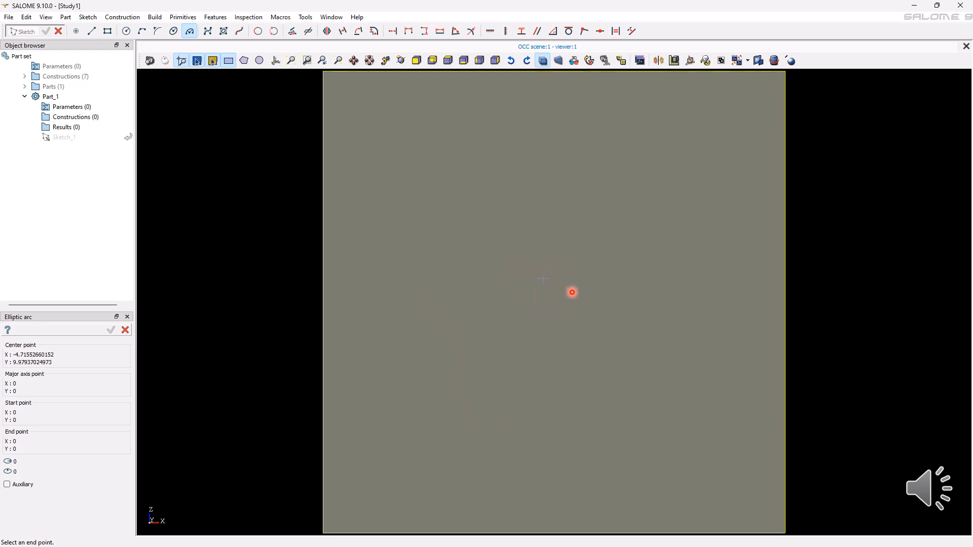
click(573, 292)
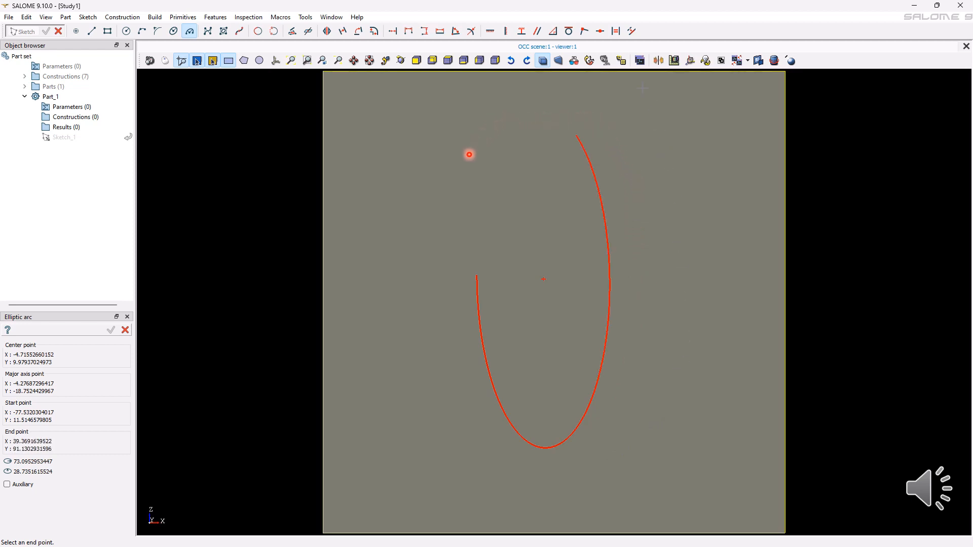
click(502, 134)
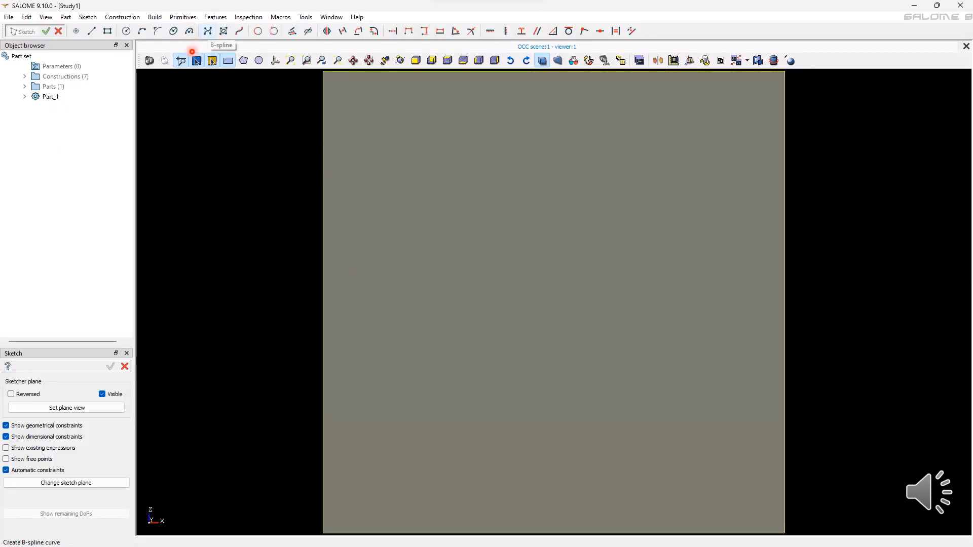
Draw a B-spline with control polygon and poles at about (-71, -11), (-31, 17), (23, 7) and (67, 66), and finish the sketch
click(197, 61)
click(208, 31)
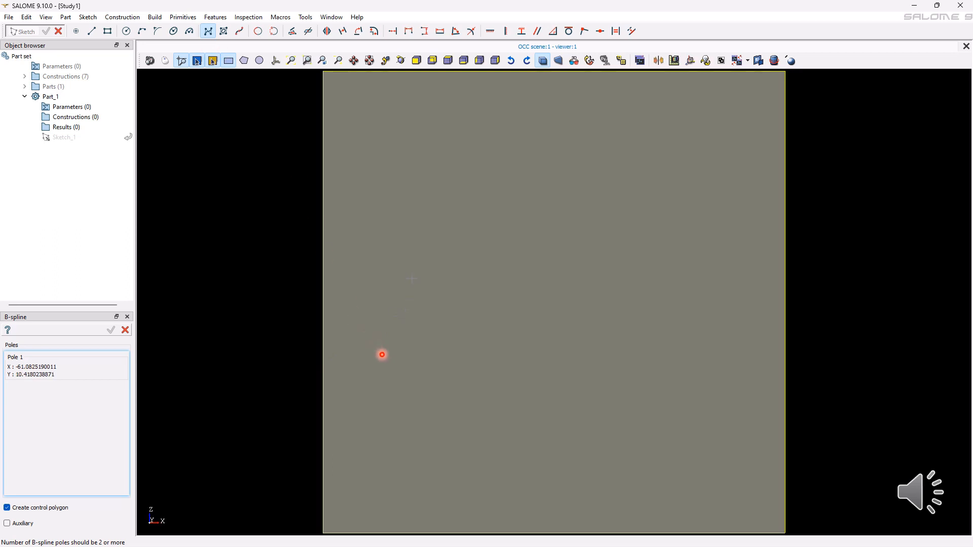
click(391, 326)
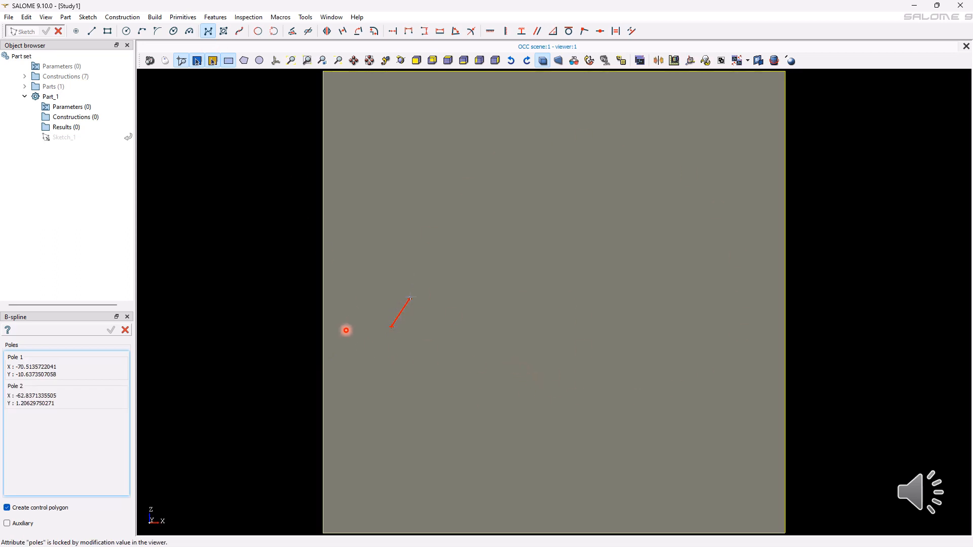
click(483, 262)
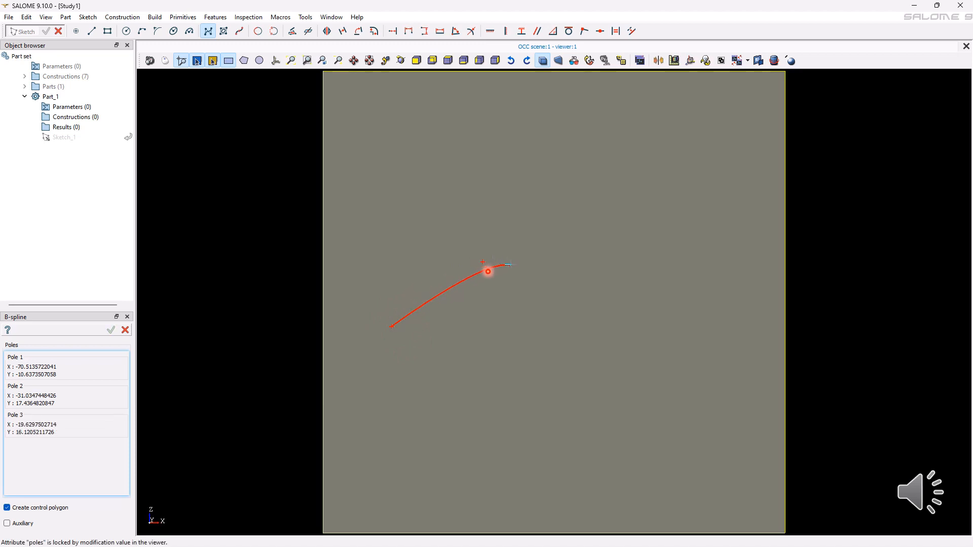
click(609, 285)
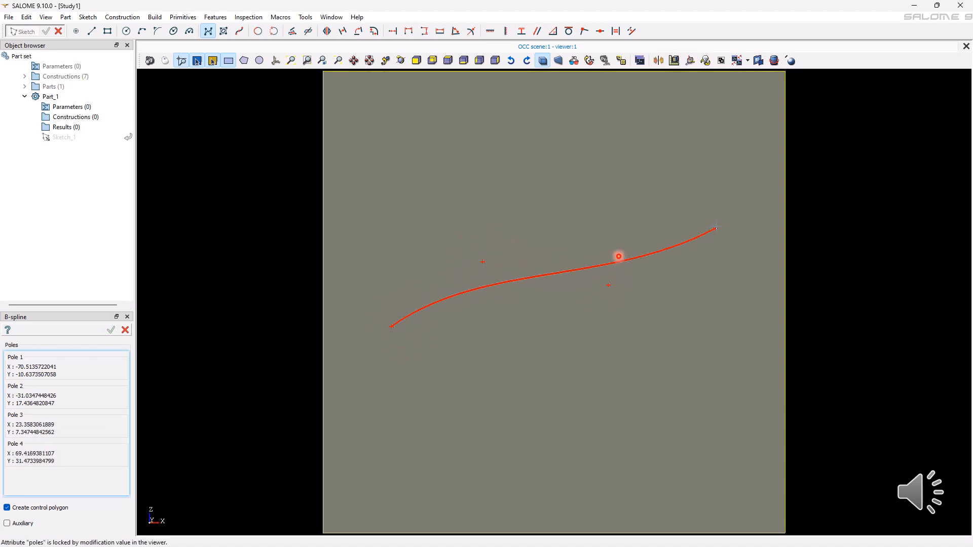
click(710, 149)
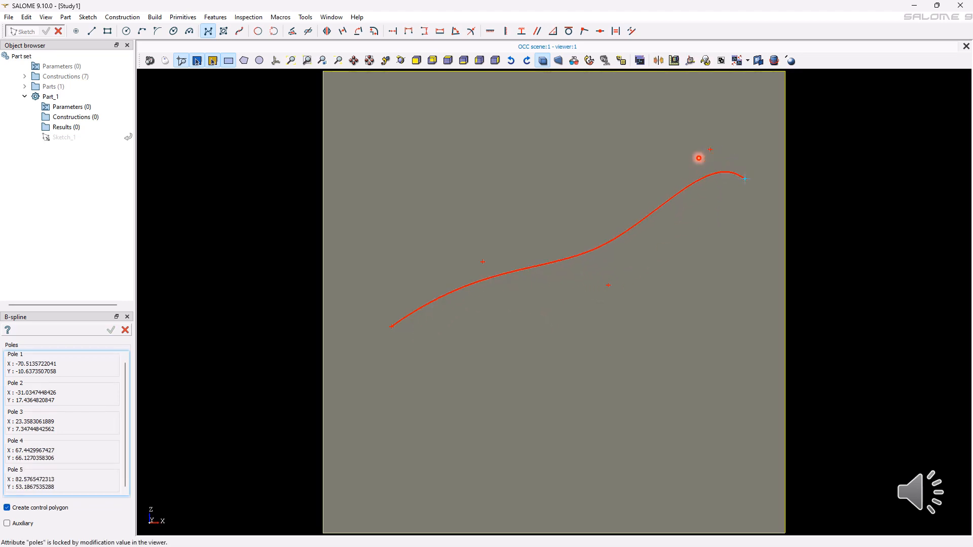
key(Escape)
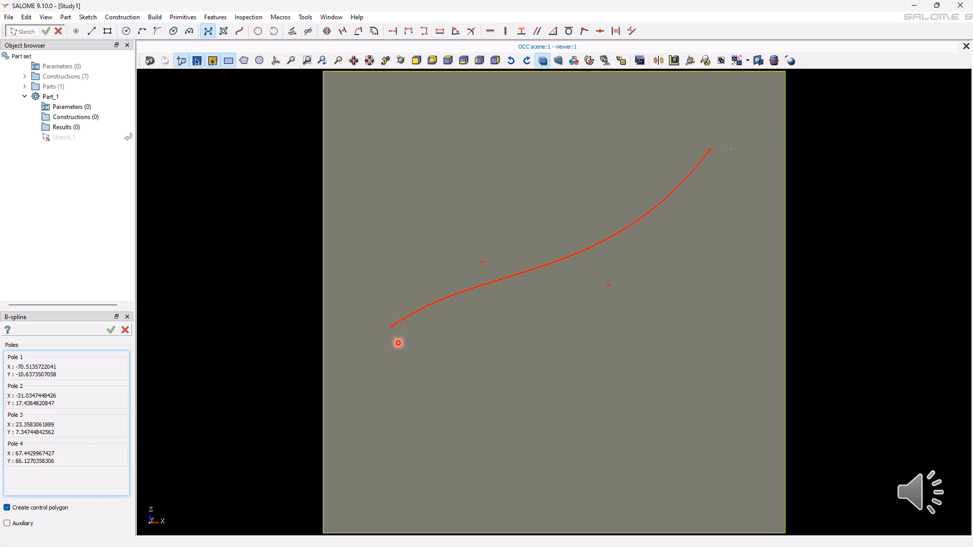
click(111, 330)
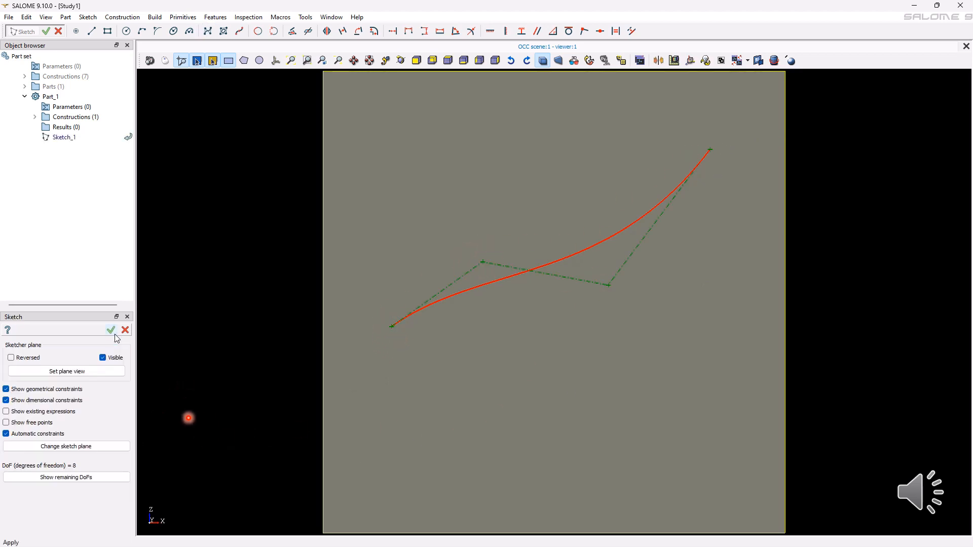
click(111, 331)
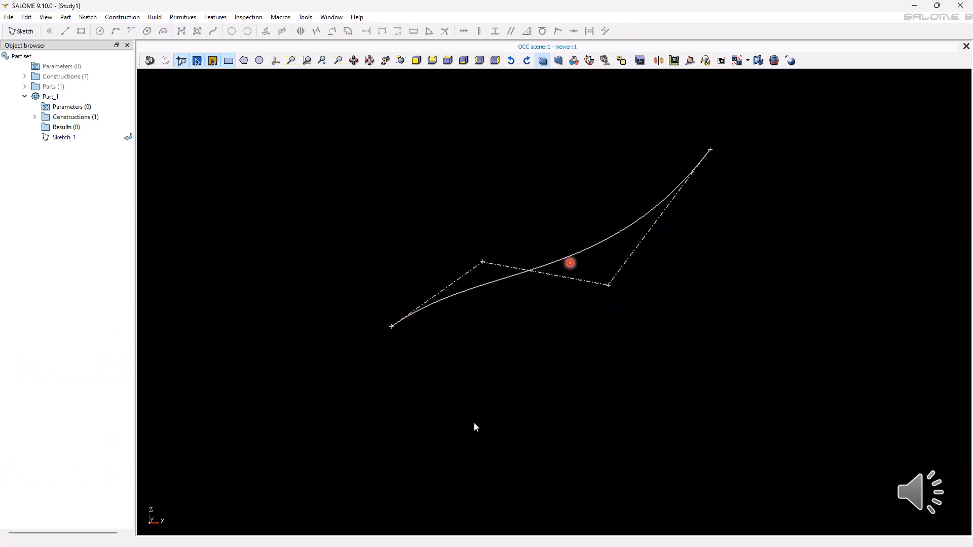
click(484, 286)
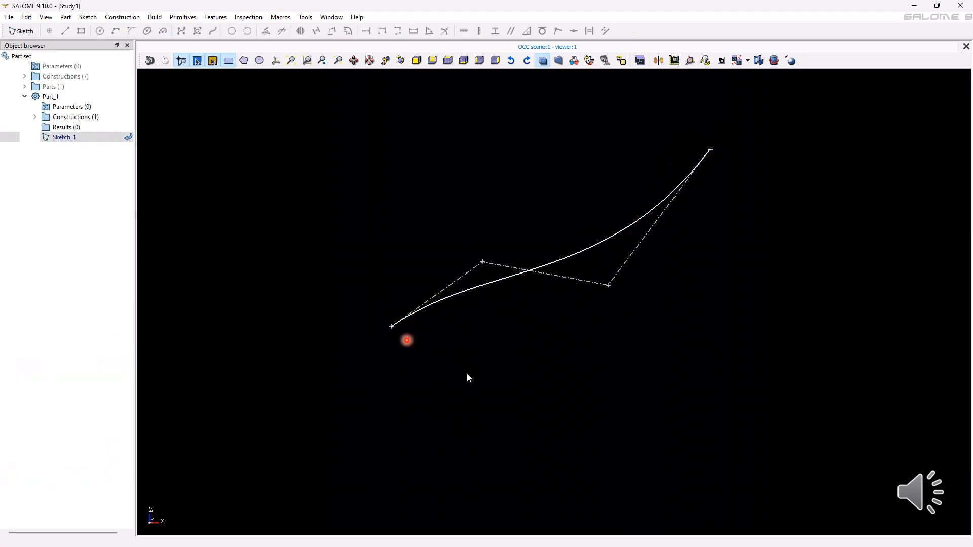
click(415, 262)
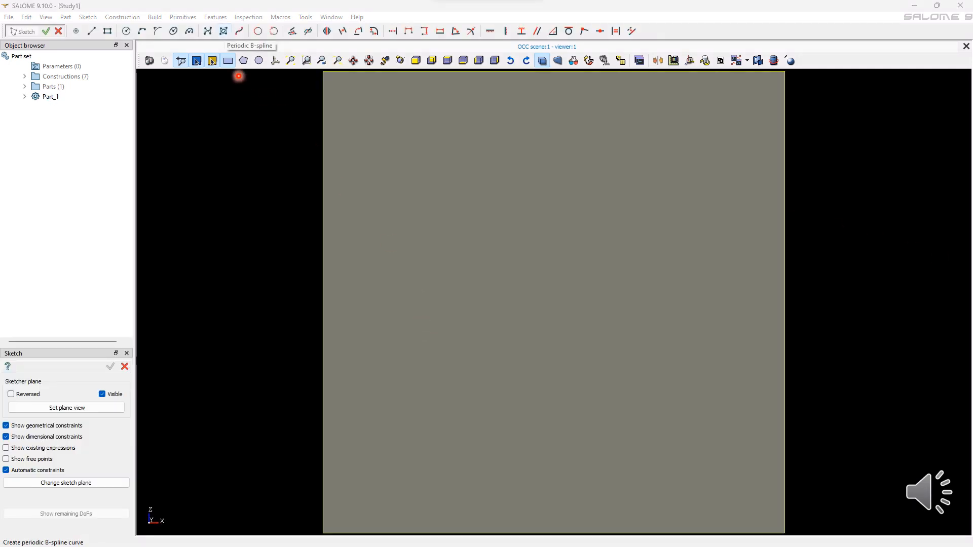
Draw a periodic B-spline with poles at about (-67, -6), (-48, 22), (9, 33), (62, 34), (59, -66), (12, -1) and (-56, -36)
click(224, 32)
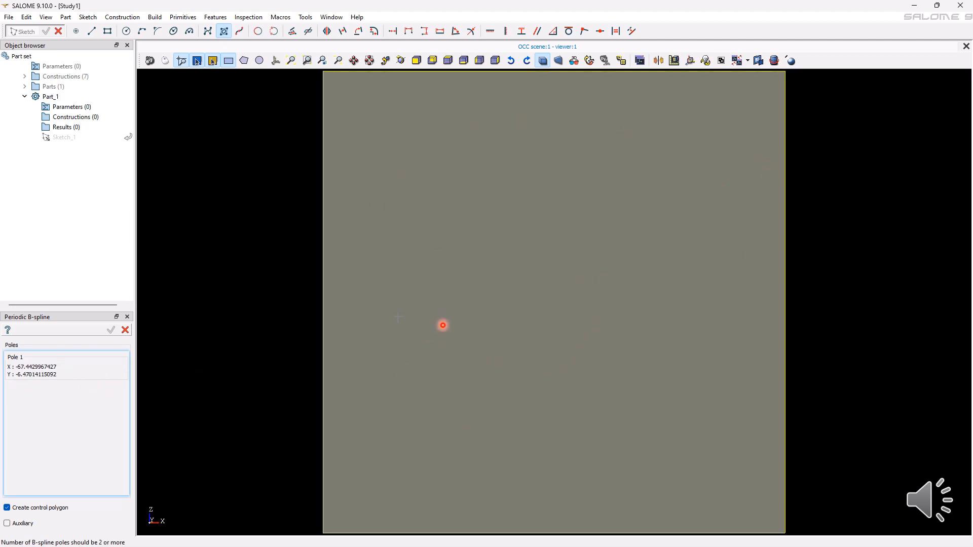
click(435, 326)
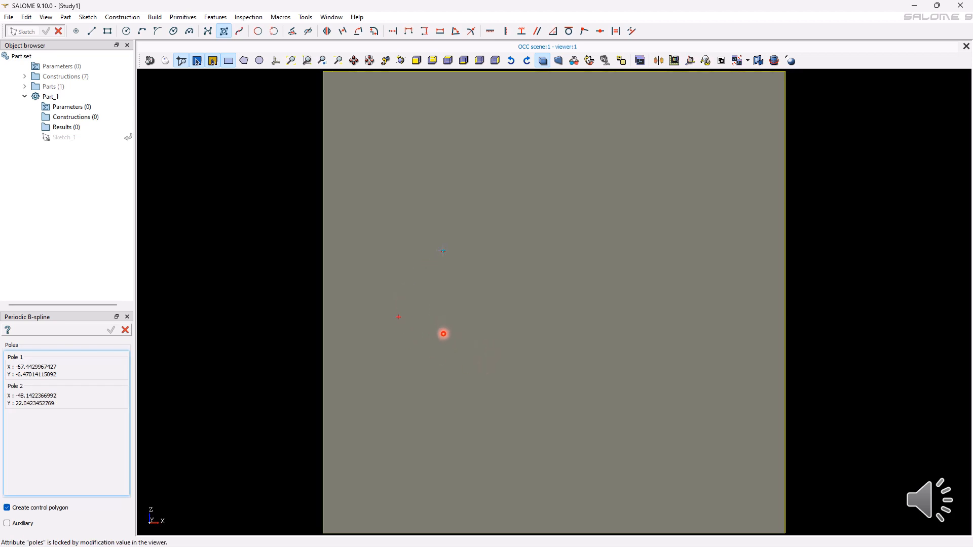
click(396, 303)
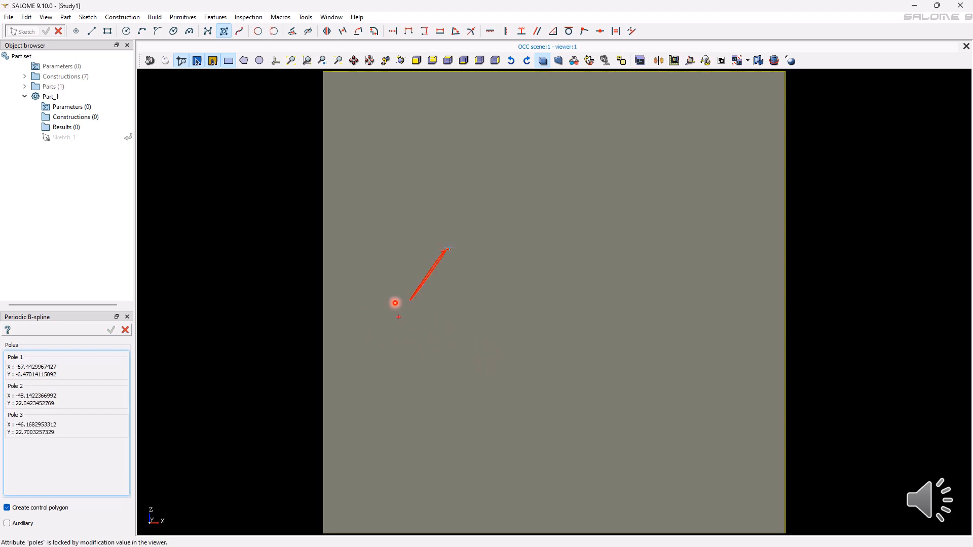
click(577, 226)
click(697, 223)
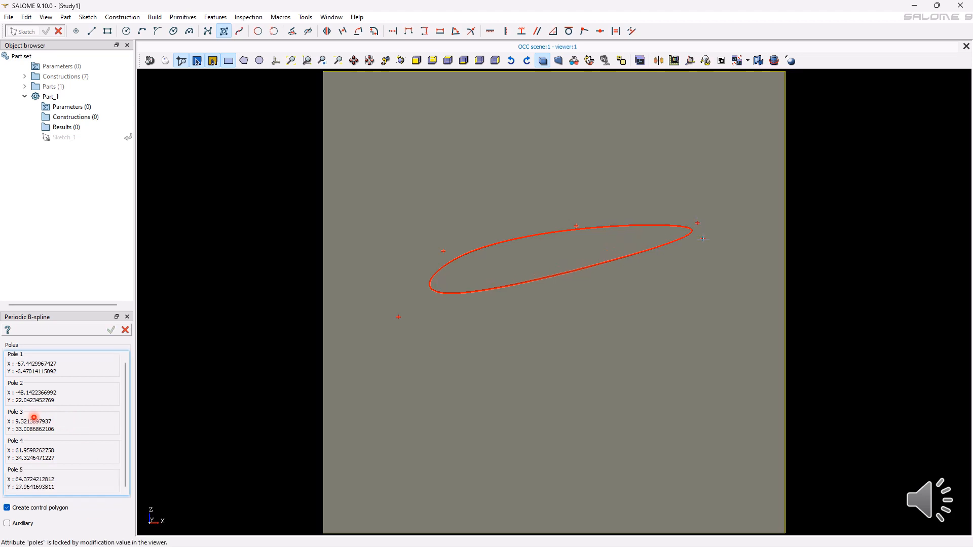
click(690, 455)
click(583, 304)
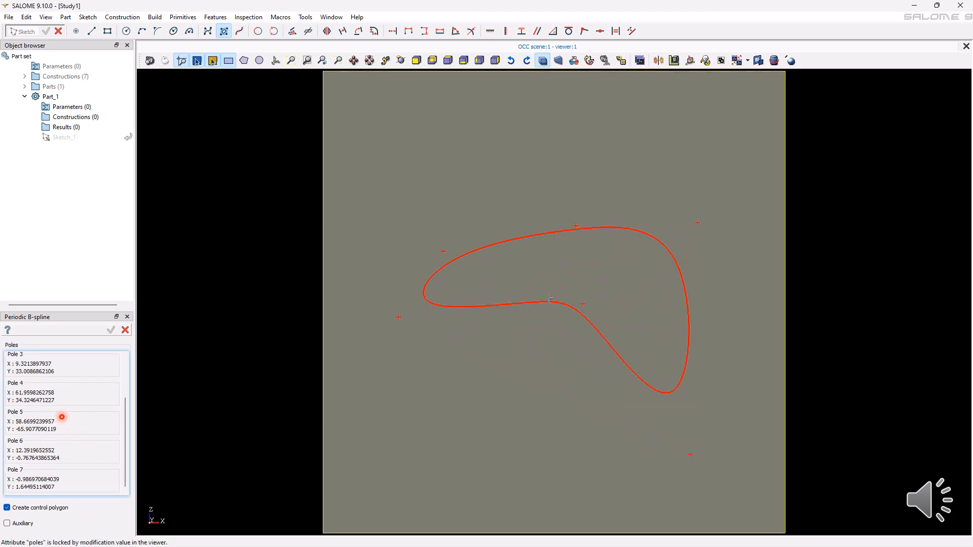
click(425, 384)
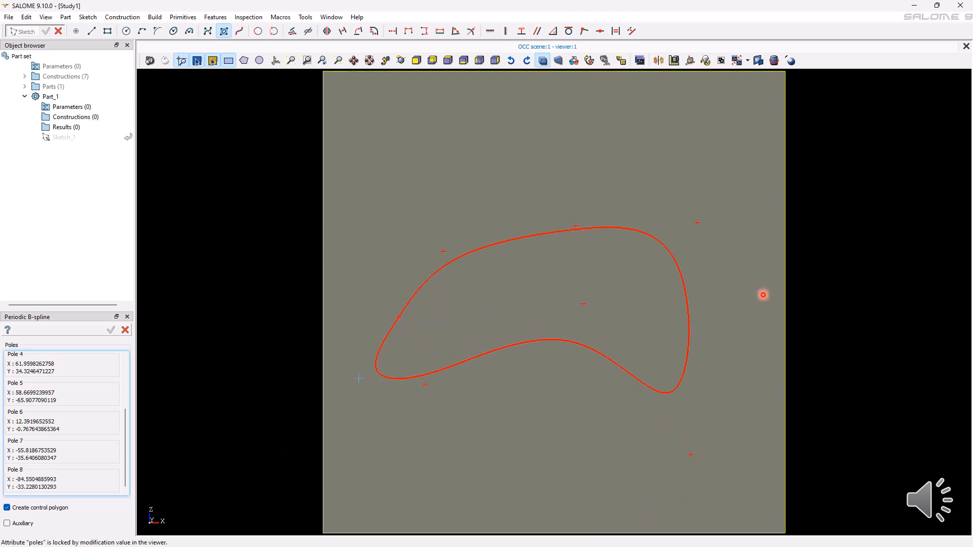
key(Escape)
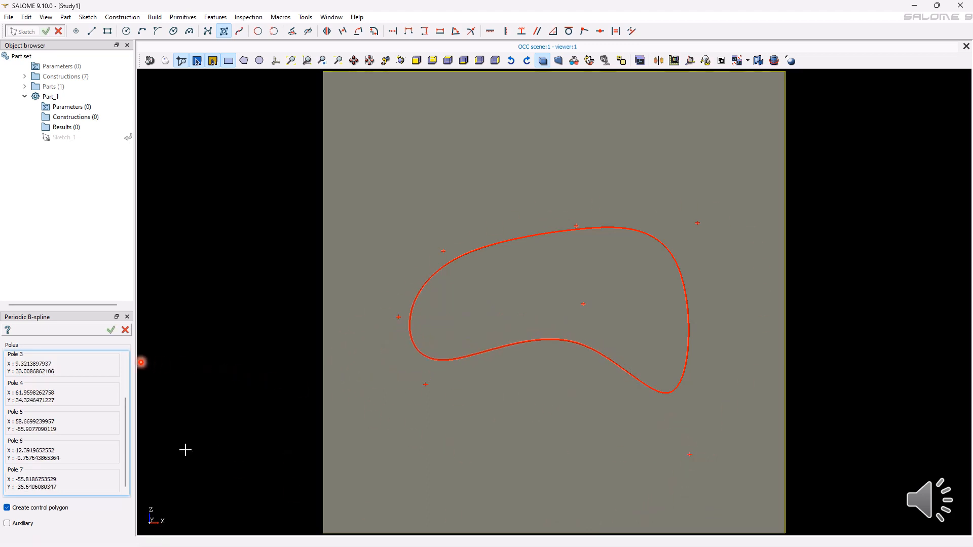
scroll(54, 429, up, 2)
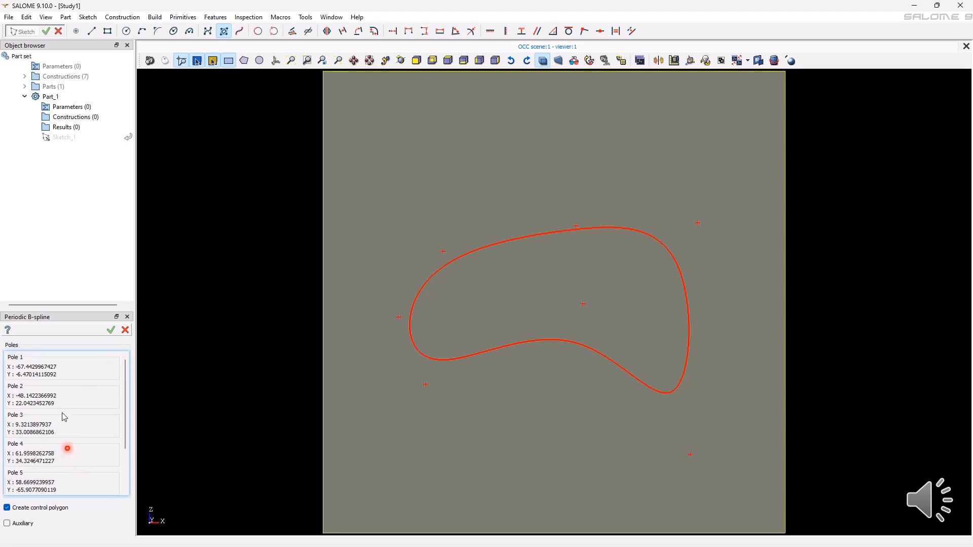
scroll(86, 374, down, 2)
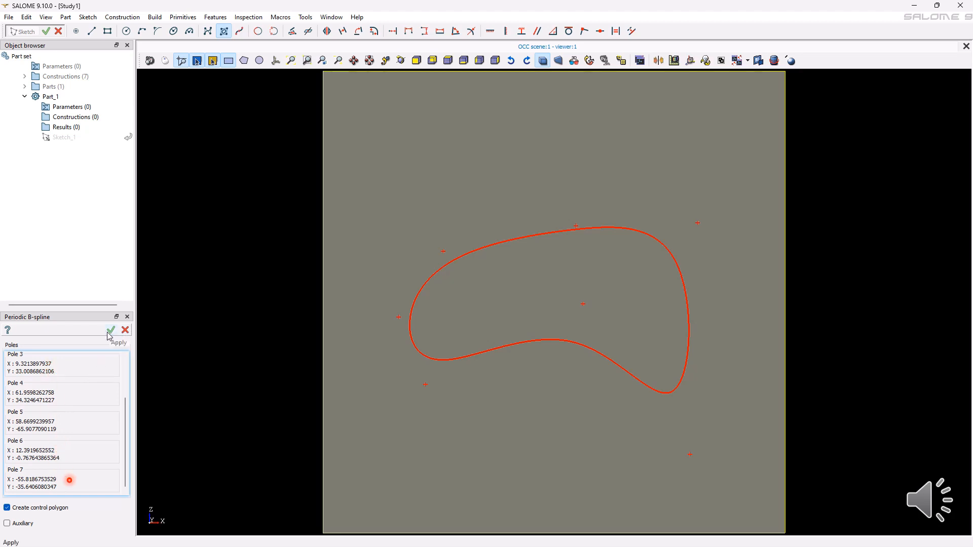
key(Return)
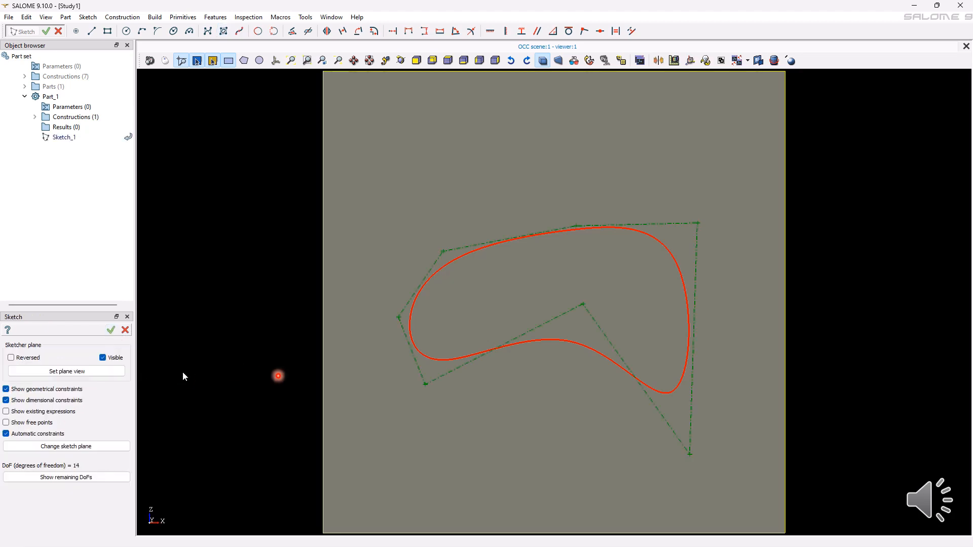
Finish the sketch containing the periodic B-spline and its control polygon
click(111, 330)
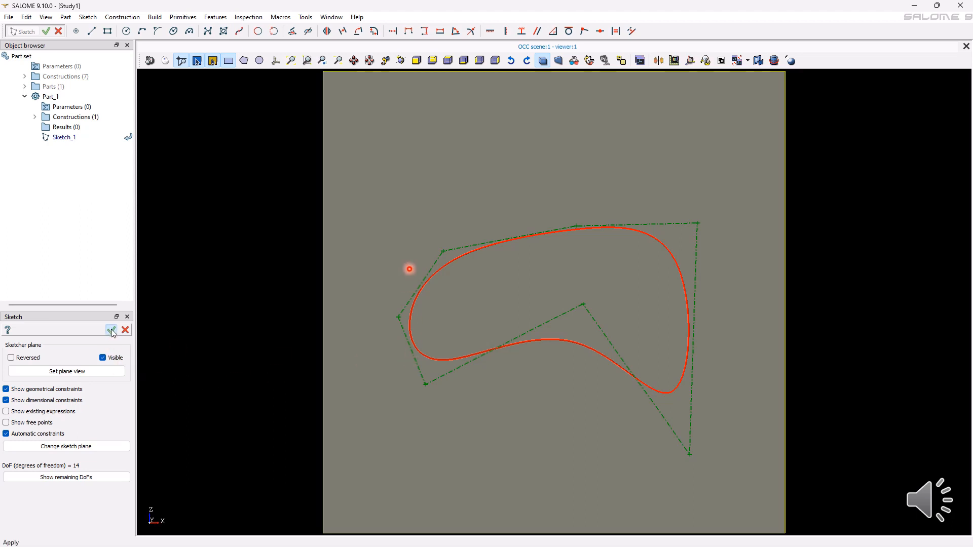
click(665, 302)
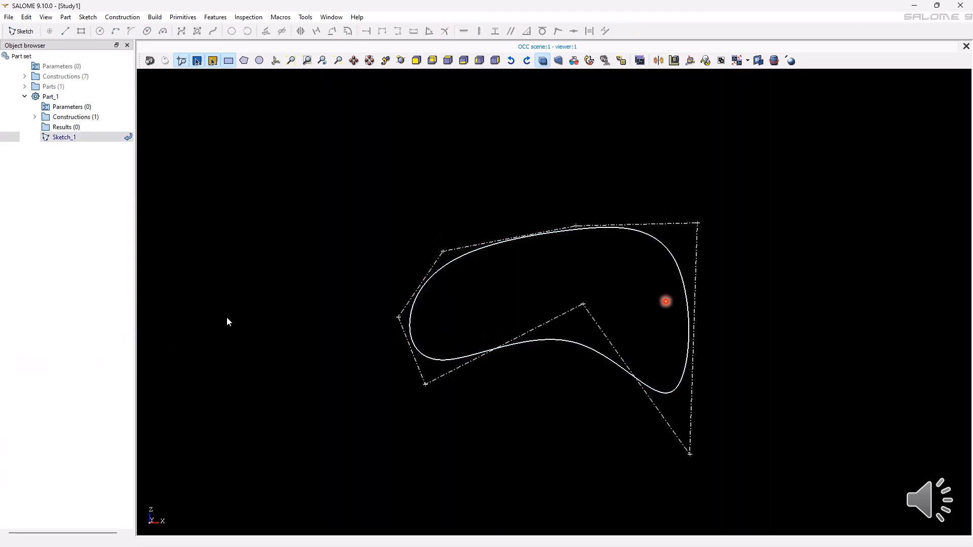
click(217, 330)
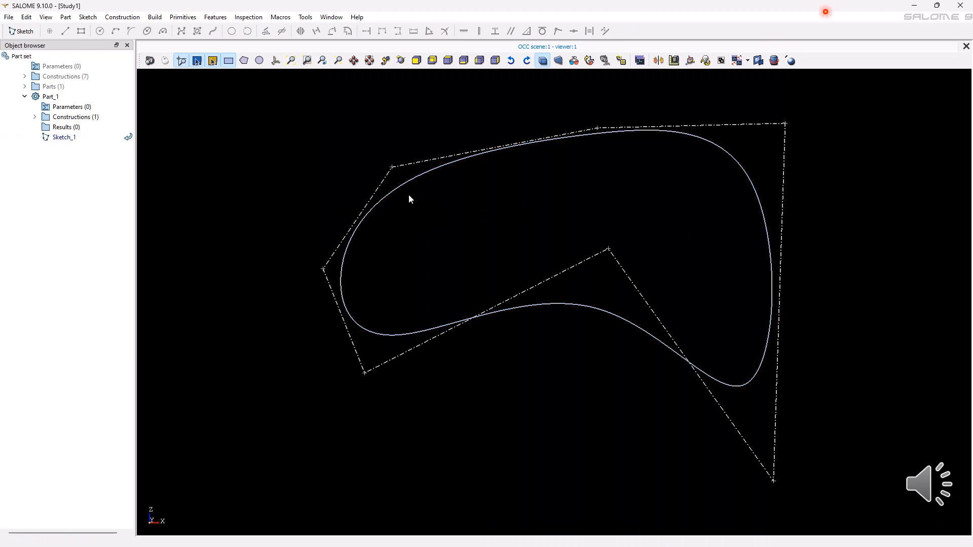
Reopen the sketch's periodic B-spline for editing and set the weights of poles 1 and 2 to 3
click(413, 182)
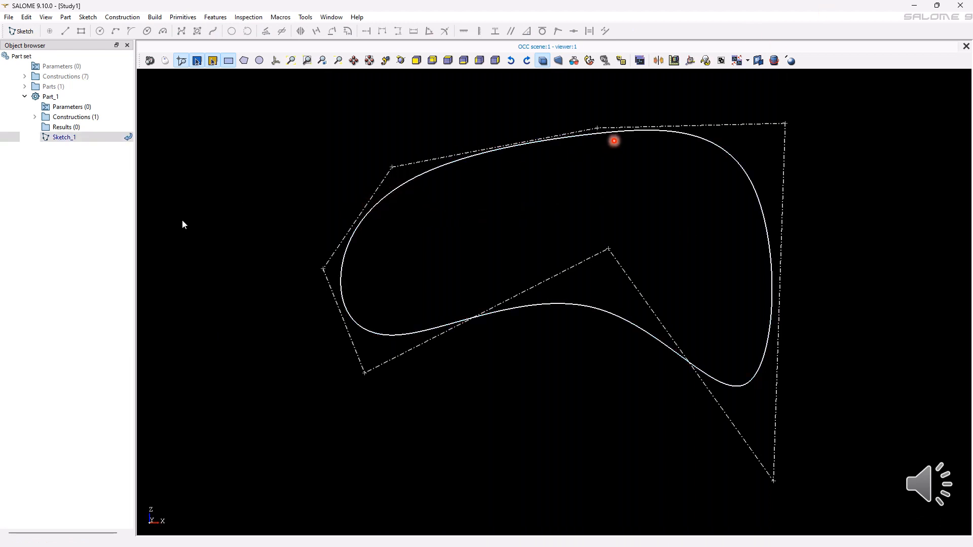
right_click(85, 138)
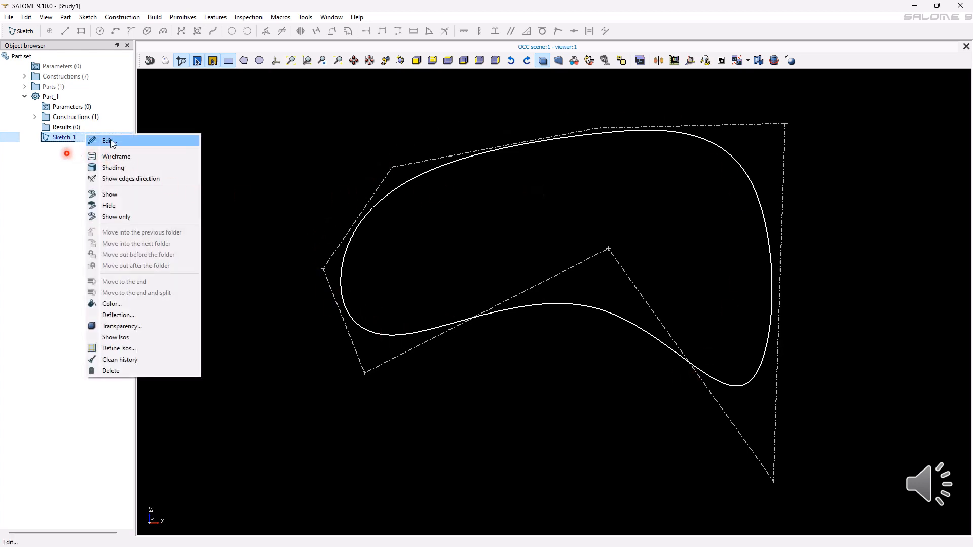
click(111, 141)
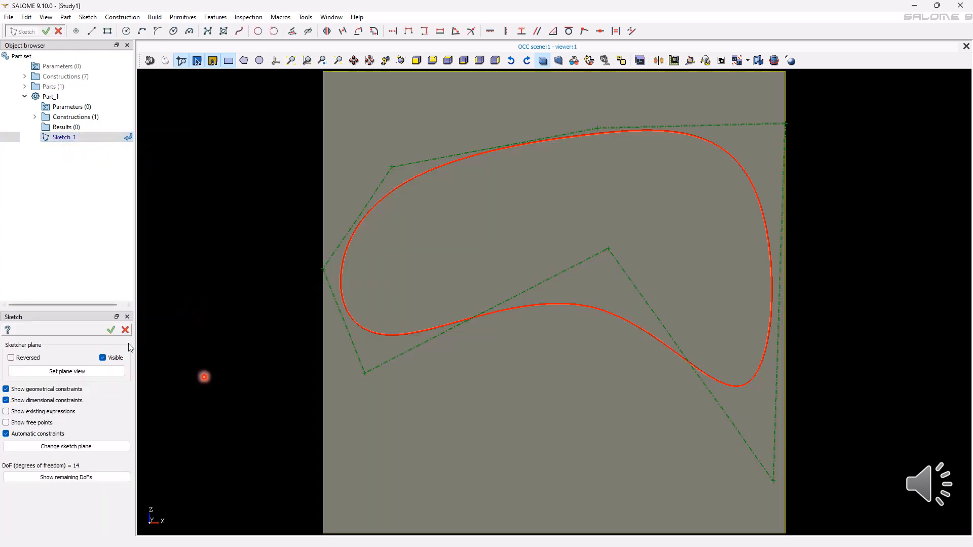
double_click(382, 336)
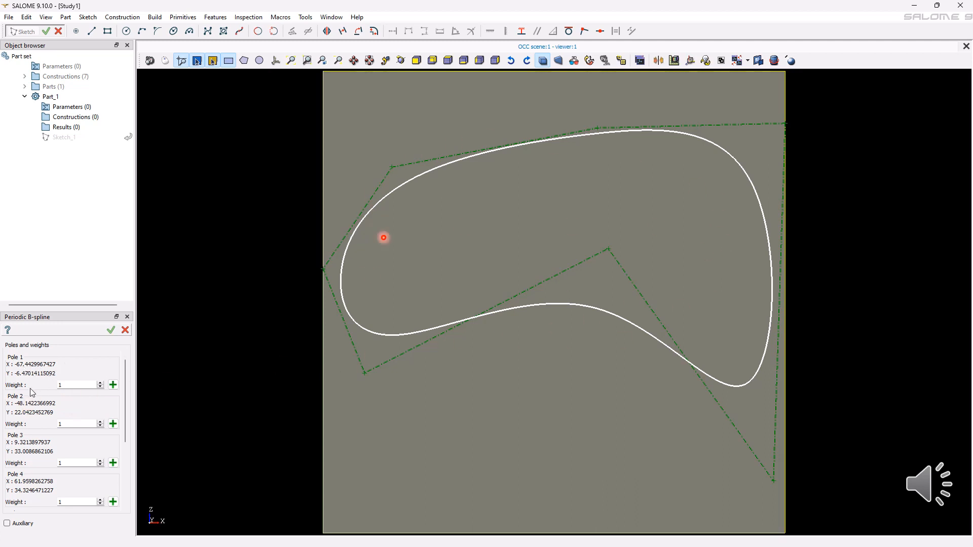
click(101, 383)
click(101, 383)
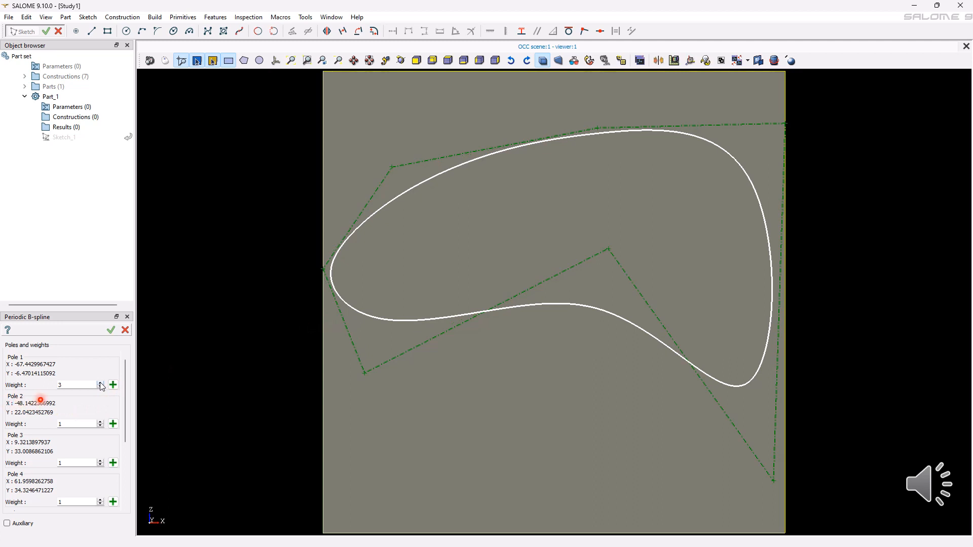
click(100, 422)
click(99, 422)
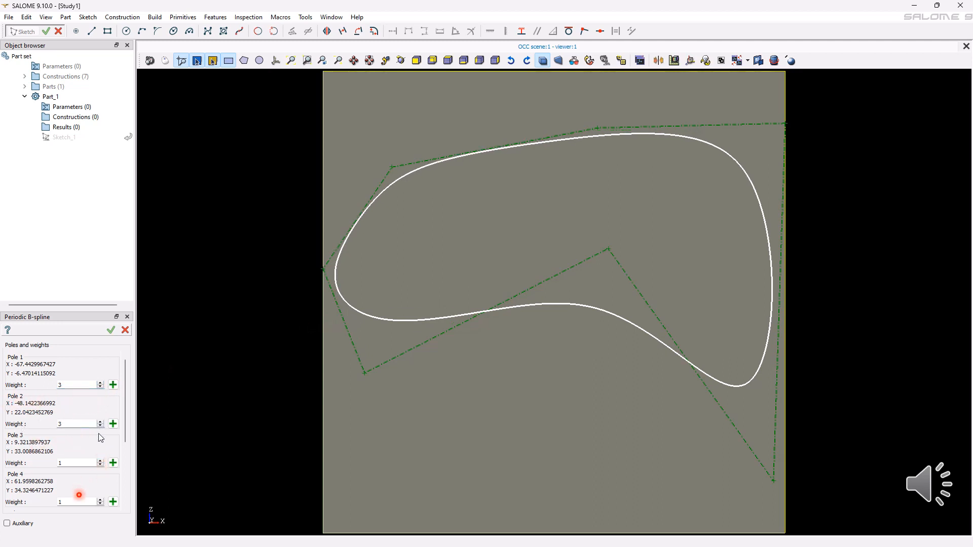
Raise the weight of the periodic B-spline's pole 3 to 10.0000001
scroll(101, 437, down, 2)
click(99, 431)
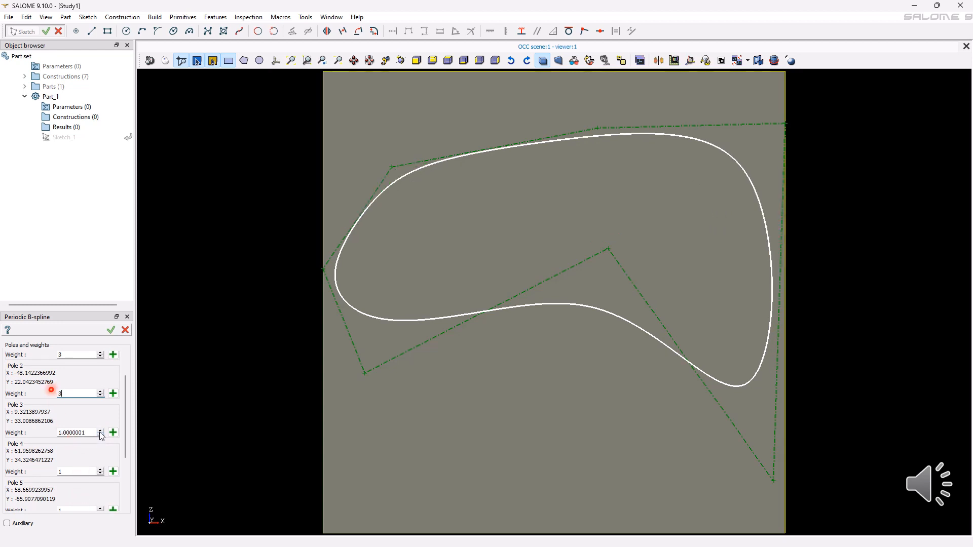
click(100, 430)
click(100, 431)
click(100, 430)
click(99, 430)
click(100, 431)
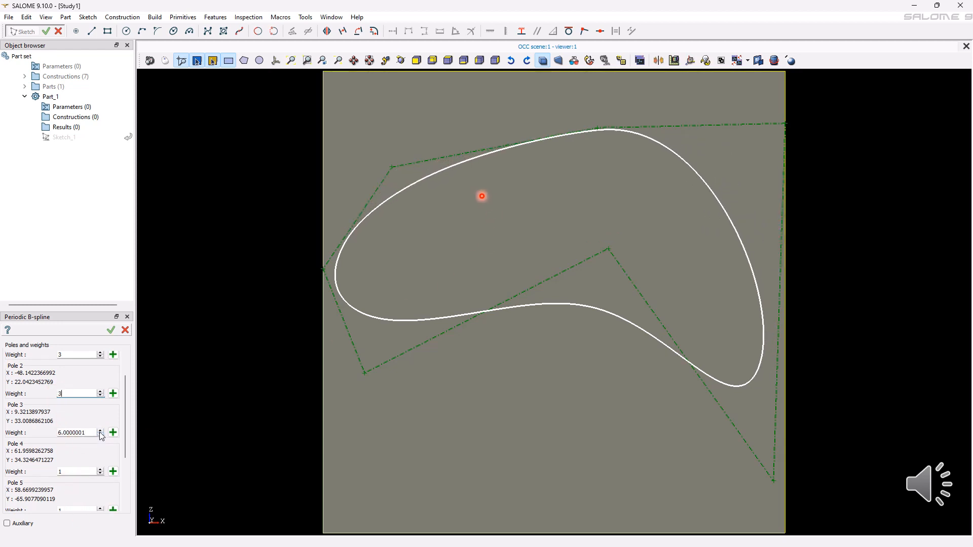
click(100, 431)
click(99, 431)
click(100, 430)
click(100, 431)
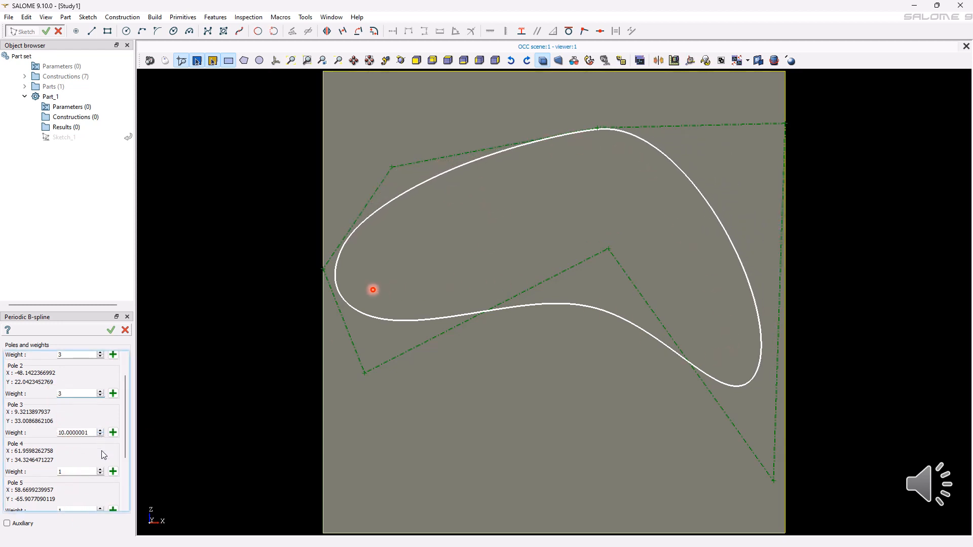
Raise the weight of the periodic B-spline's pole 6 to 10.0000001, apply the edit and finish the sketch
scroll(103, 466, down, 1)
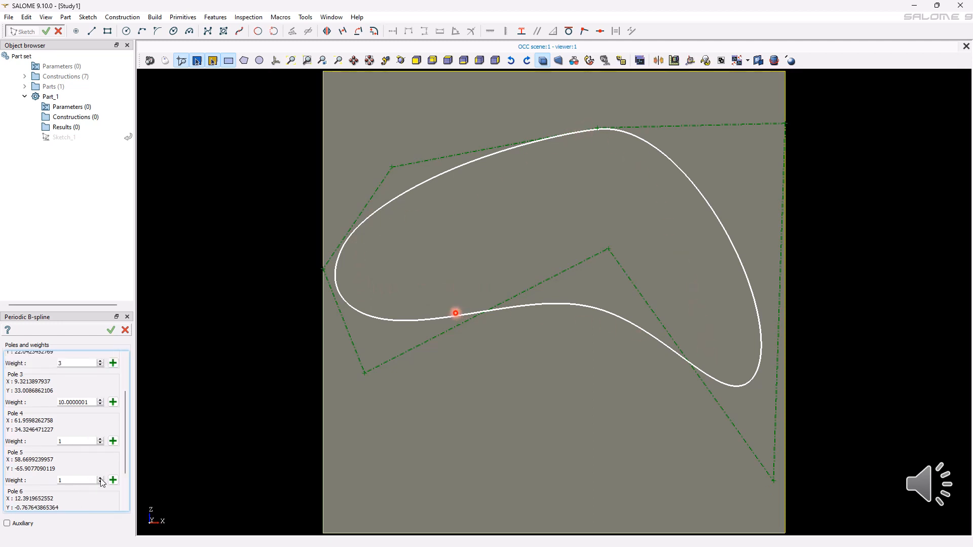
scroll(86, 490, down, 2)
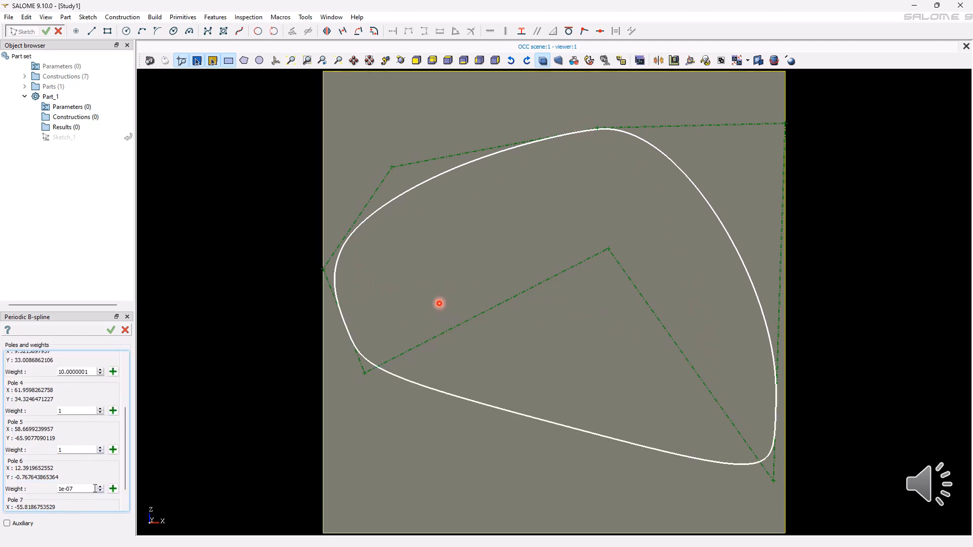
scroll(102, 489, up, 6)
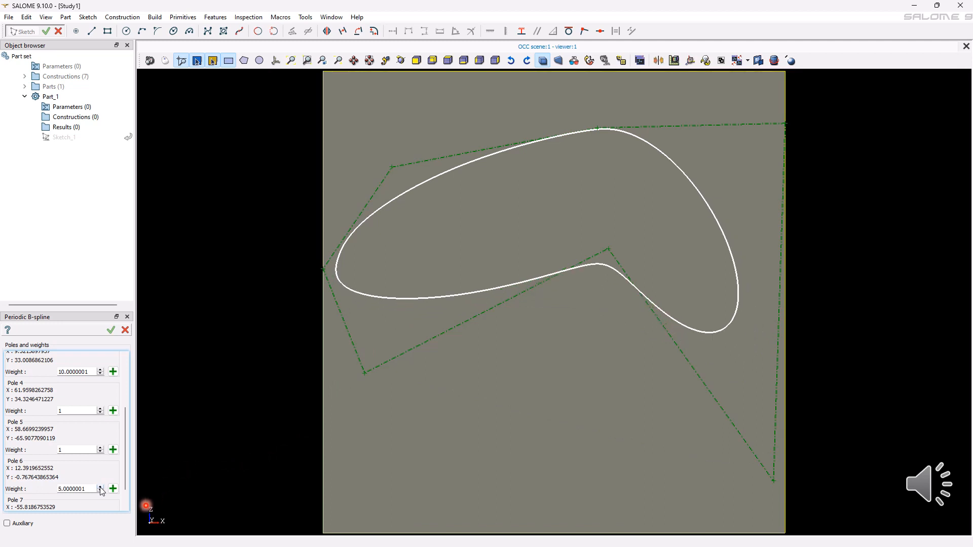
scroll(102, 489, up, 4)
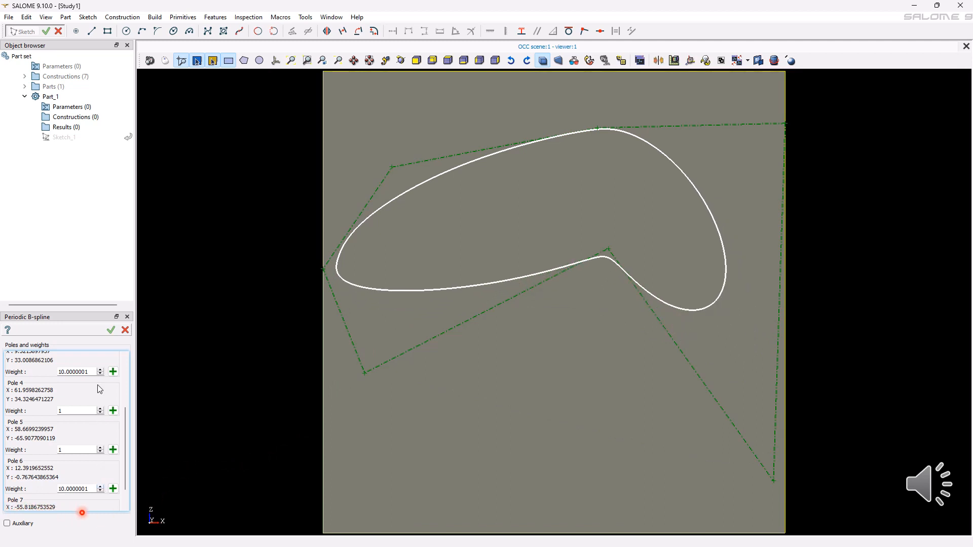
click(111, 331)
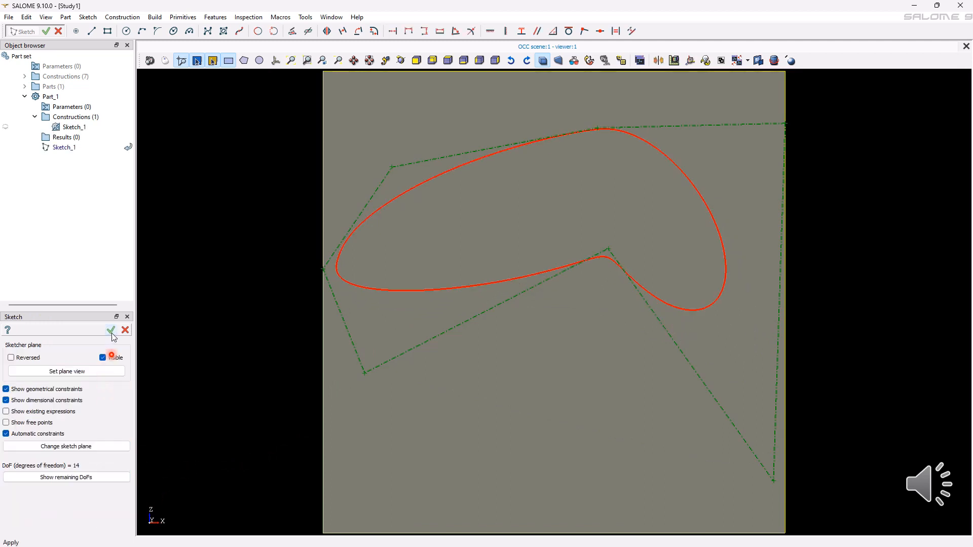
click(111, 331)
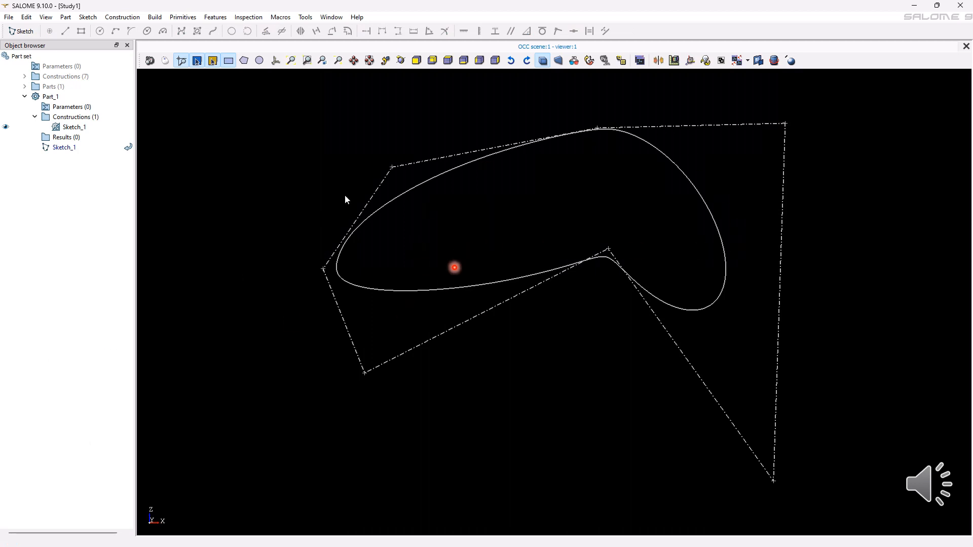
double_click(405, 196)
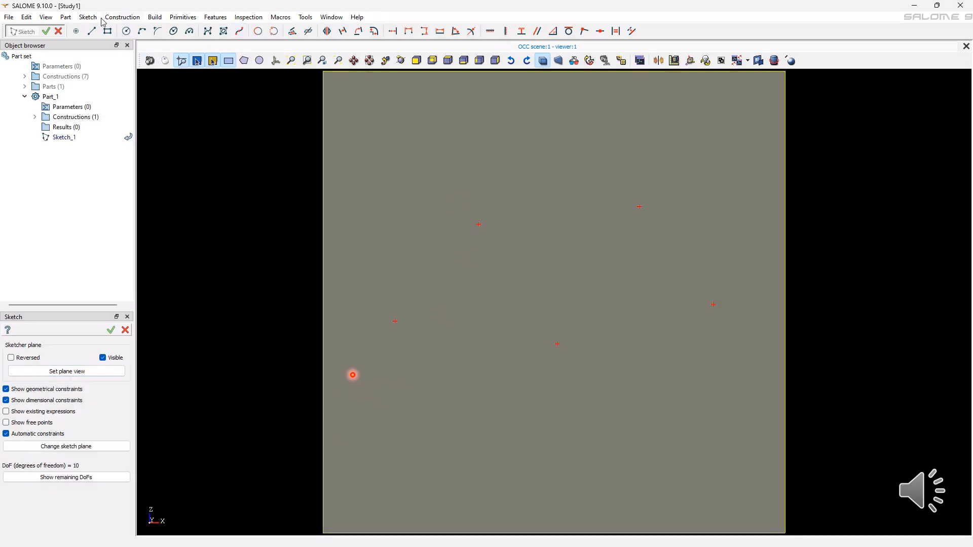
Fit an interpolated curve through the five sketch points, going clockwise from the leftmost point to the lower middle one
click(239, 31)
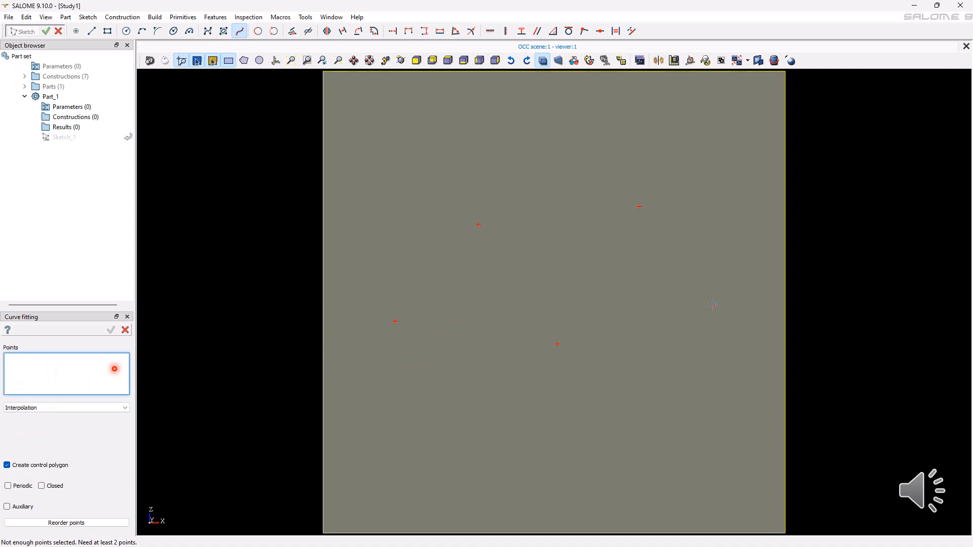
click(713, 305)
click(299, 413)
click(395, 321)
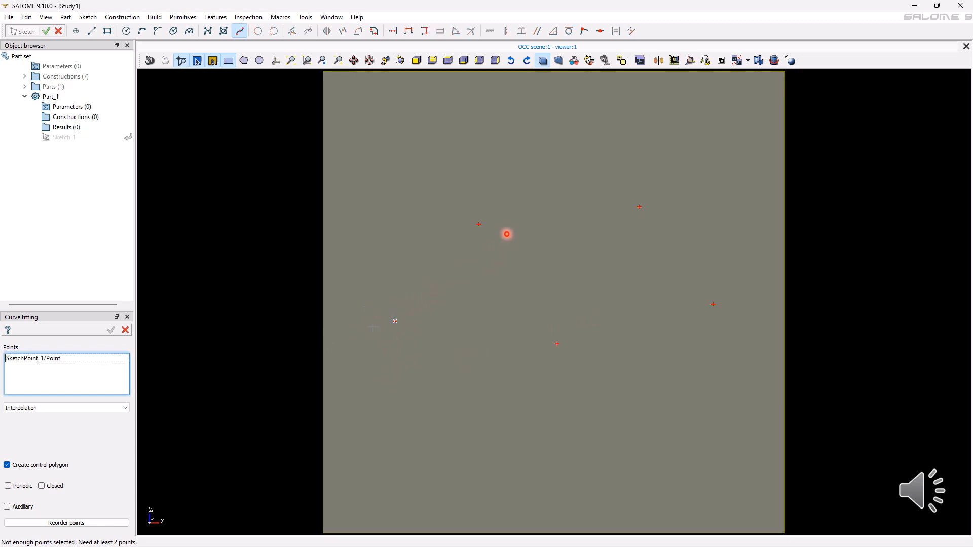
click(479, 224)
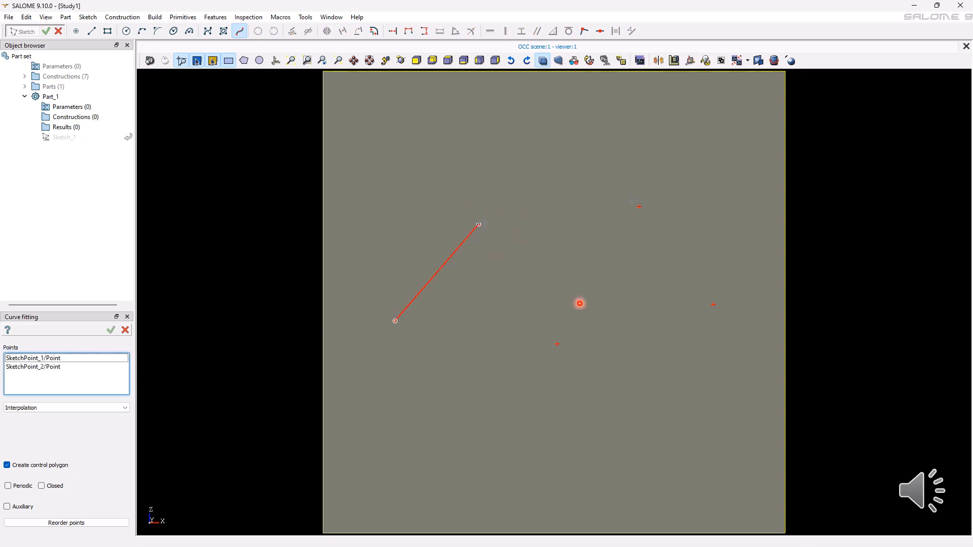
click(639, 206)
click(713, 304)
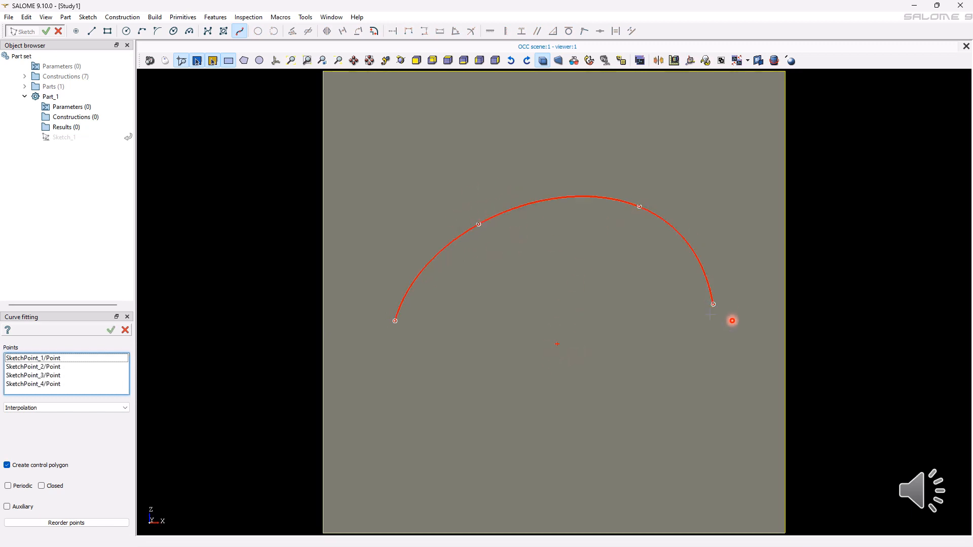
click(557, 344)
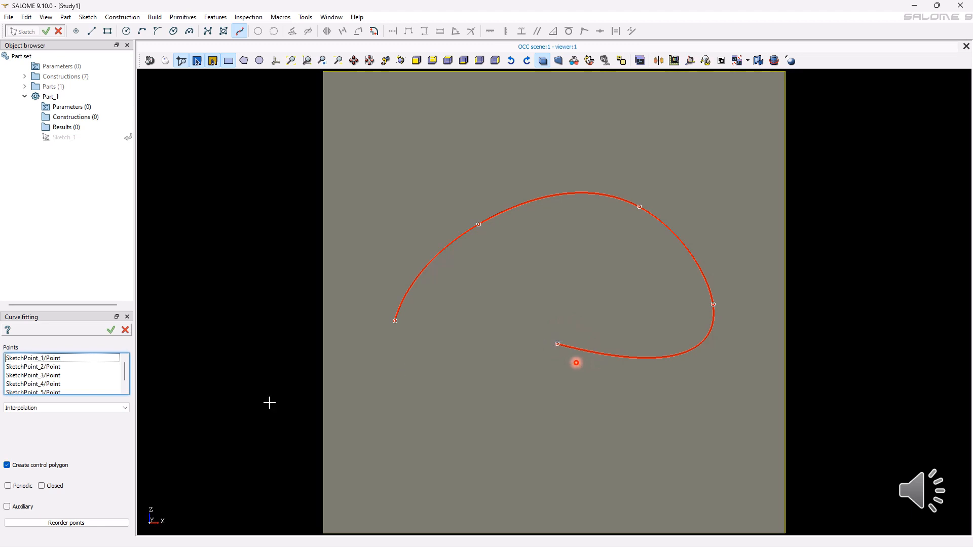
Try the auxiliary and closed options on the fitted curve, switching each one back off
click(7, 507)
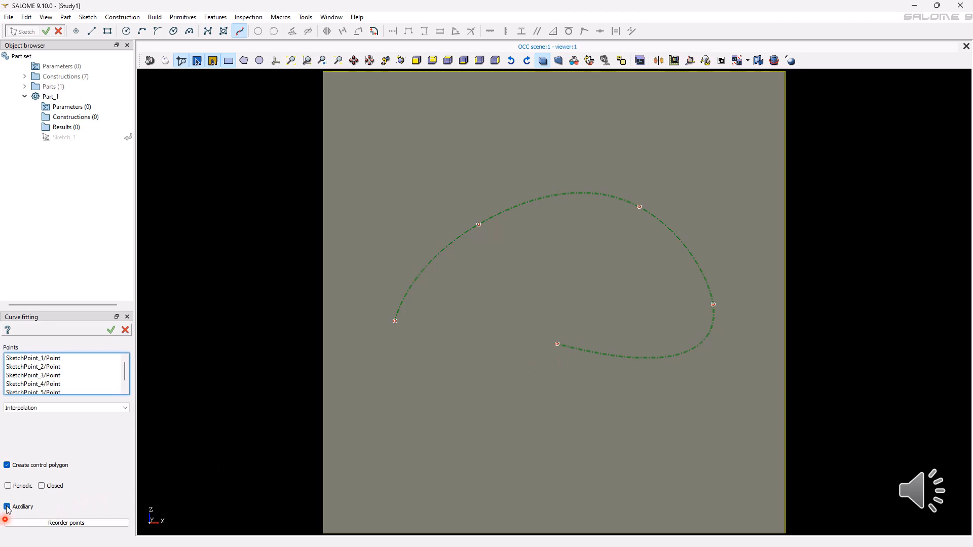
click(7, 507)
click(41, 486)
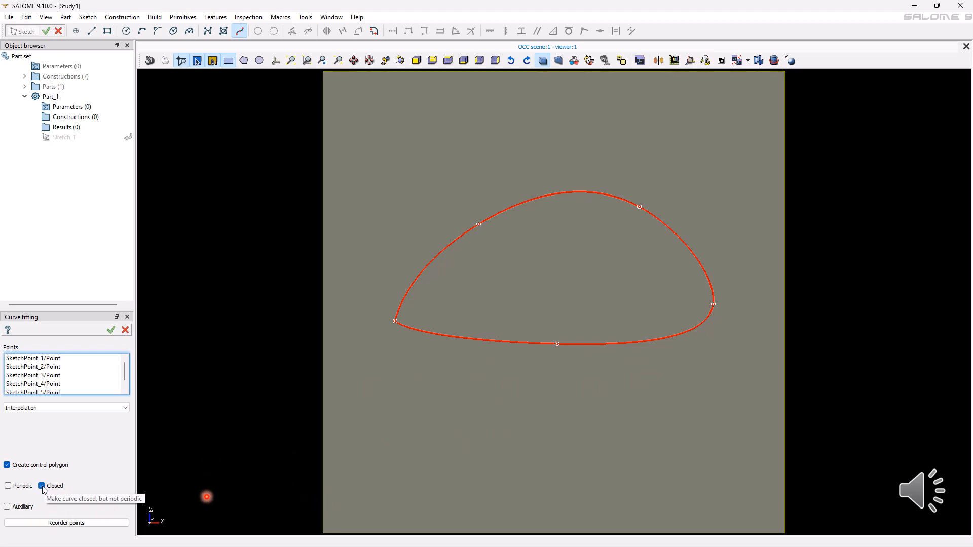
click(41, 486)
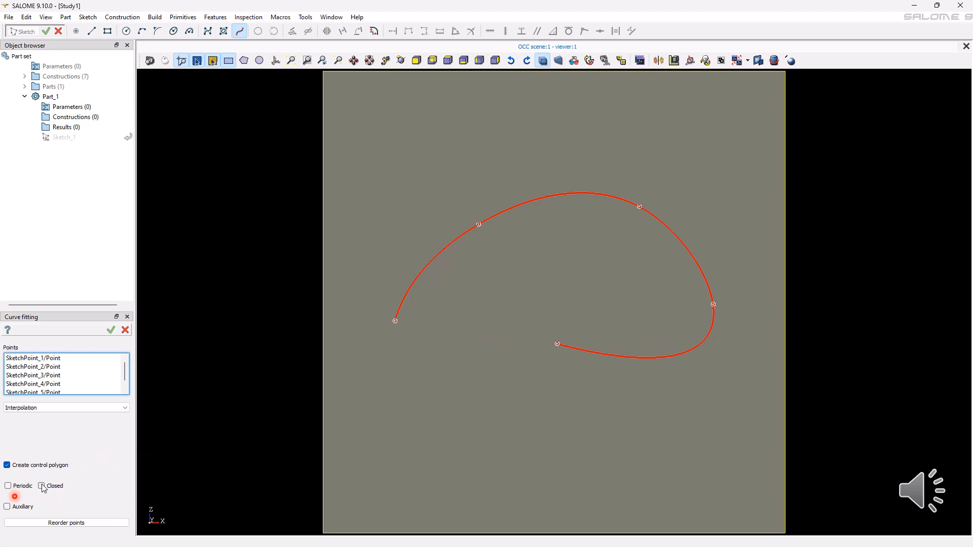
Make the fitted curve periodic, keeping interpolation and the control polygon, then apply it and finish the sketch
click(7, 486)
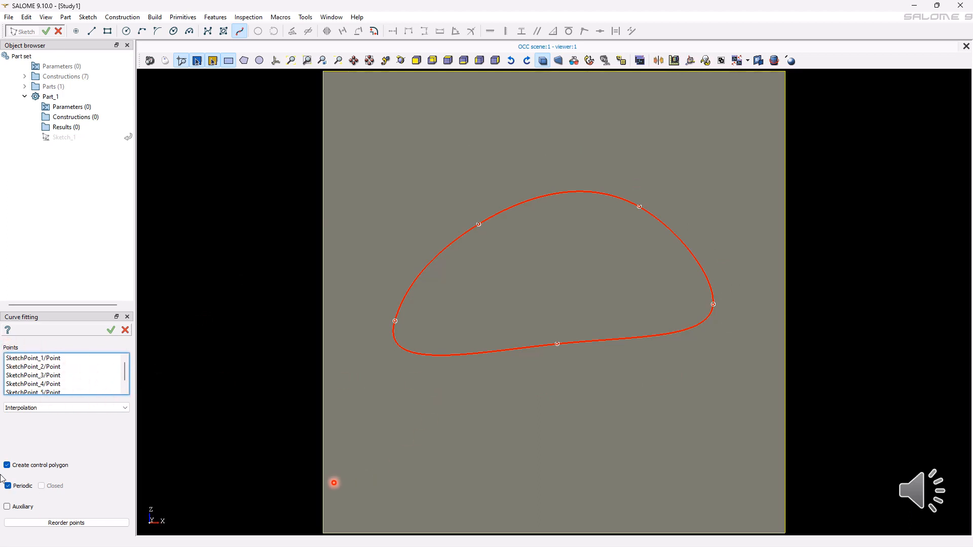
click(65, 408)
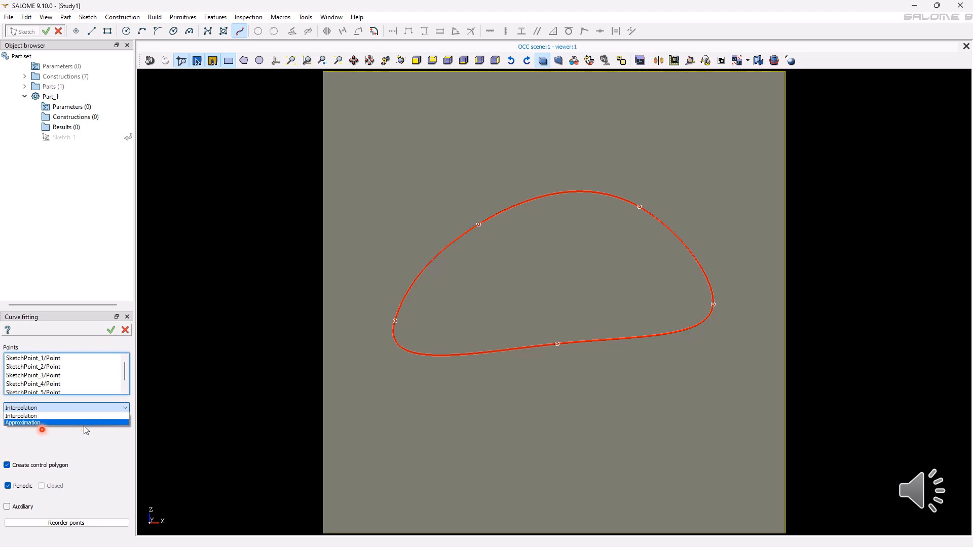
click(122, 409)
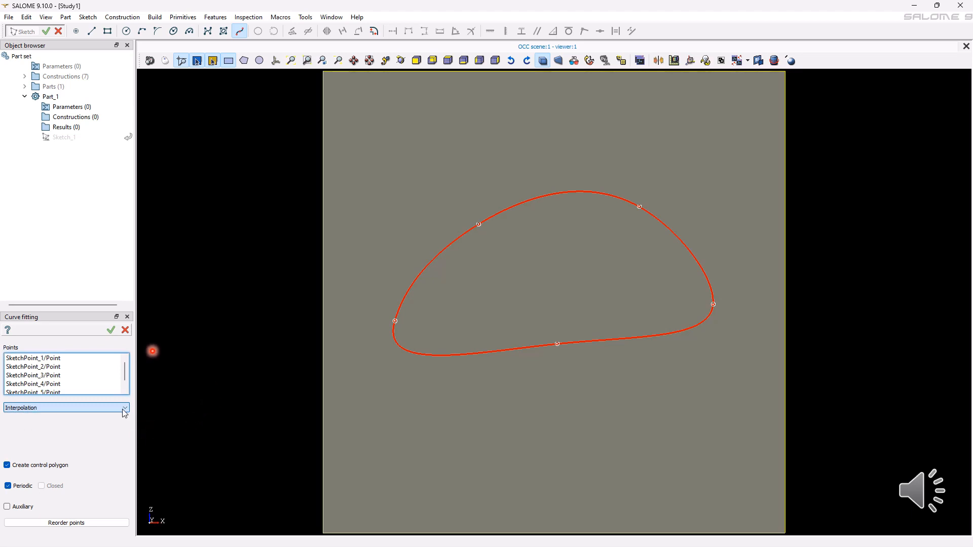
click(111, 330)
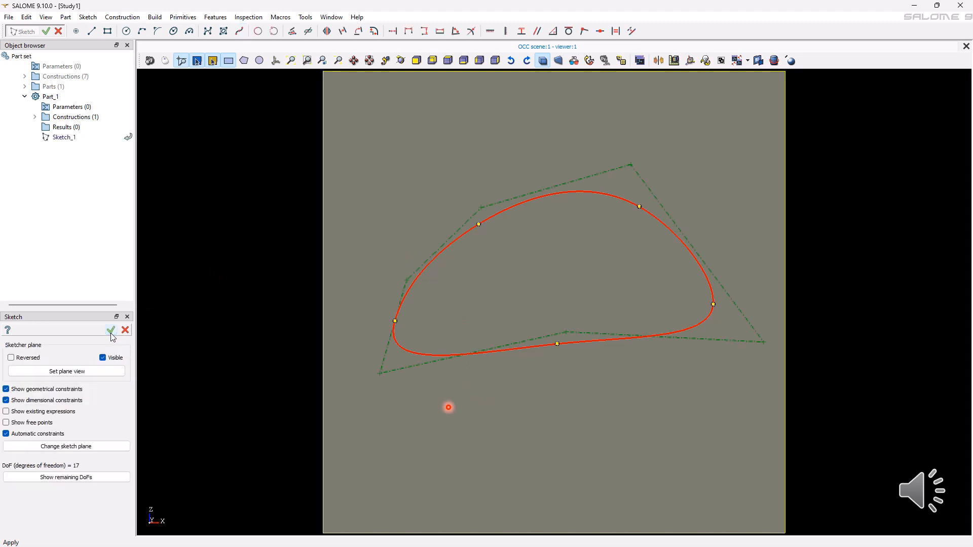
click(111, 330)
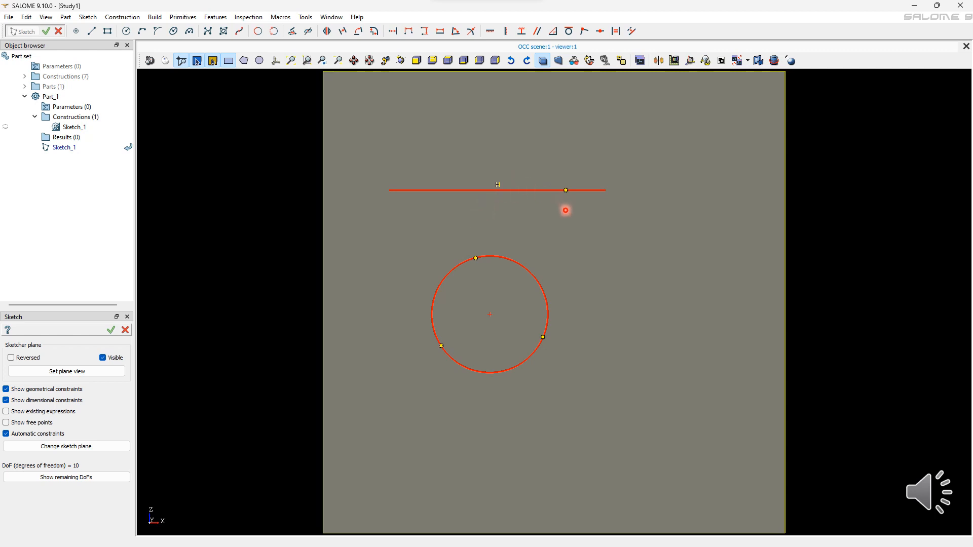
Split the circle at its coincident points, choosing the lower arc between the two lower points as the segment
click(565, 215)
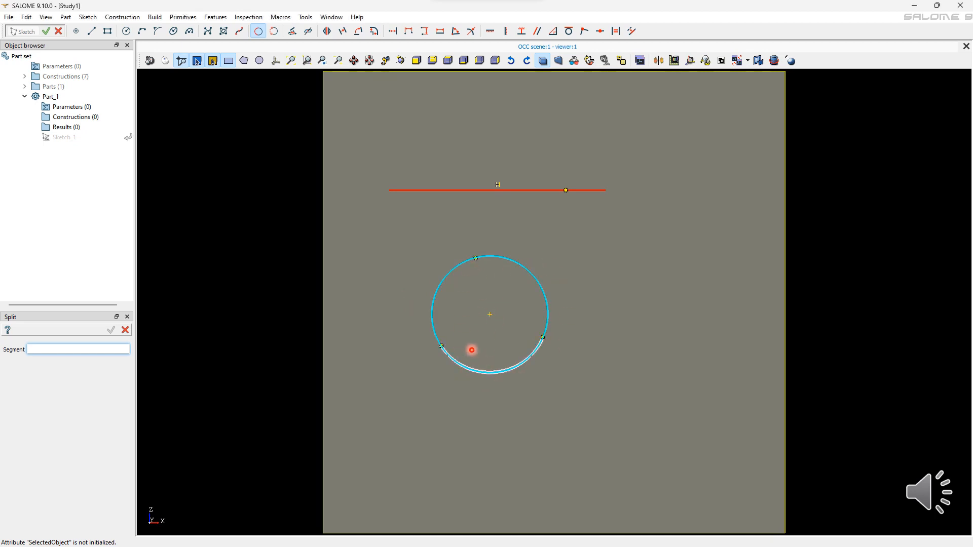
click(496, 364)
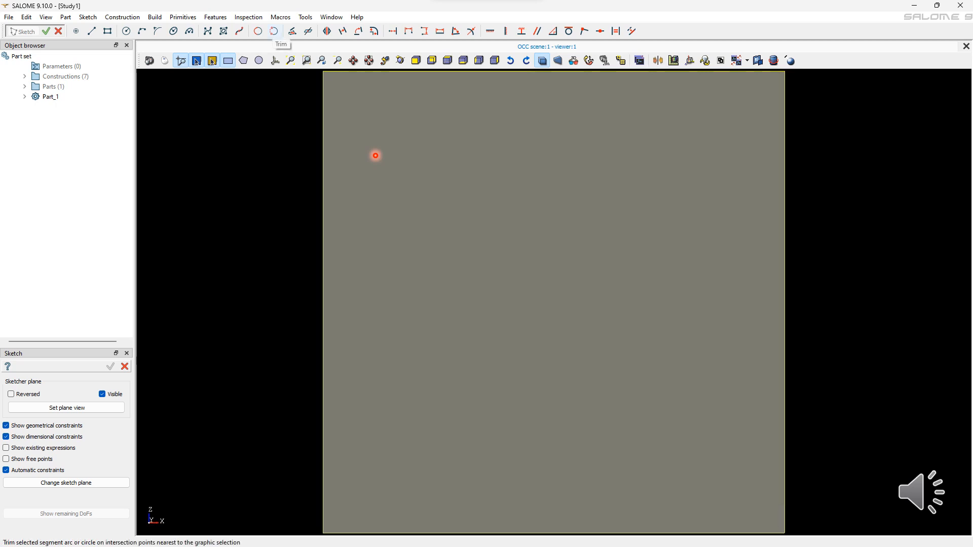
Trim the circle's lower-right arc between its two intersections with the diagonal line
click(274, 31)
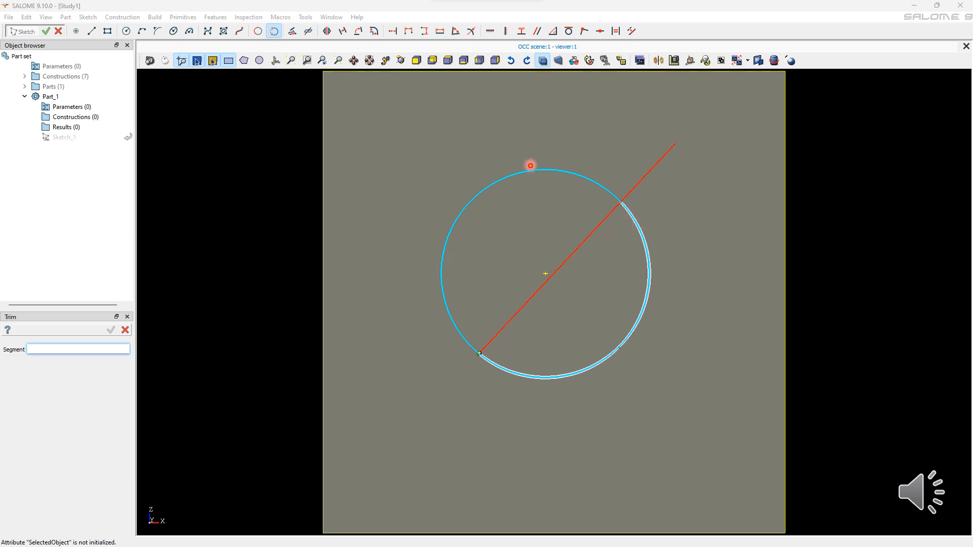
click(631, 256)
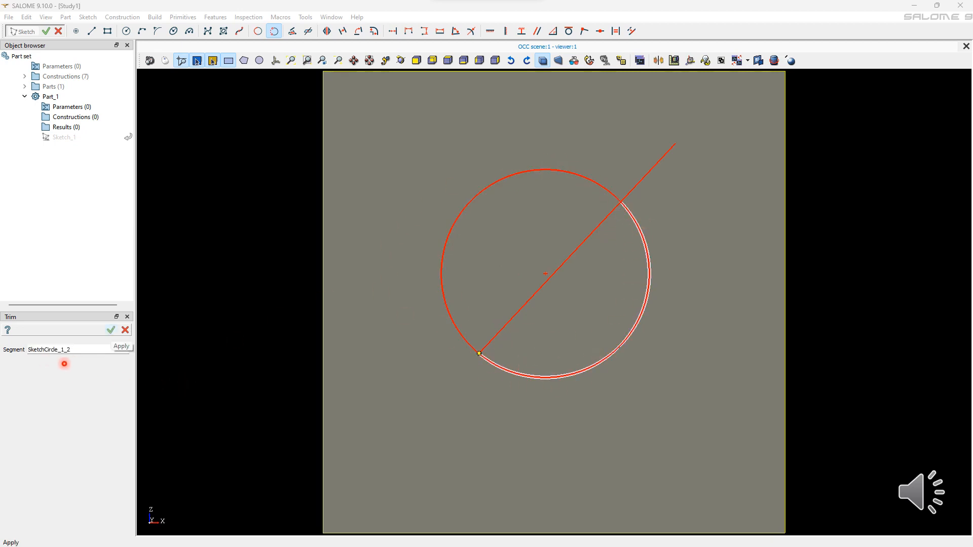
click(104, 347)
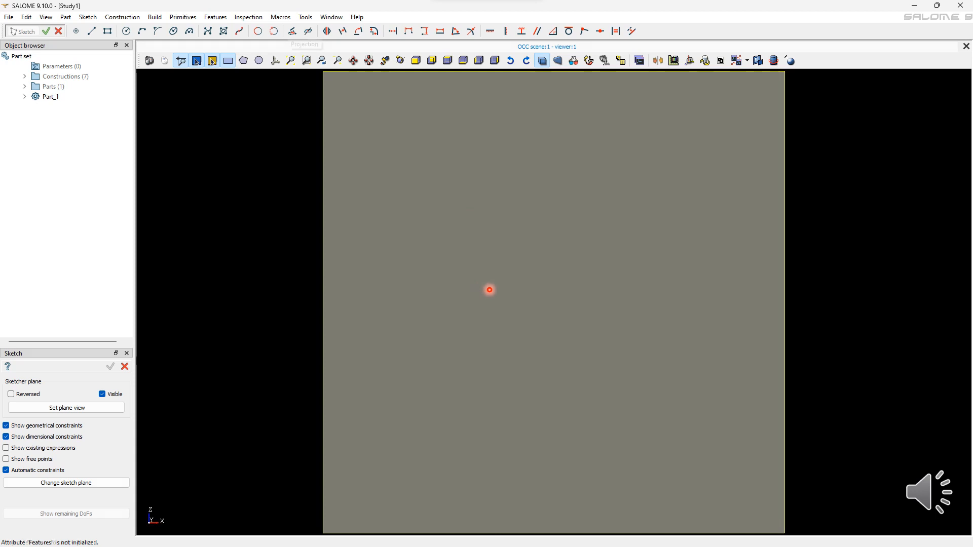
Project the box's edge shared by its right and top faces, keeping the reference and including the result, and start the Intersection tool
click(293, 32)
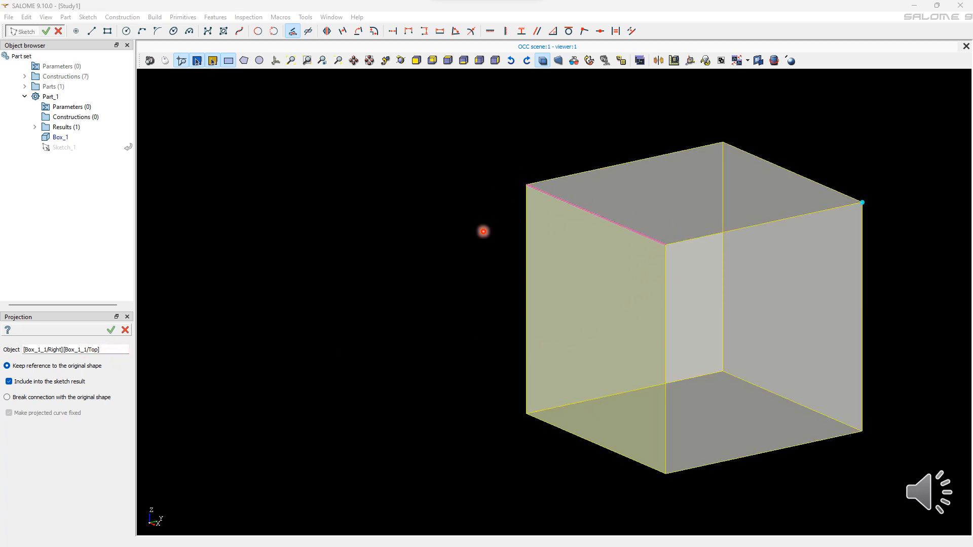
click(604, 316)
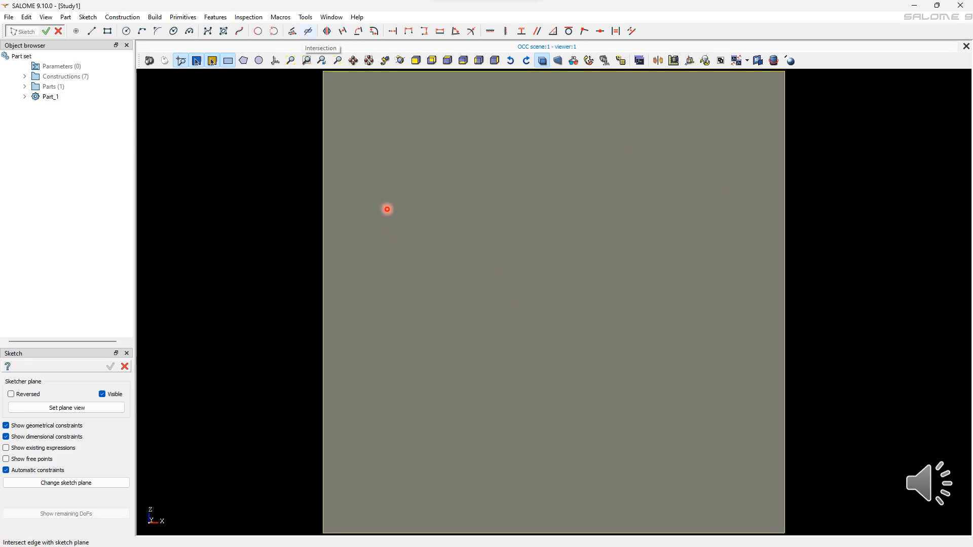
click(309, 31)
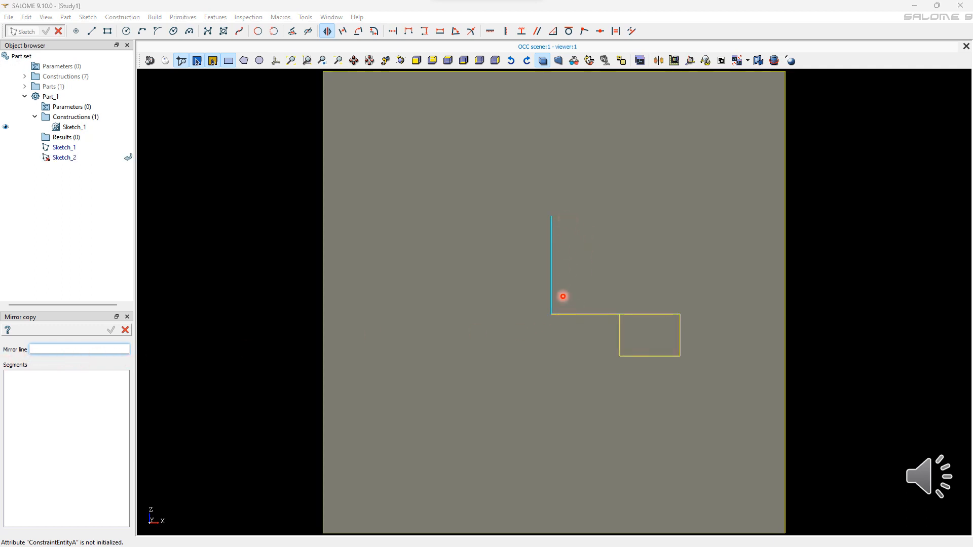
Mirror-copy the small rectangle's four edges about the vertical line above it
click(549, 238)
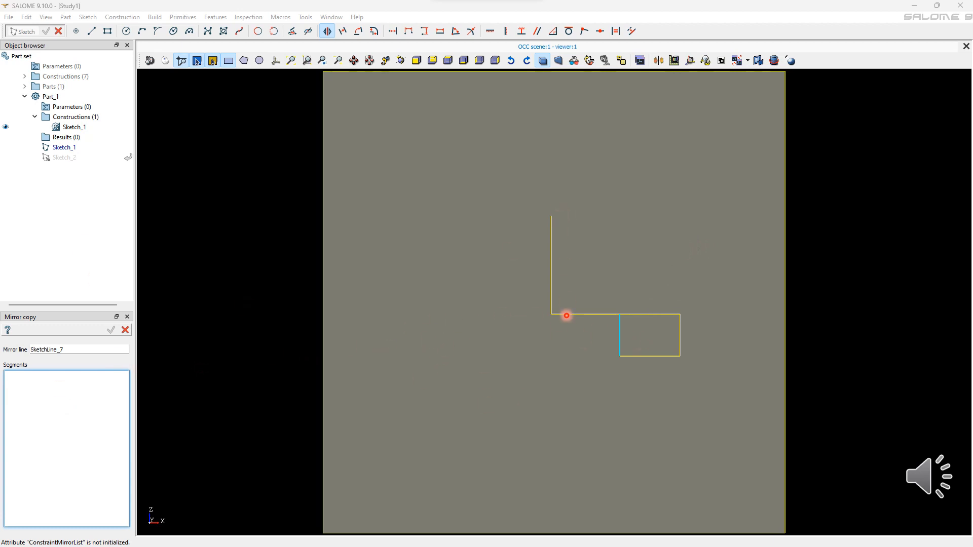
click(620, 337)
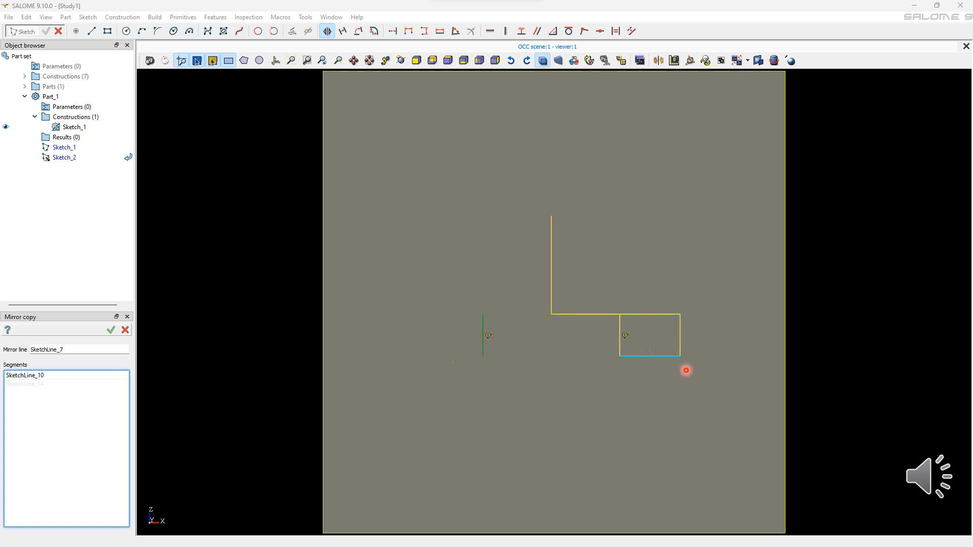
click(686, 371)
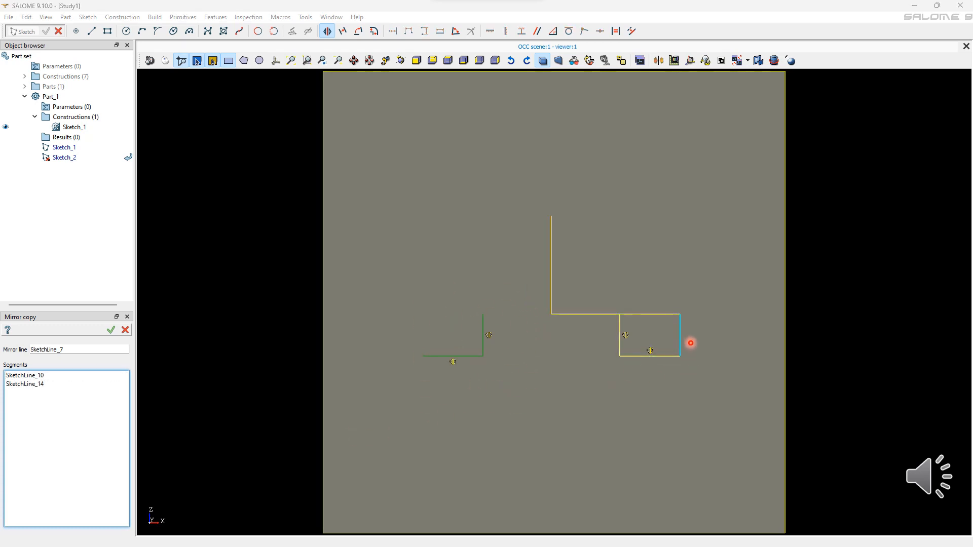
click(681, 343)
click(684, 319)
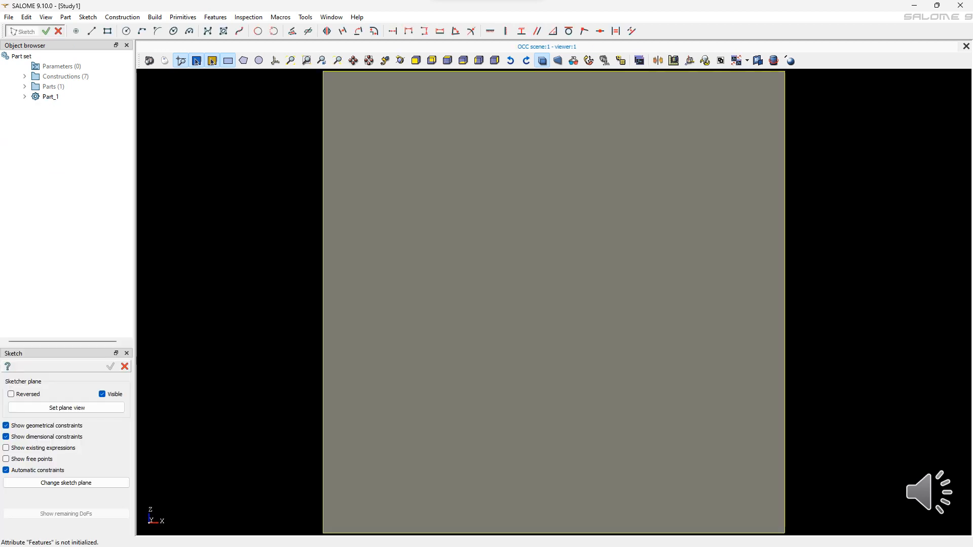
Linear-copy the rectangle's four edges in the direction from its upper-right to its lower-right corner, increasing the total number of objects
click(409, 223)
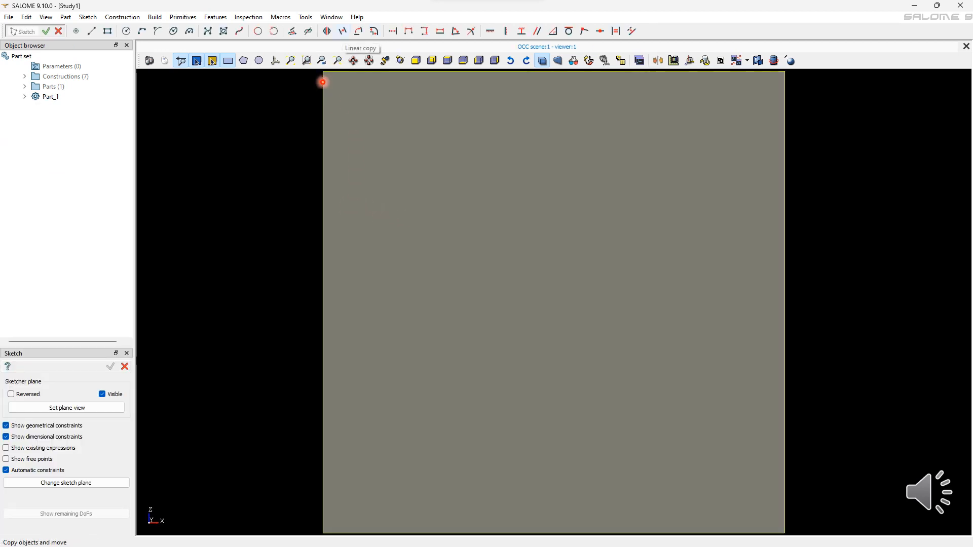
click(343, 31)
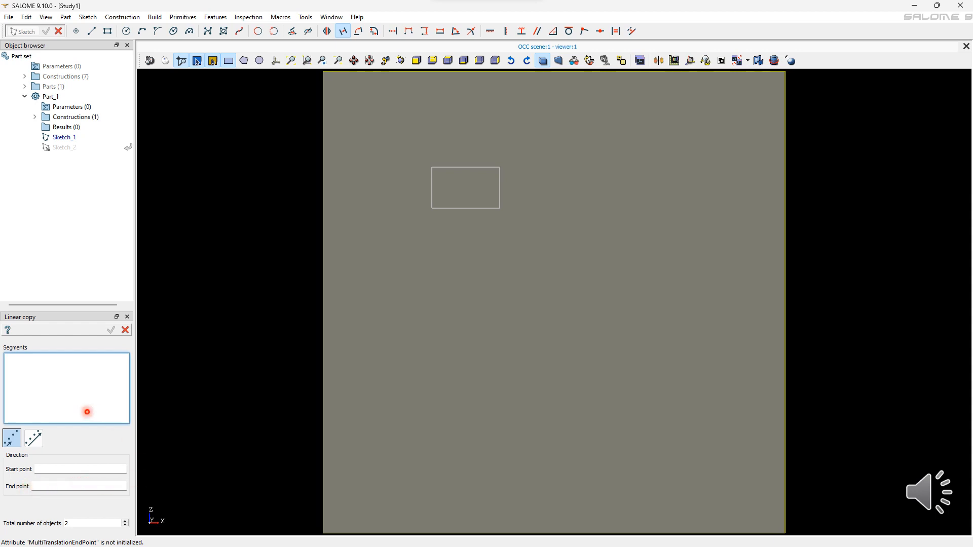
click(432, 187)
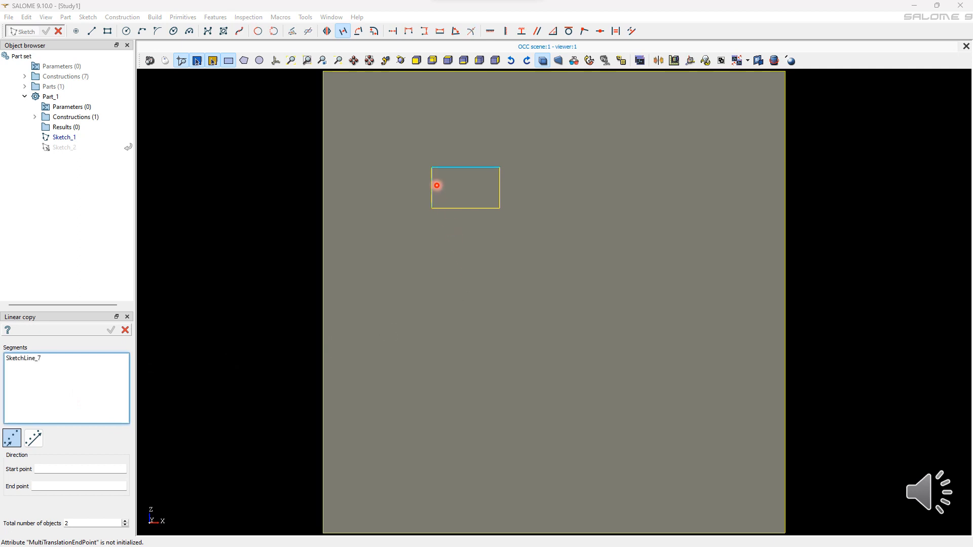
click(470, 167)
click(500, 184)
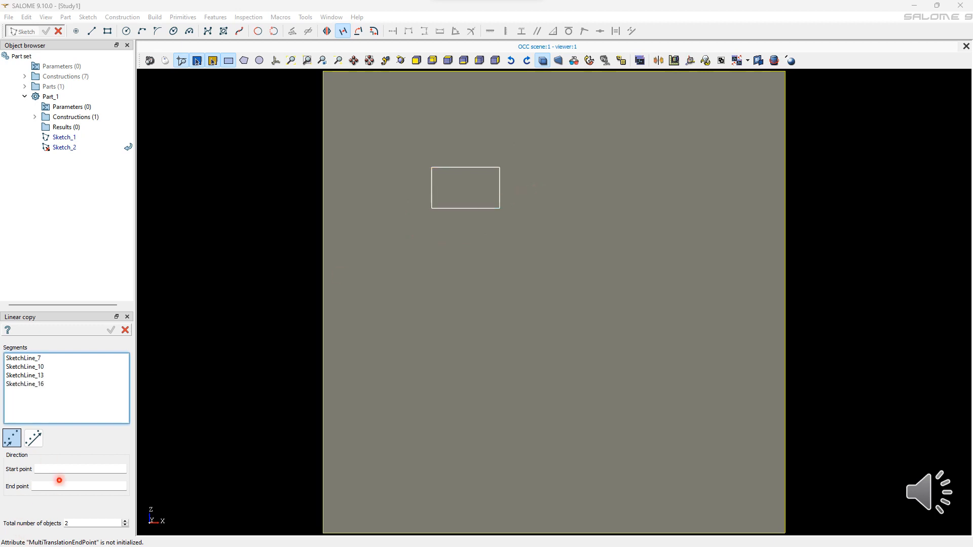
click(60, 478)
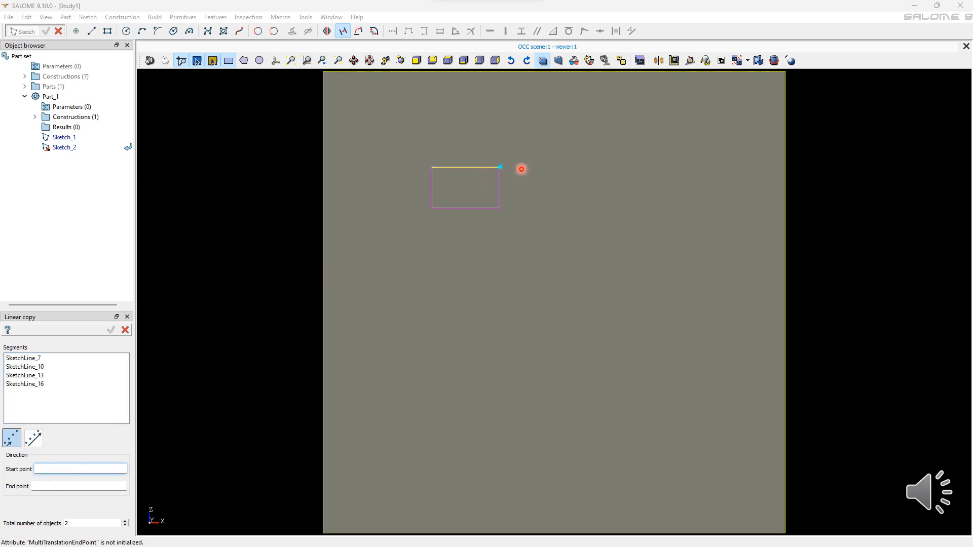
click(500, 167)
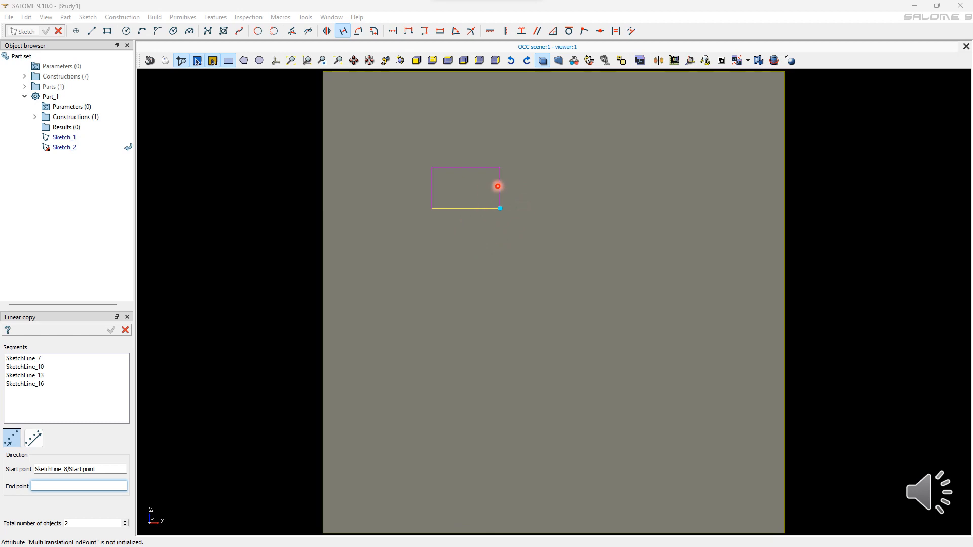
click(499, 208)
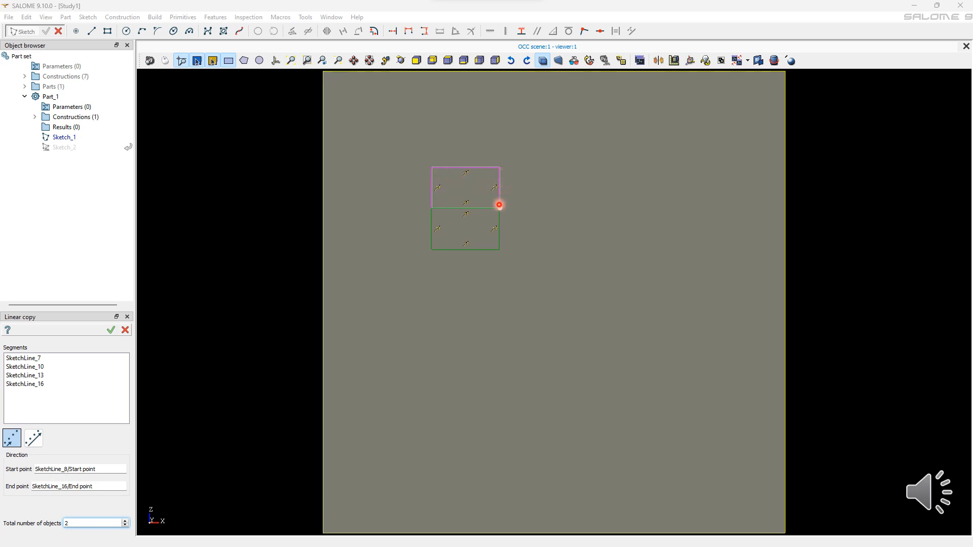
click(124, 521)
click(125, 520)
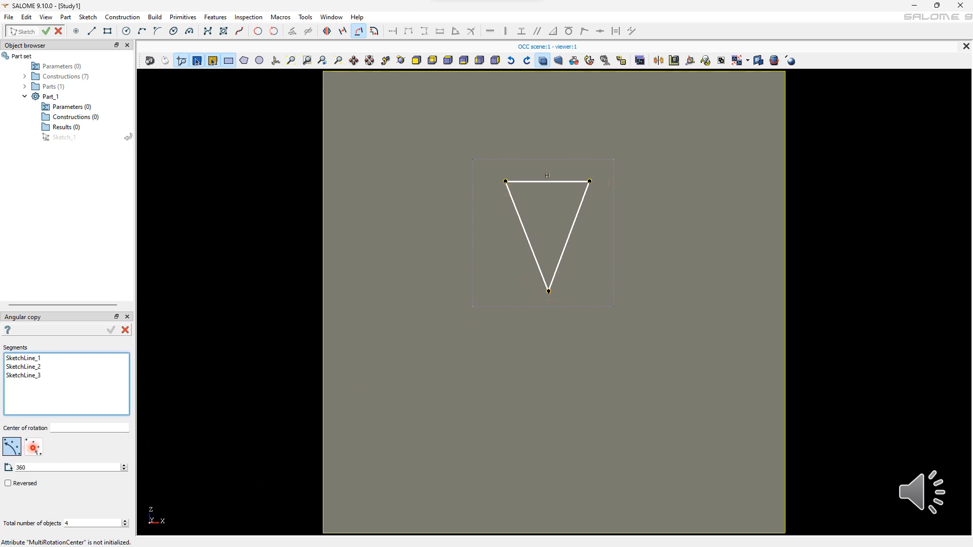
Angular-copy the triangle's three lines around its lower vertex over 360 degrees with 6 objects in total and apply it
click(73, 428)
click(564, 293)
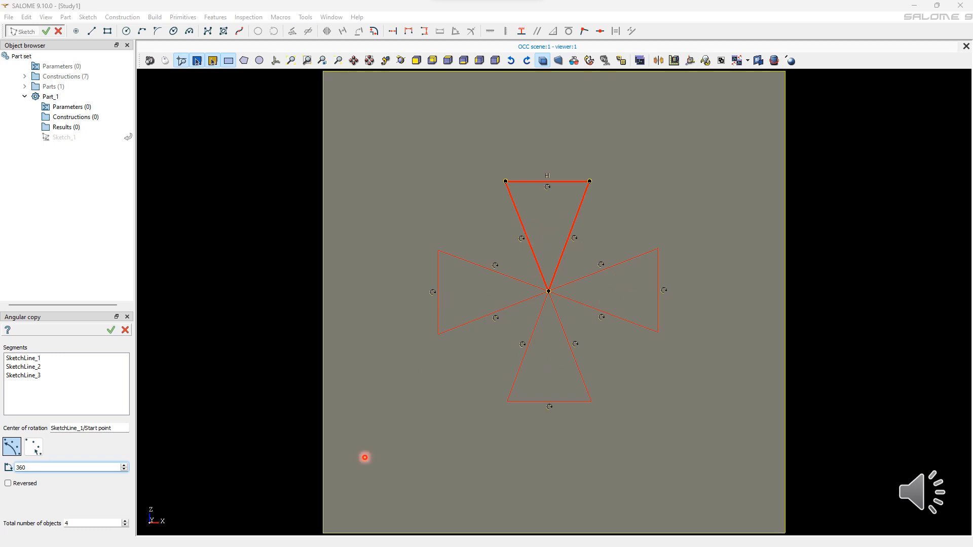
key(Tab)
key(Tab)
text(6)
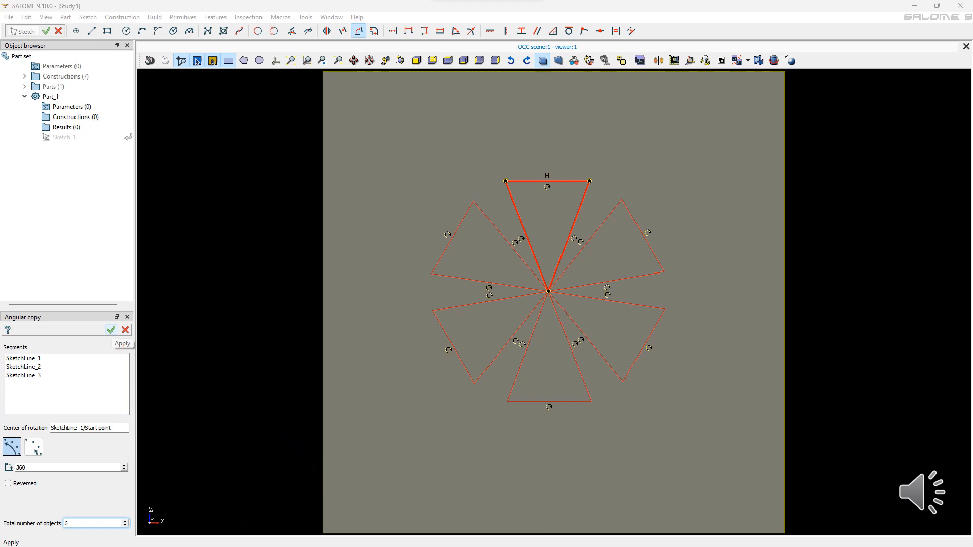
click(111, 330)
click(111, 330)
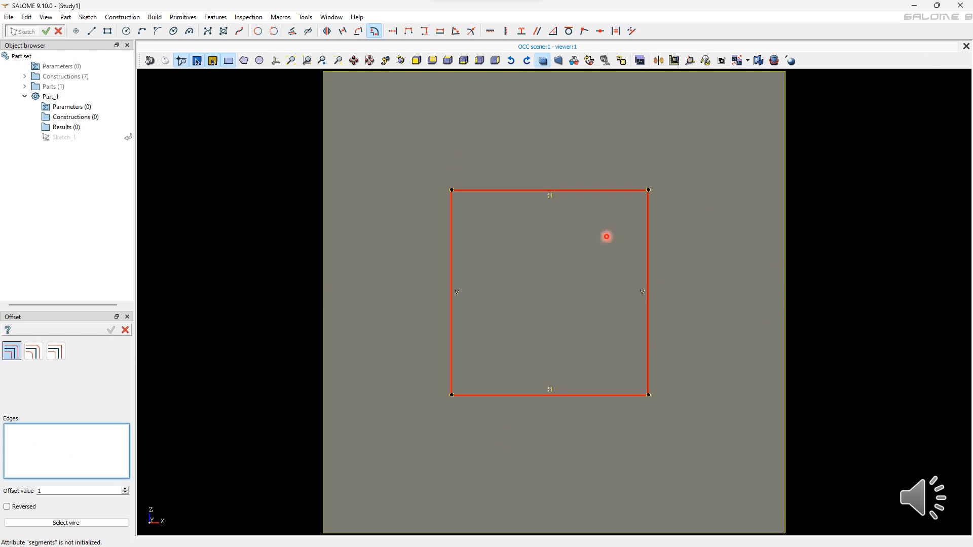
Offset the square's four edges outward by 15, trying the second corner type and settling on the third
click(451, 284)
click(571, 191)
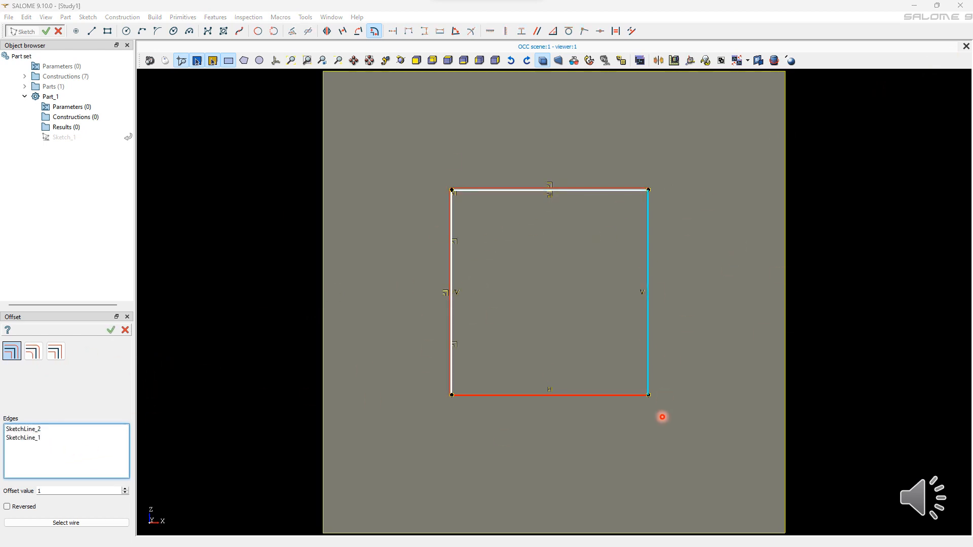
click(648, 385)
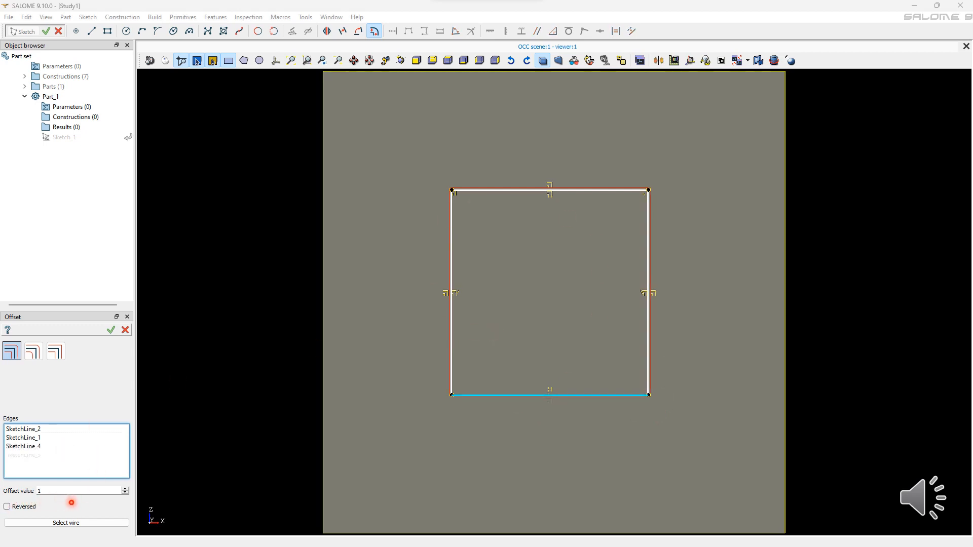
key(Tab)
text(15)
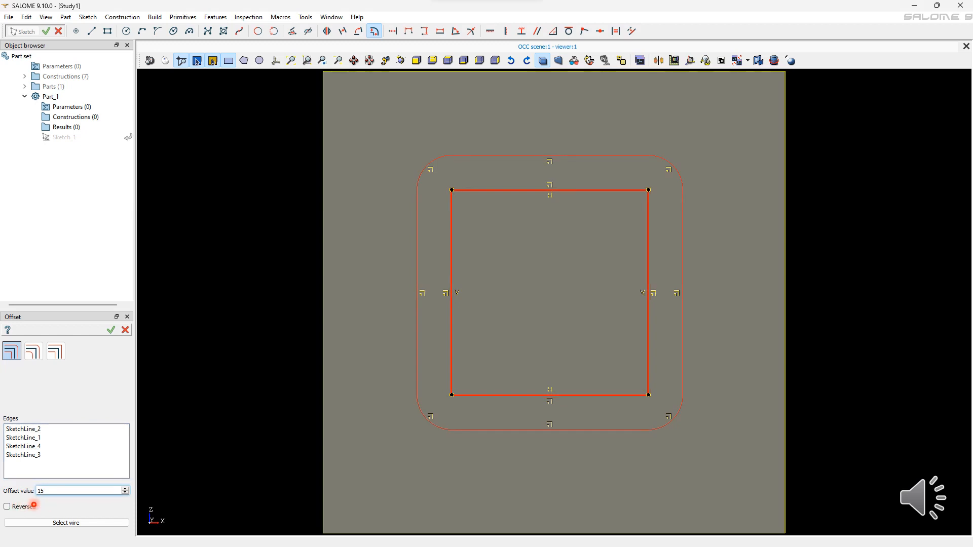
click(34, 351)
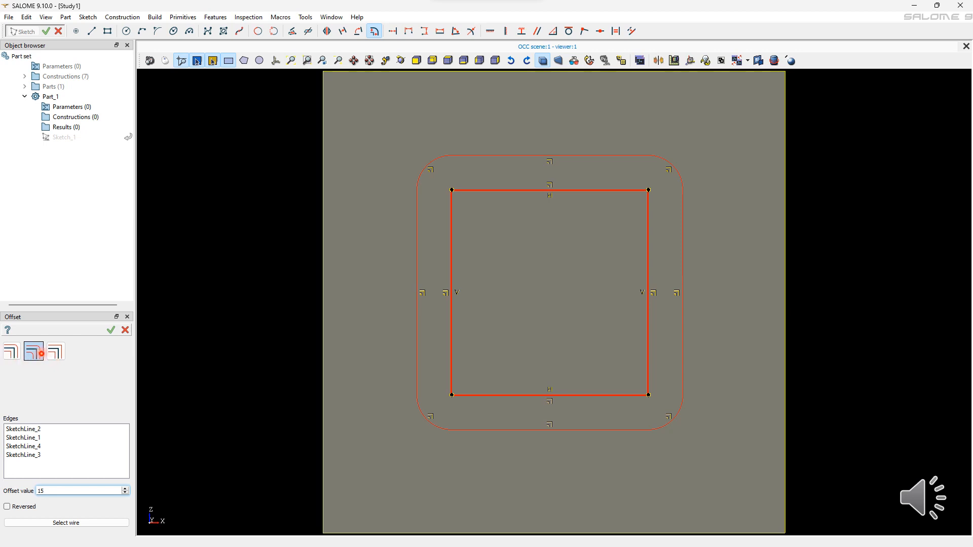
click(56, 352)
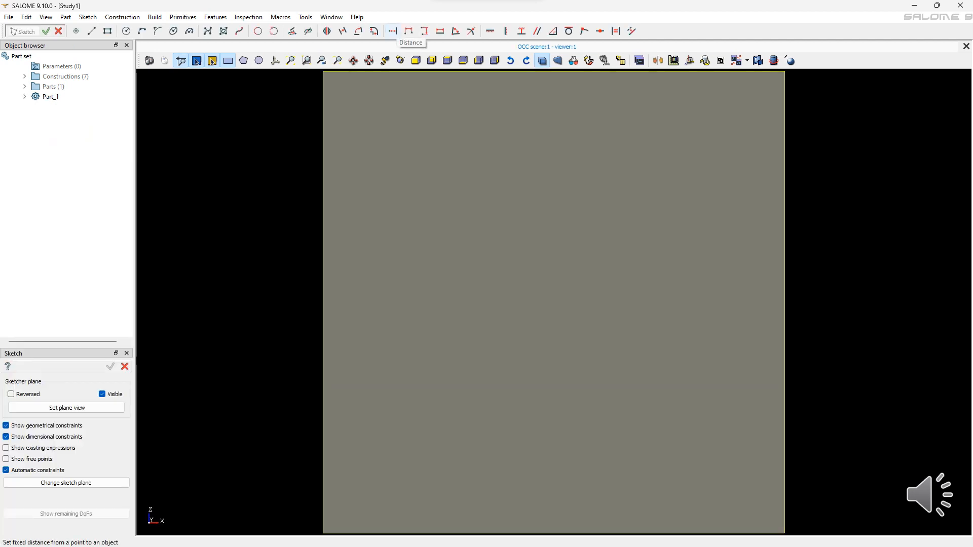
Constrain the distance between the lower line's left endpoint and the rectangle's lower-left corner to 50
click(392, 31)
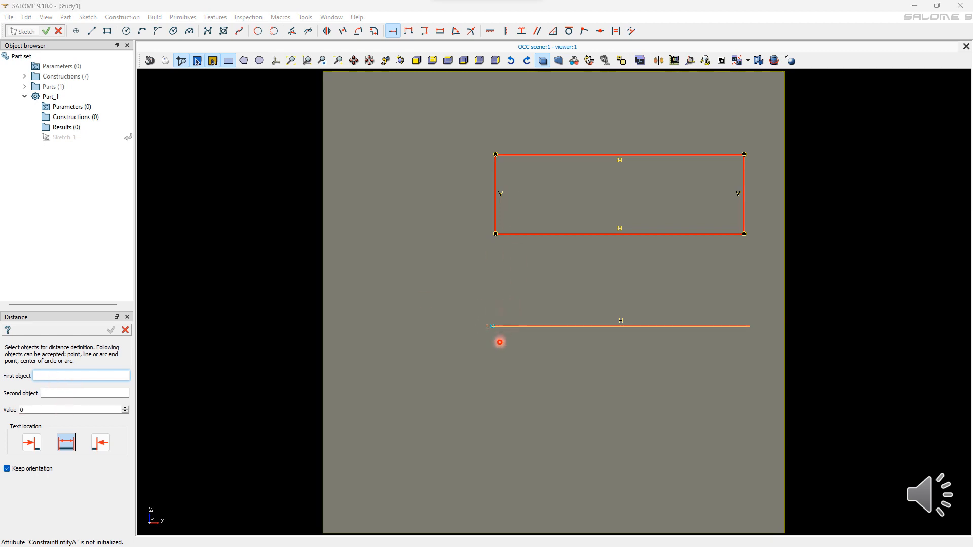
click(492, 326)
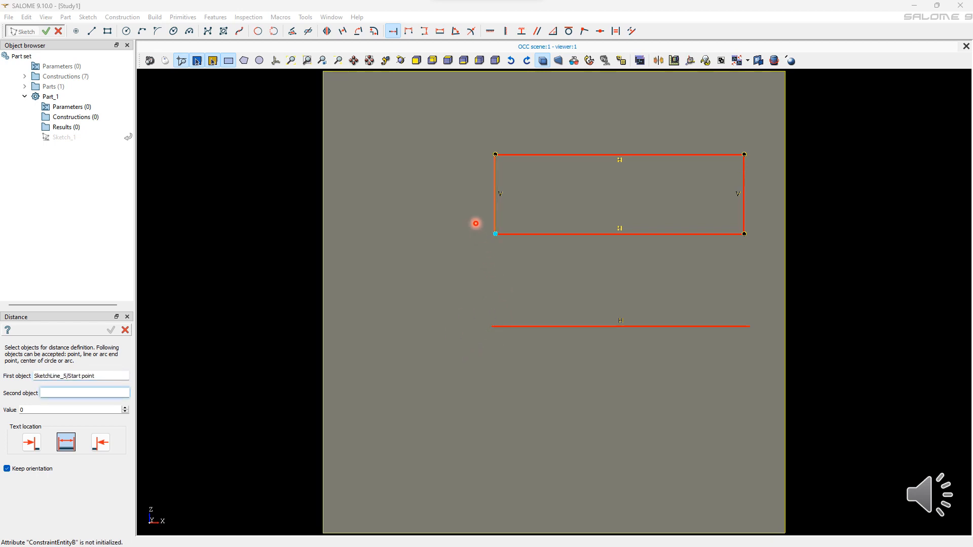
click(495, 234)
click(399, 234)
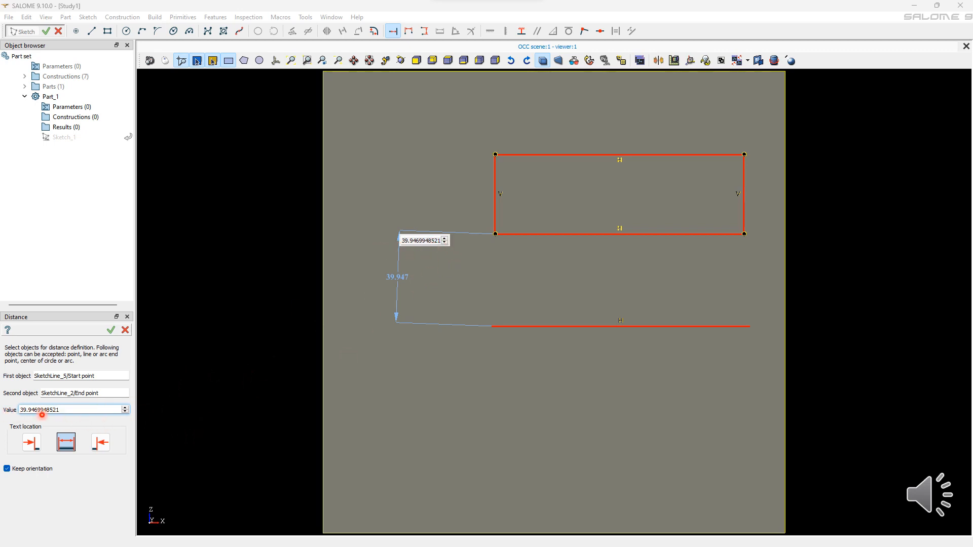
text(50)
key(Return)
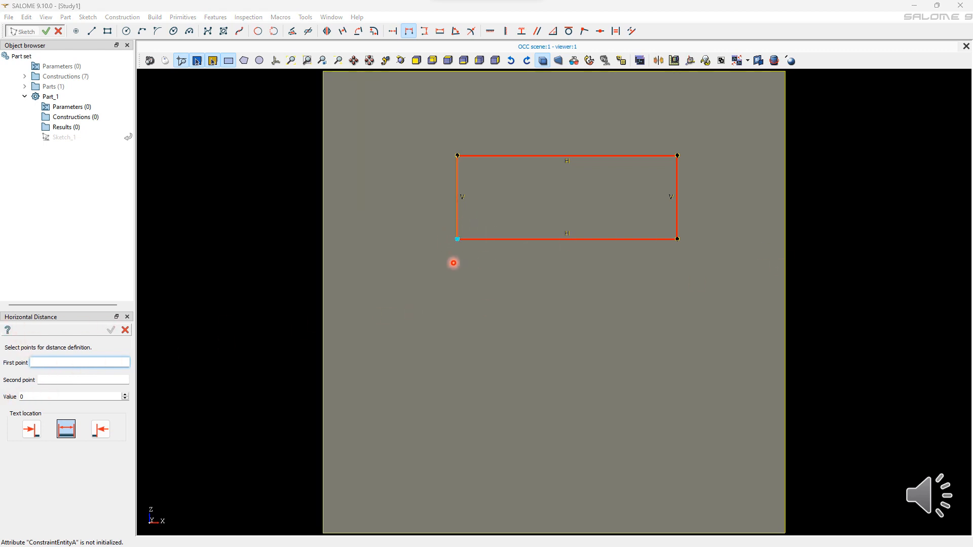
Constrain the horizontal distance between the rectangle's lower-left and lower-right corners to 25
click(490, 241)
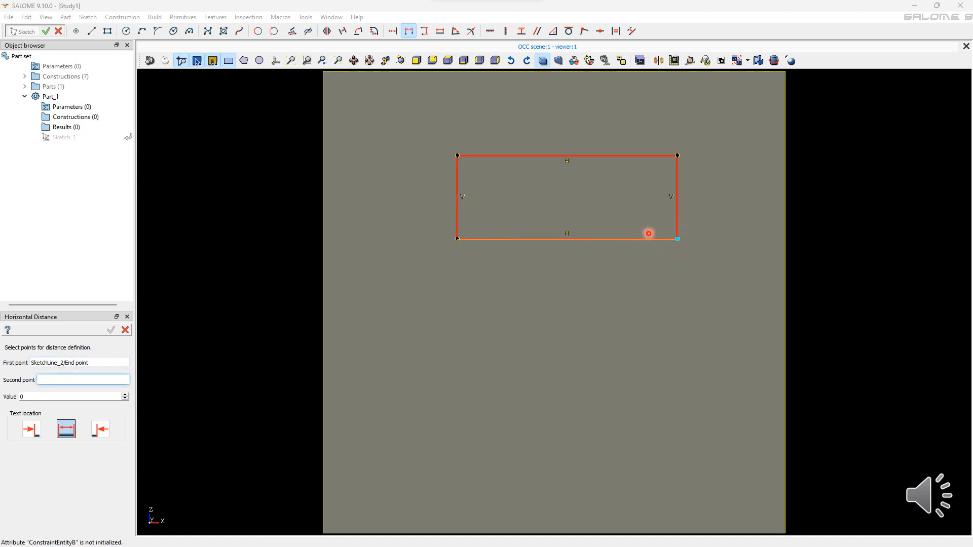
click(717, 246)
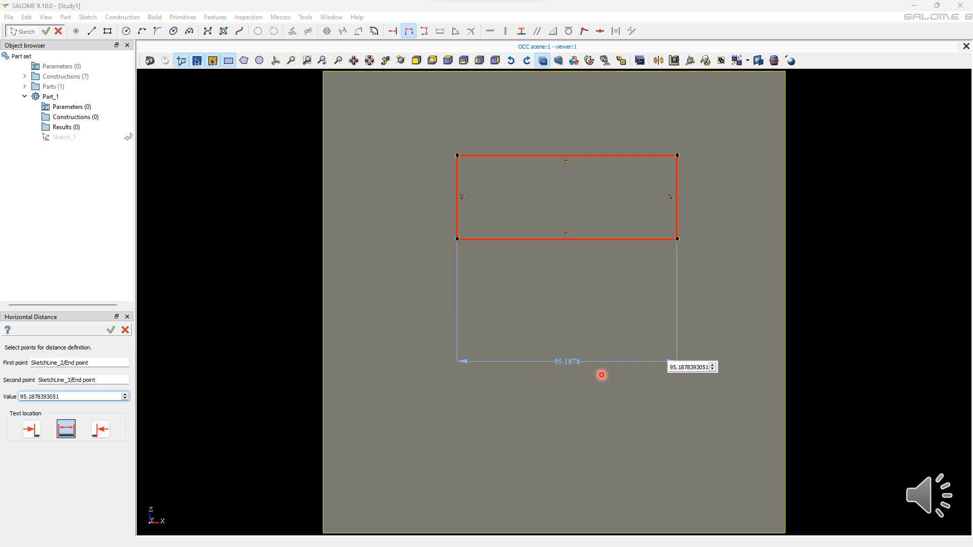
text(25)
key(Return)
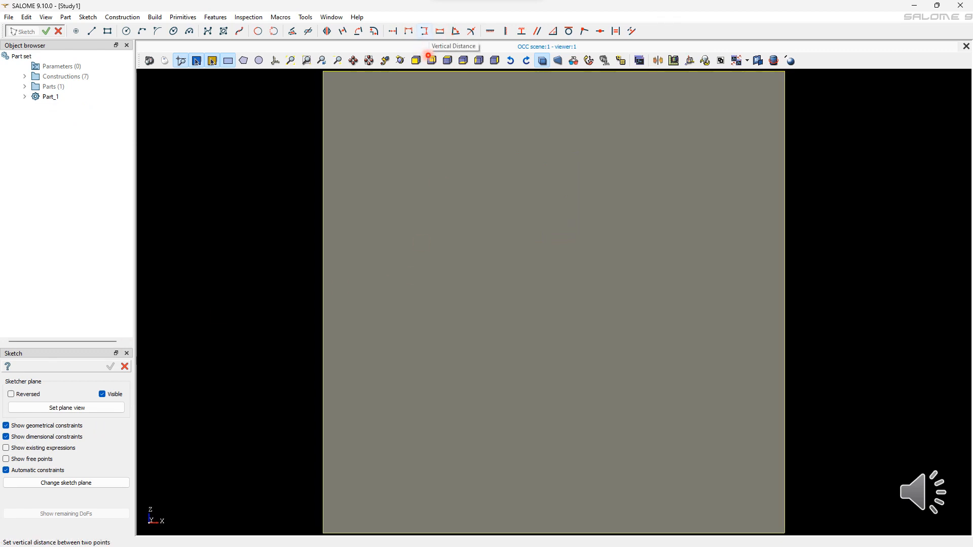
Constrain the vertical distance between the rectangle's upper-right and lower-right corners to 90
click(424, 32)
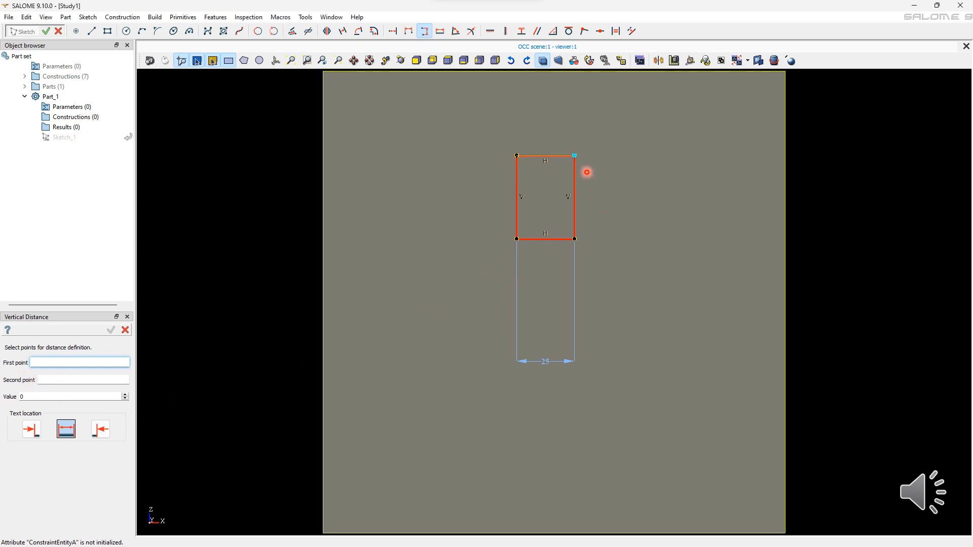
click(578, 148)
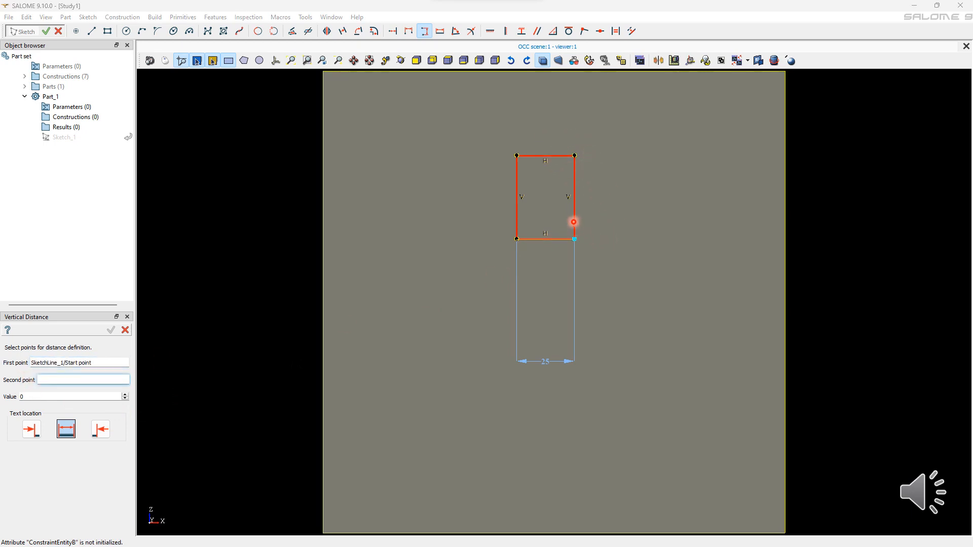
click(574, 239)
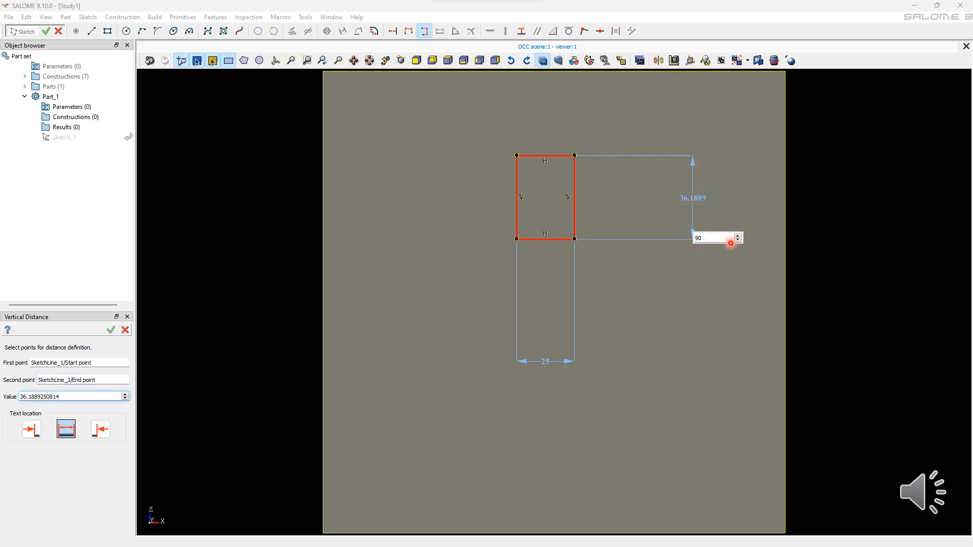
text(90)
key(Return)
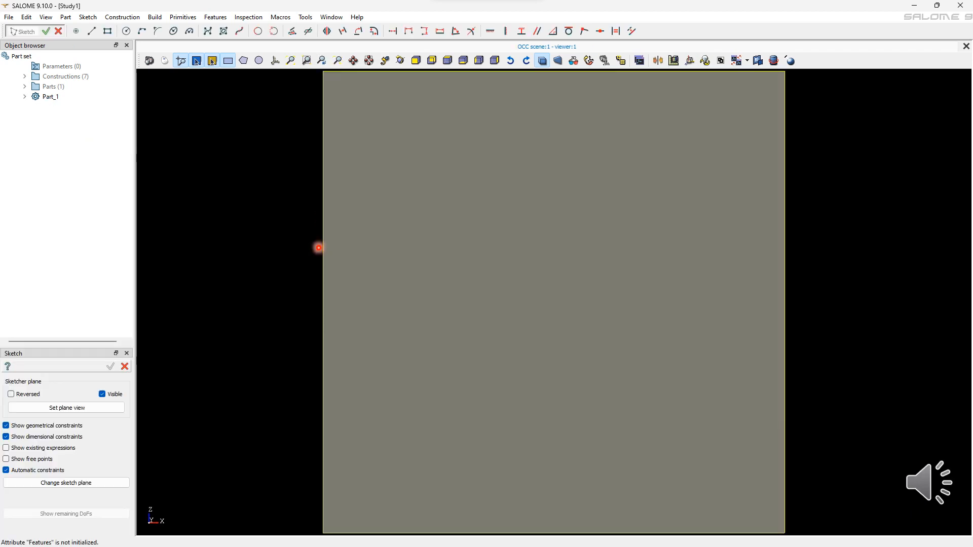
Constrain the length of the trapezoid's upper horizontal line to 100
click(439, 31)
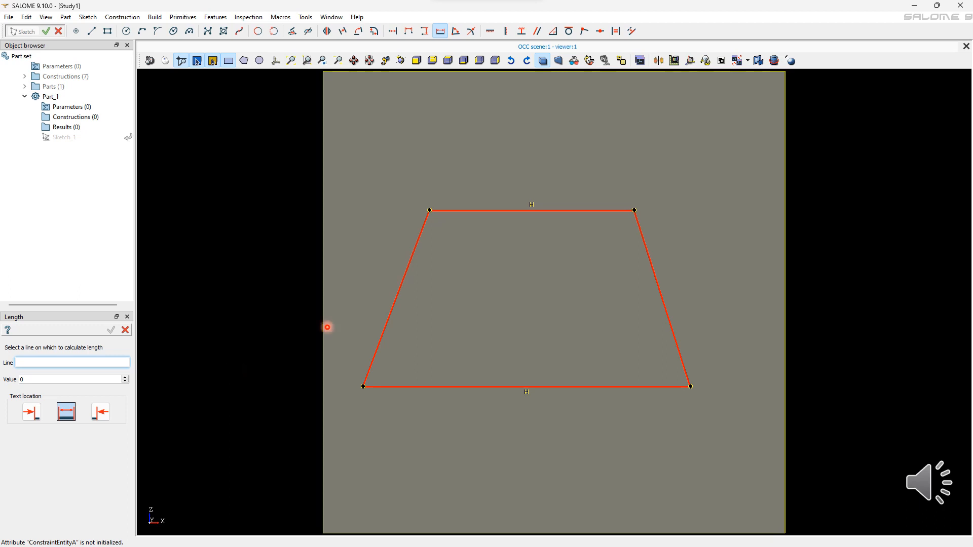
click(425, 205)
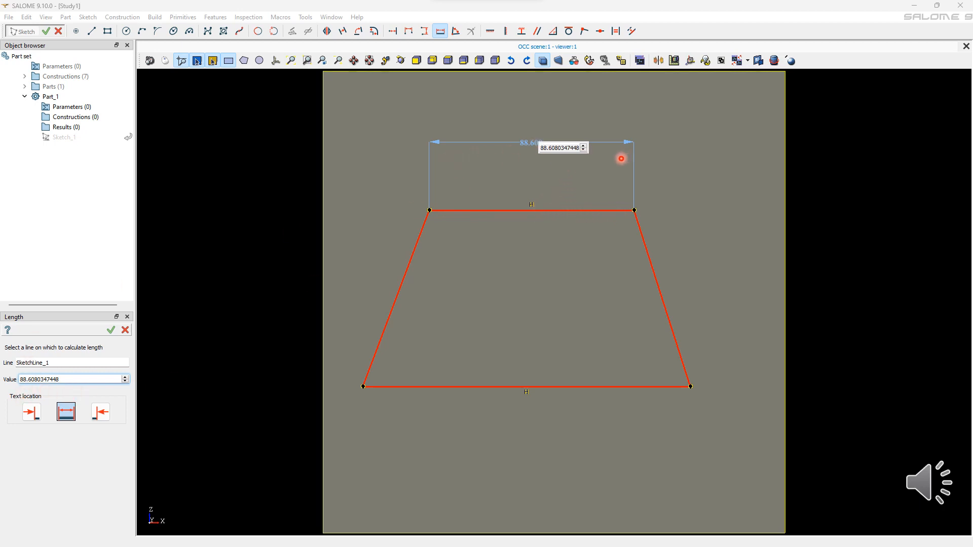
key(ctrl+a)
text(100)
key(Return)
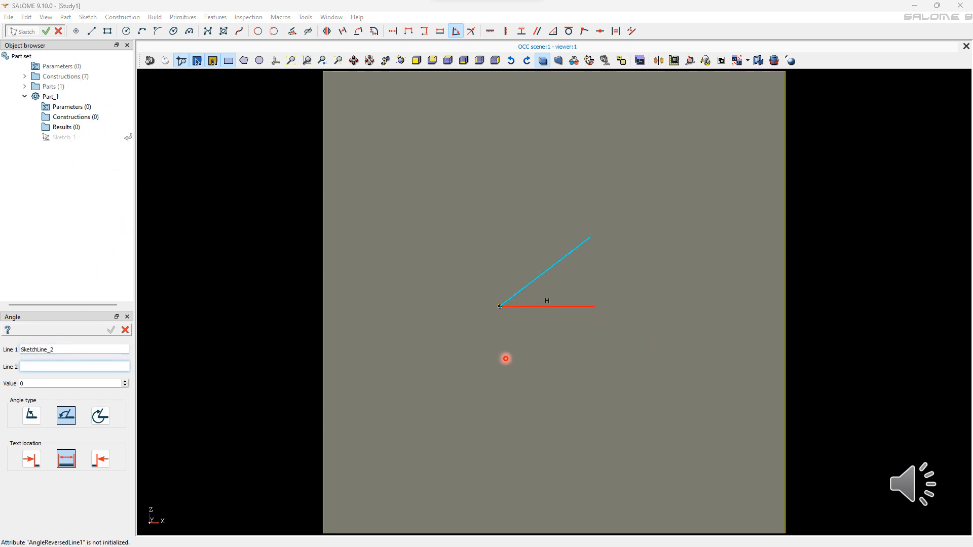
Constrain the angle between the inclined line and the horizontal line to 45, and try the other angle types and text locations
click(604, 244)
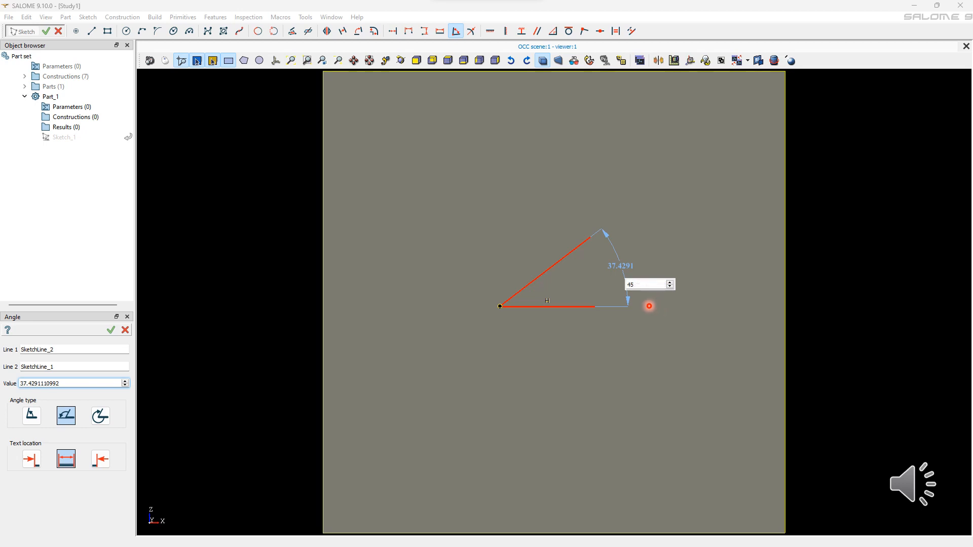
key(Return)
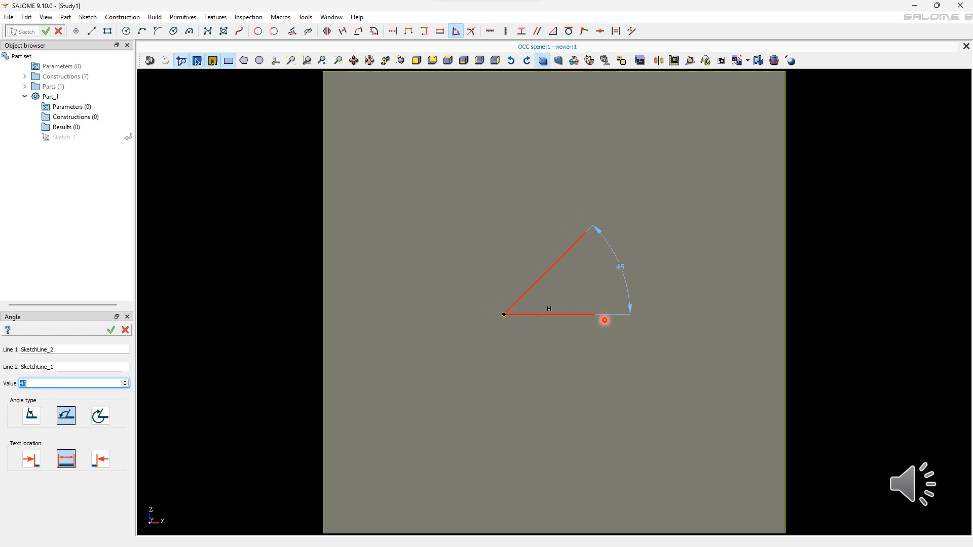
click(32, 416)
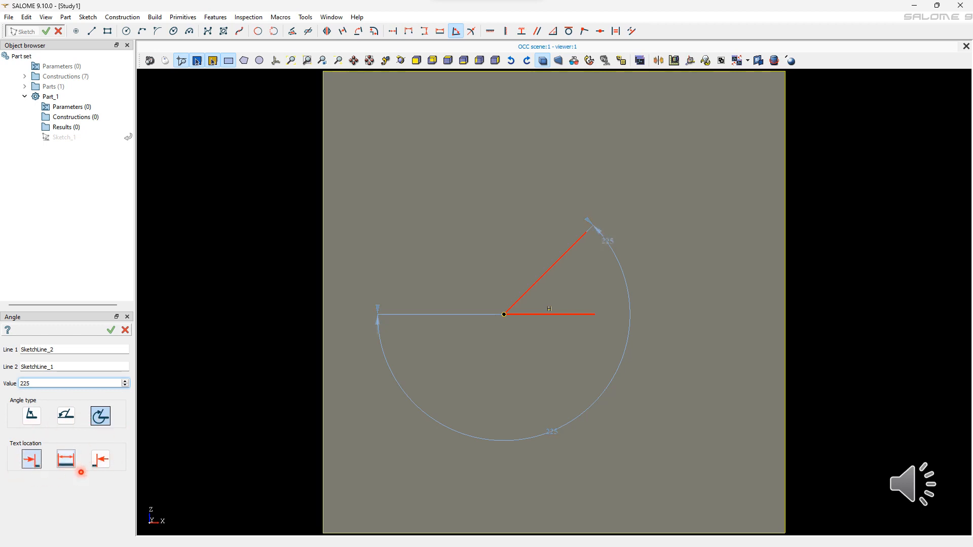
click(100, 459)
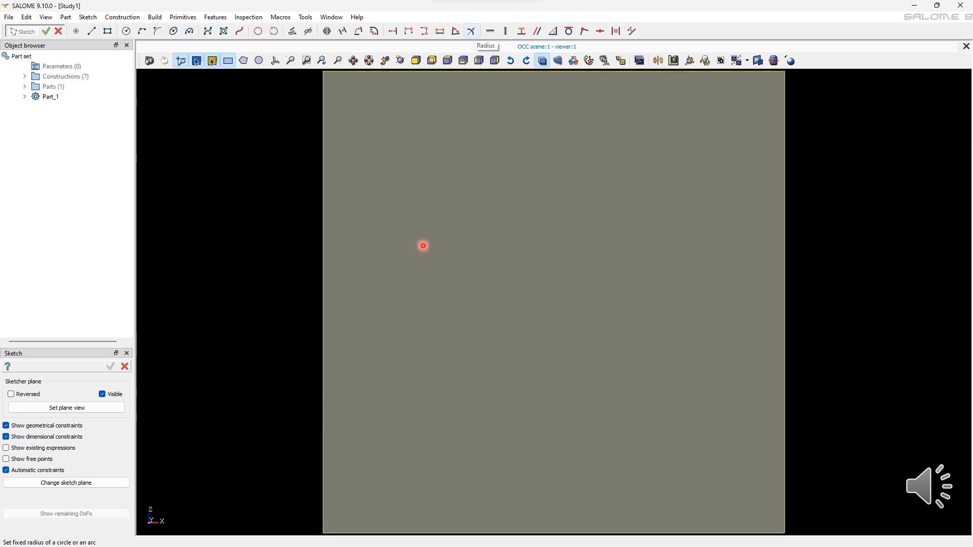
Constrain the circle's radius to 35
click(471, 31)
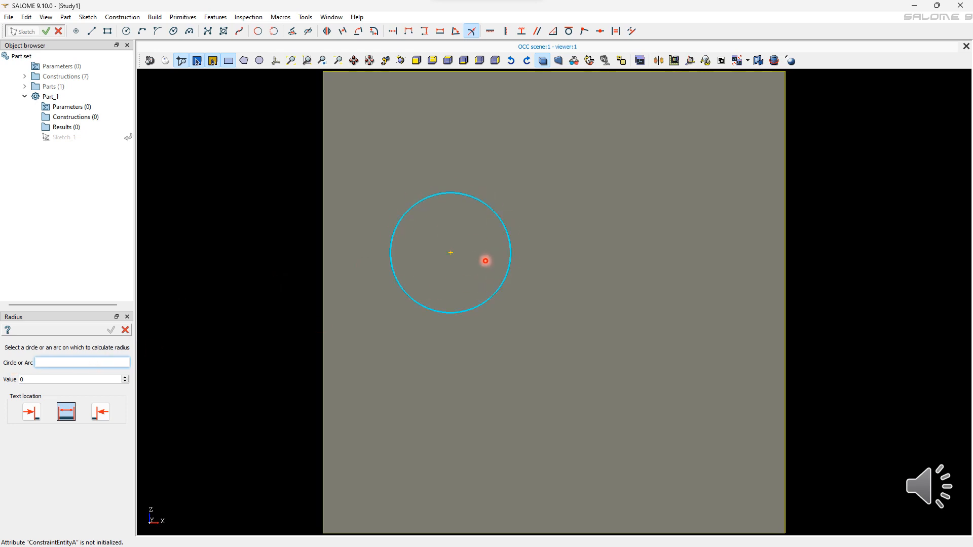
click(485, 261)
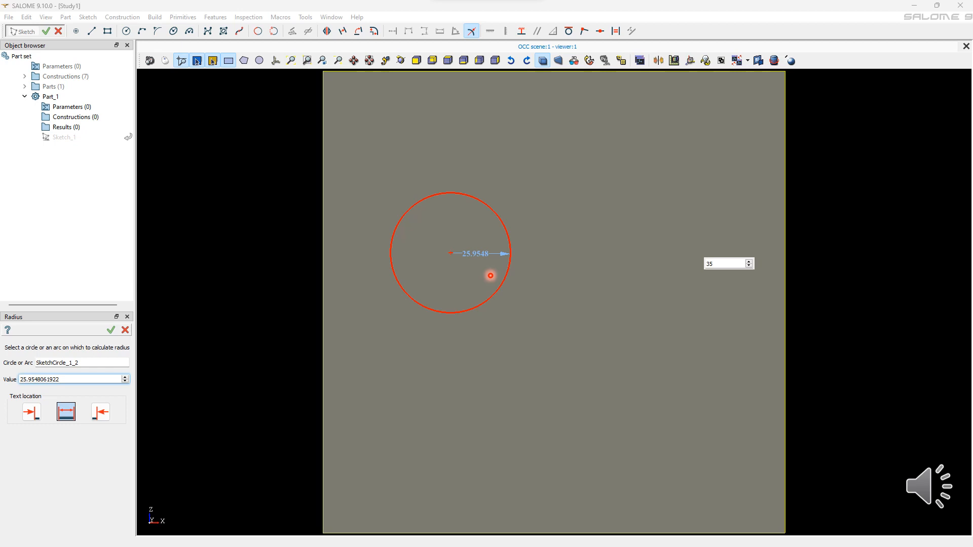
key(Return)
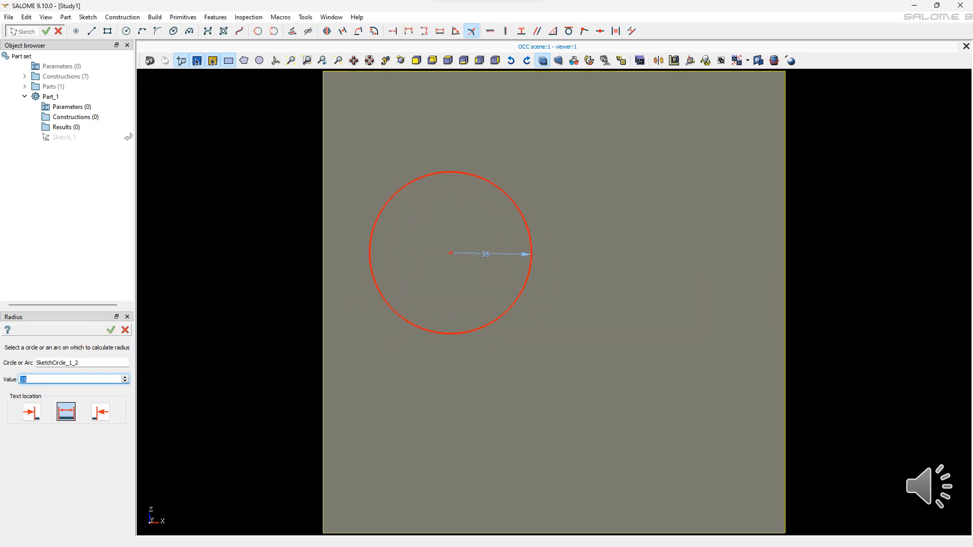
click(111, 330)
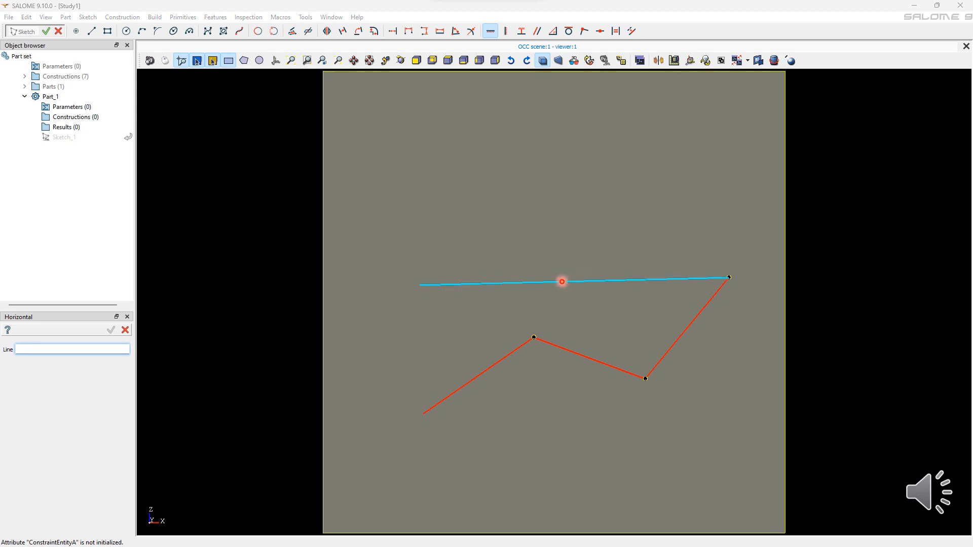
Constrain the polyline's upper line and its short lower middle line to horizontal, and the slanted line joining them to vertical
click(562, 282)
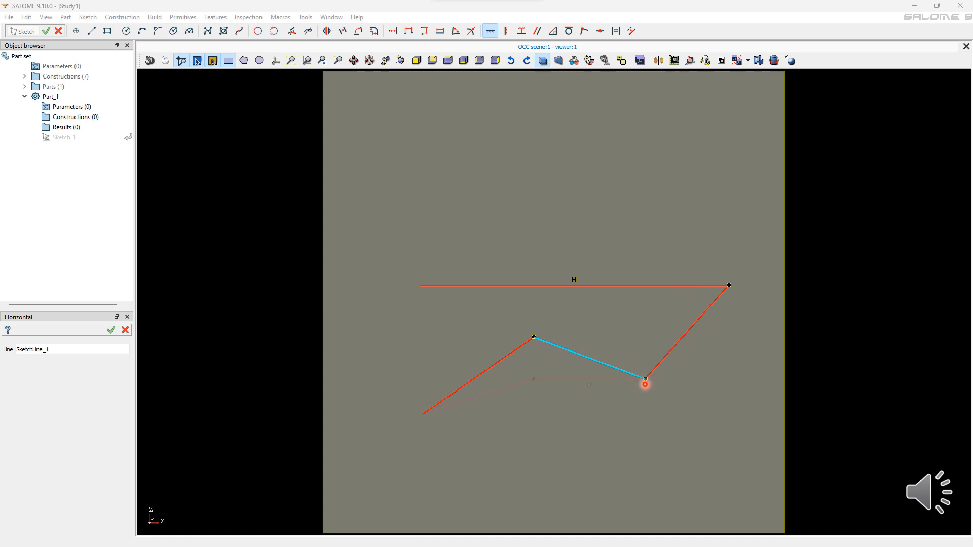
click(641, 377)
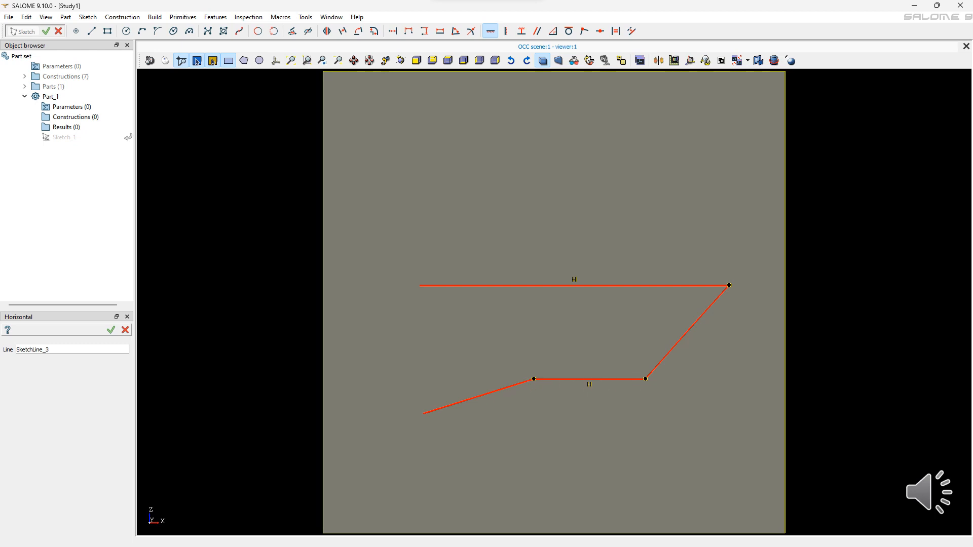
key(Escape)
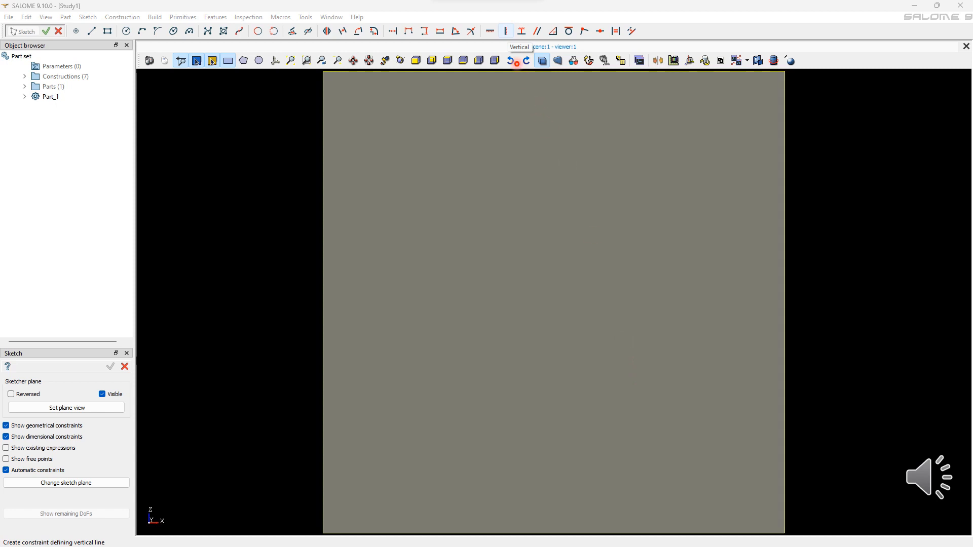
click(505, 32)
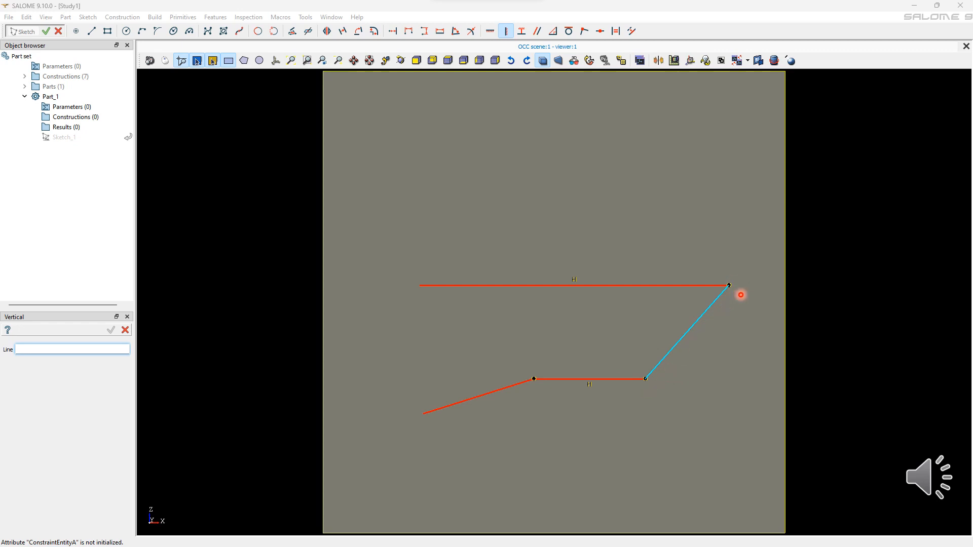
click(741, 295)
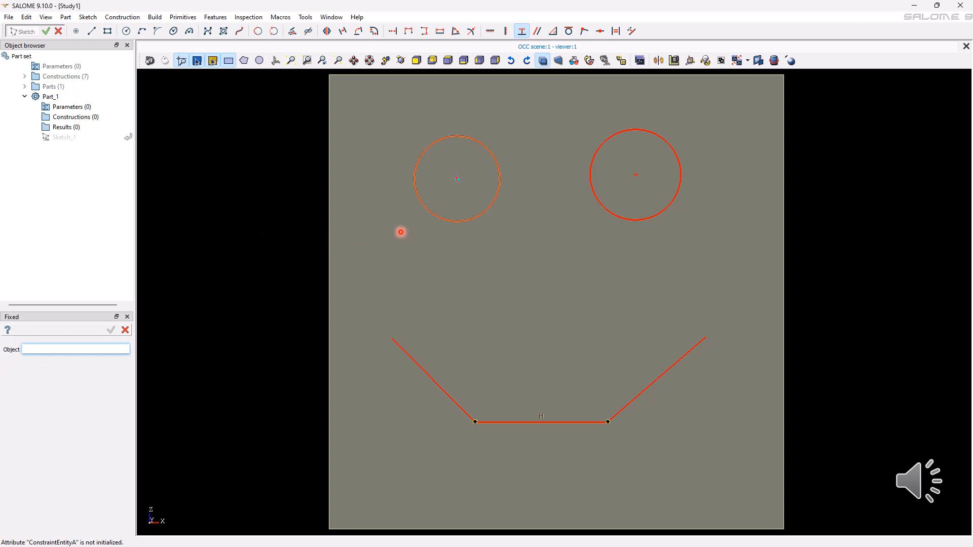
Apply Fixed constraints to the left circle's center and to the left slanted line
click(457, 177)
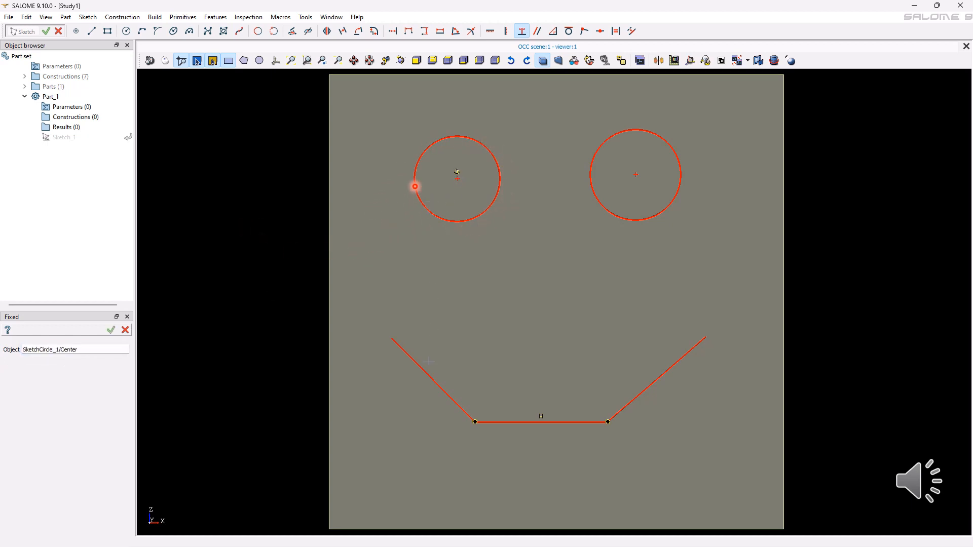
click(433, 377)
click(111, 331)
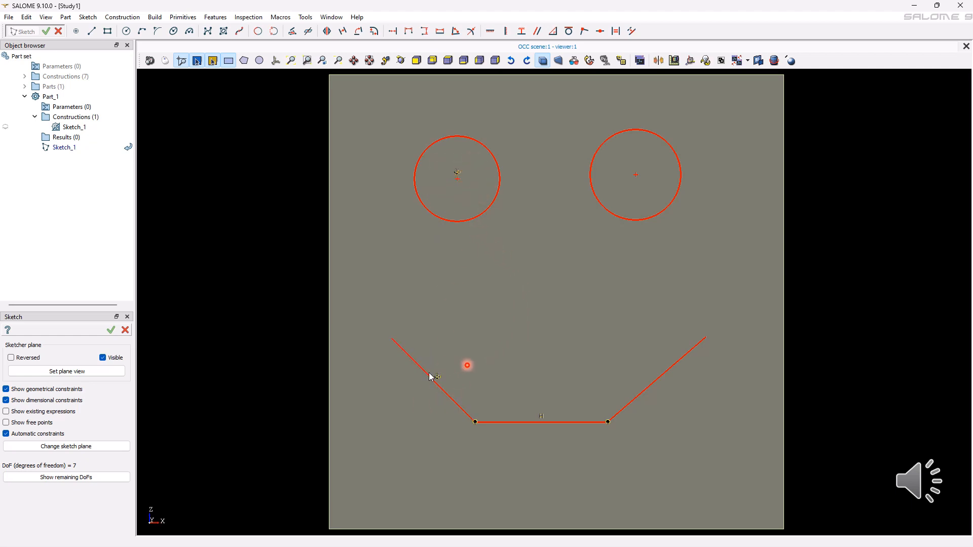
Test the Fixed constraints by moving the right circle and the horizontal line's right endpoint, and trying to move the fixed circle center and line
double_click(660, 216)
drag(636, 177, 603, 182)
drag(457, 179, 435, 185)
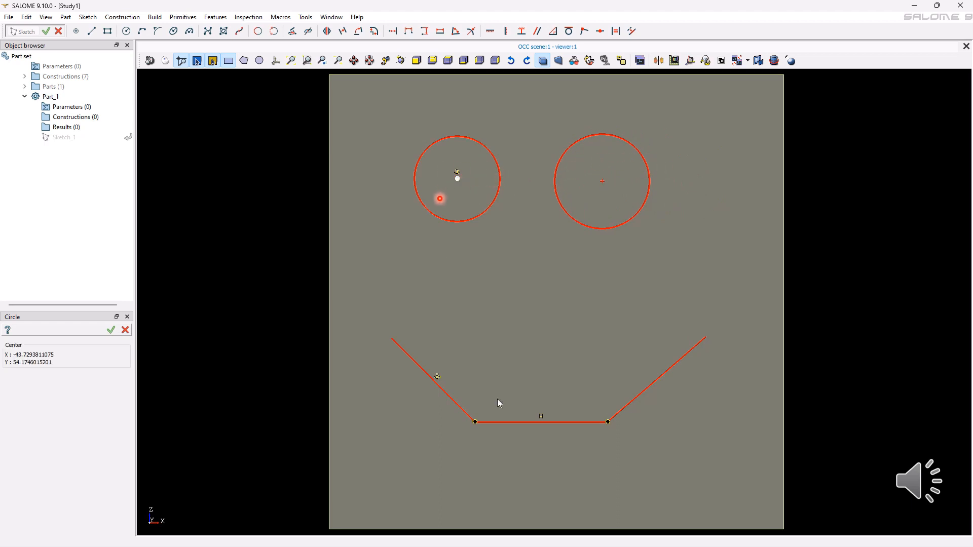
drag(609, 423, 632, 374)
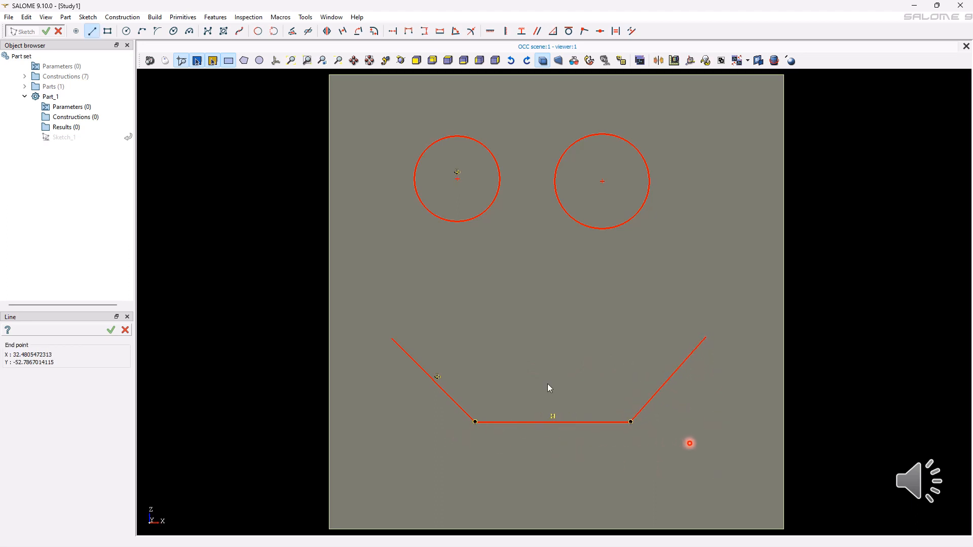
click(475, 423)
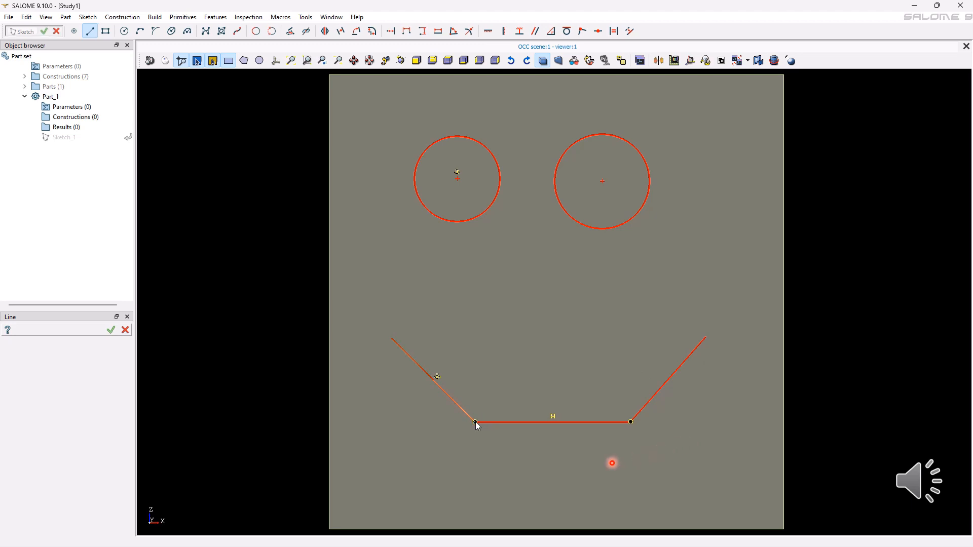
mouse_move(669, 379)
mouse_down()
mouse_move(695, 435)
mouse_move(700, 414)
mouse_move(655, 384)
mouse_up()
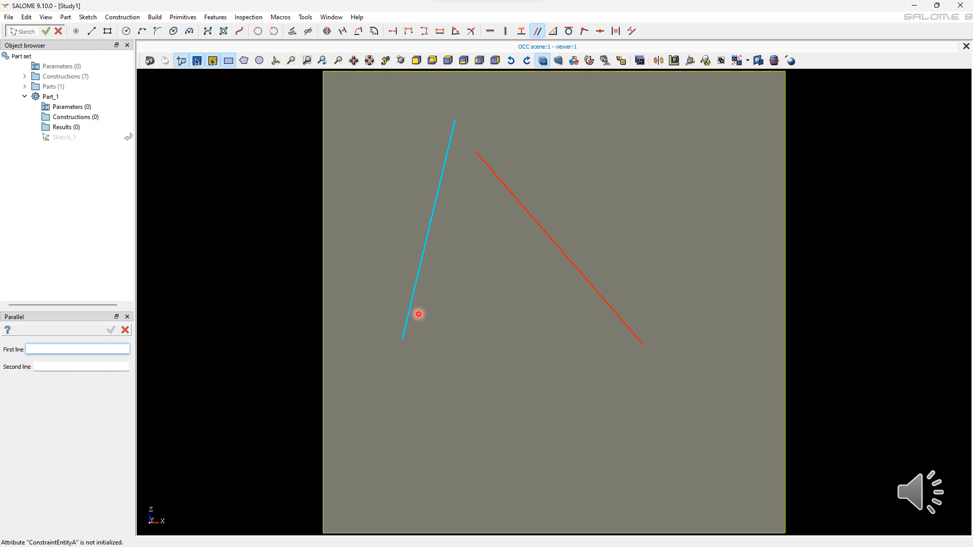
Constrain the steep left line and the long diagonal right line to be parallel
click(446, 157)
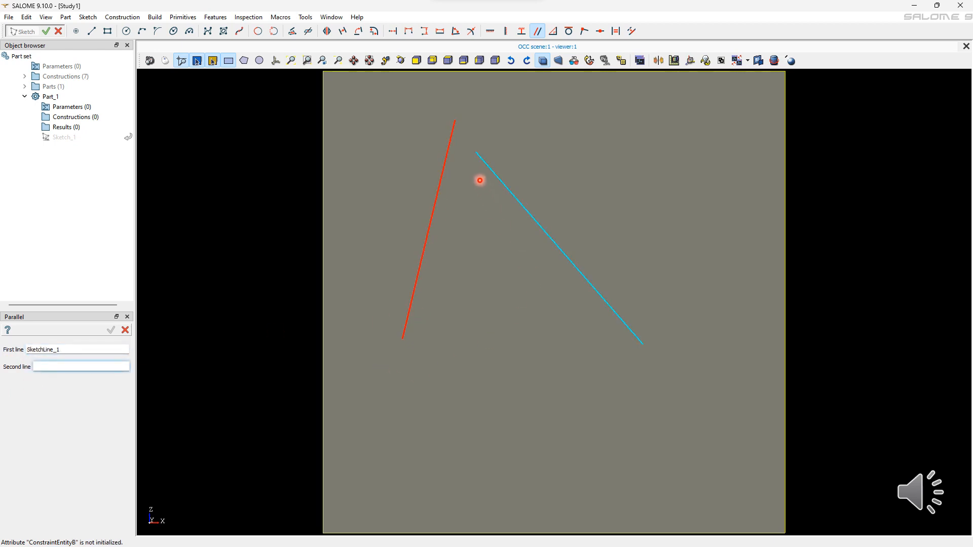
click(620, 333)
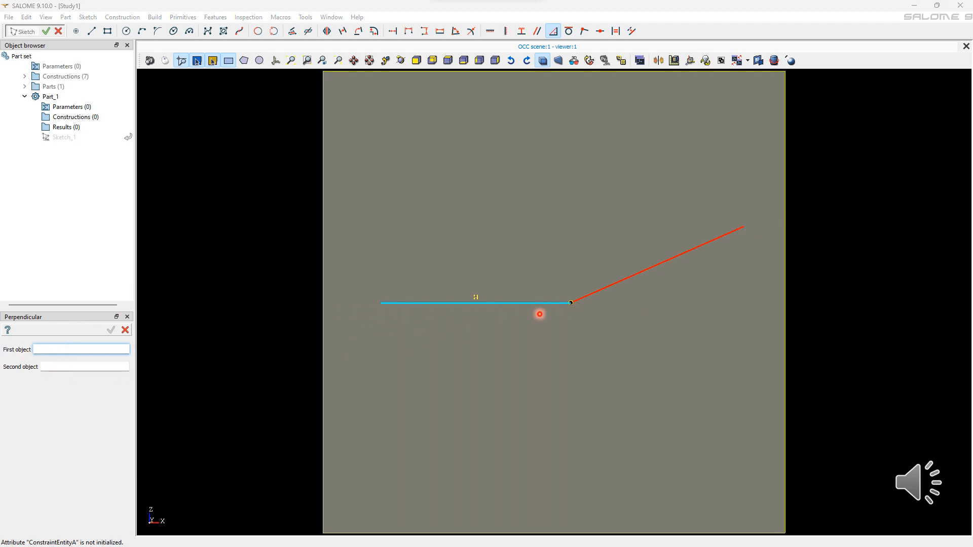
Constrain the horizontal line and the inclined line sharing its right endpoint to be perpendicular
click(584, 309)
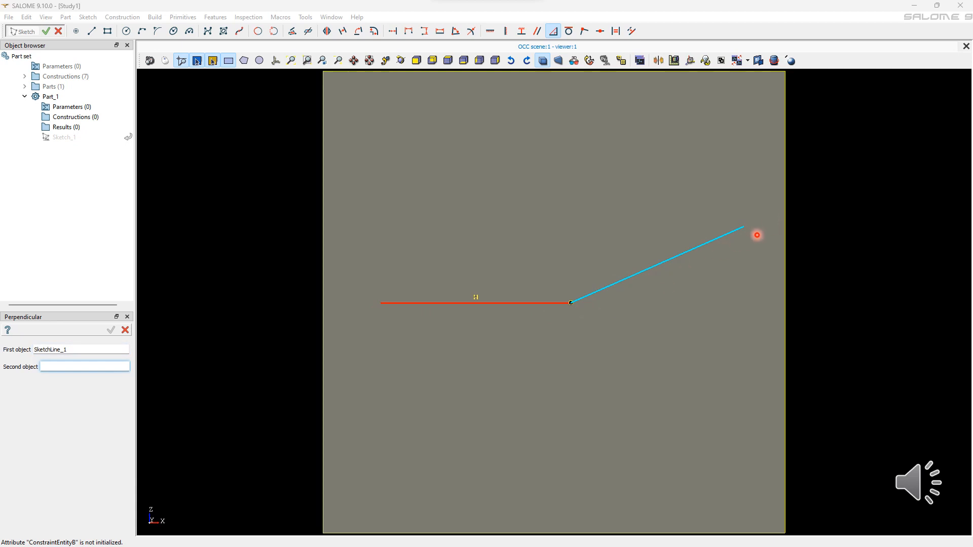
click(757, 235)
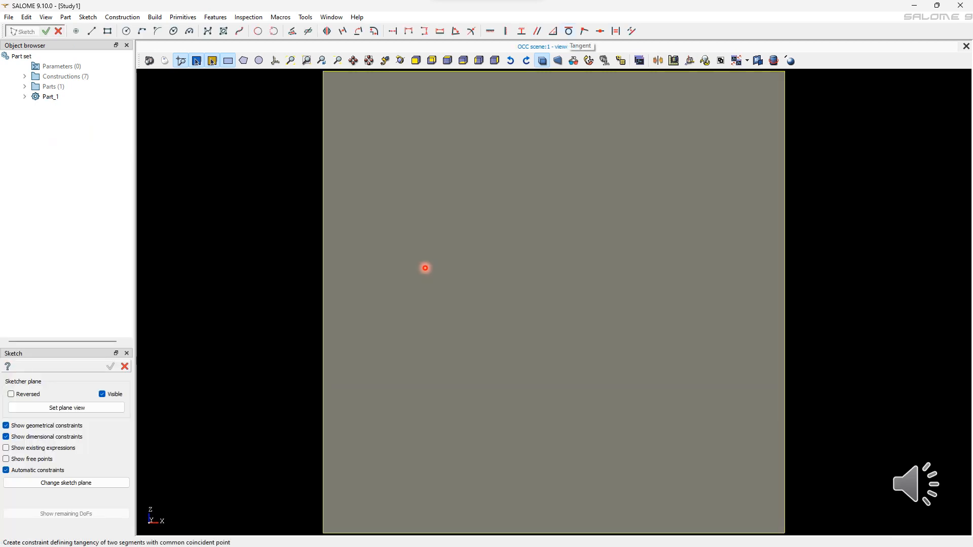
Make the circle and the inclined line above it tangent
click(568, 31)
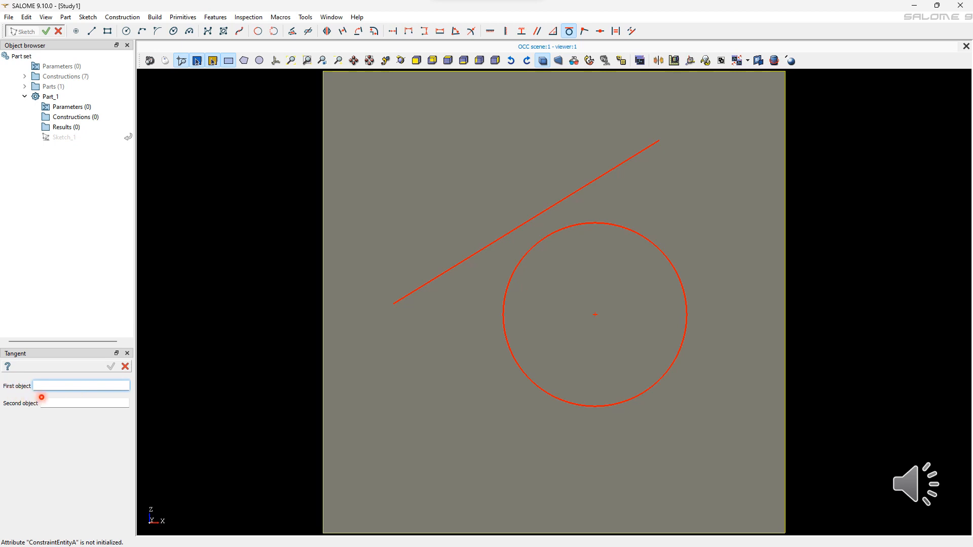
click(684, 351)
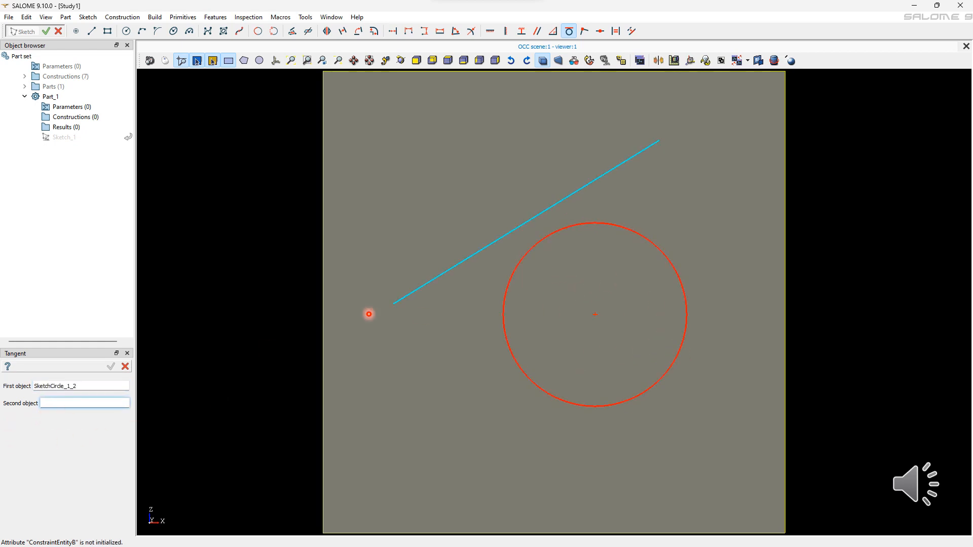
click(608, 171)
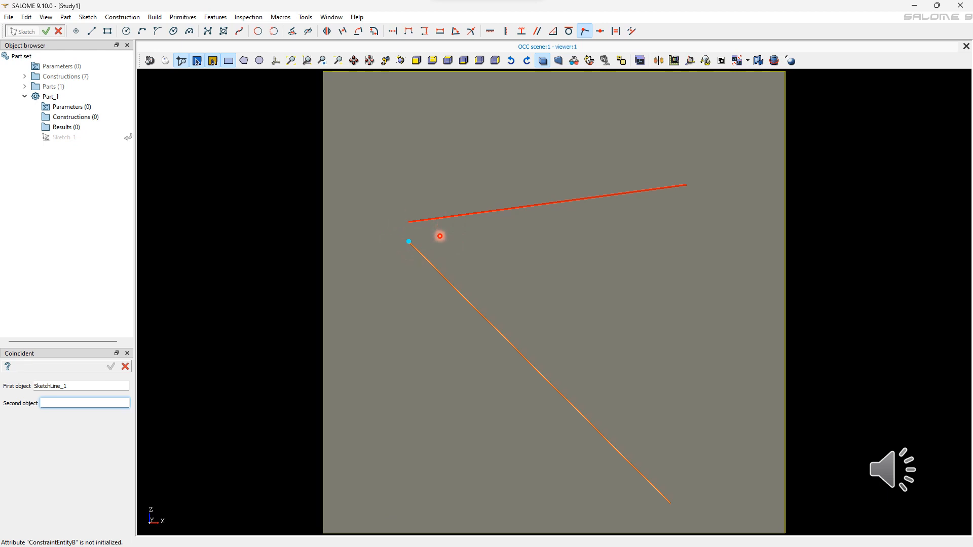
Make the lower diagonal line's start point coincident with the upper line
click(401, 232)
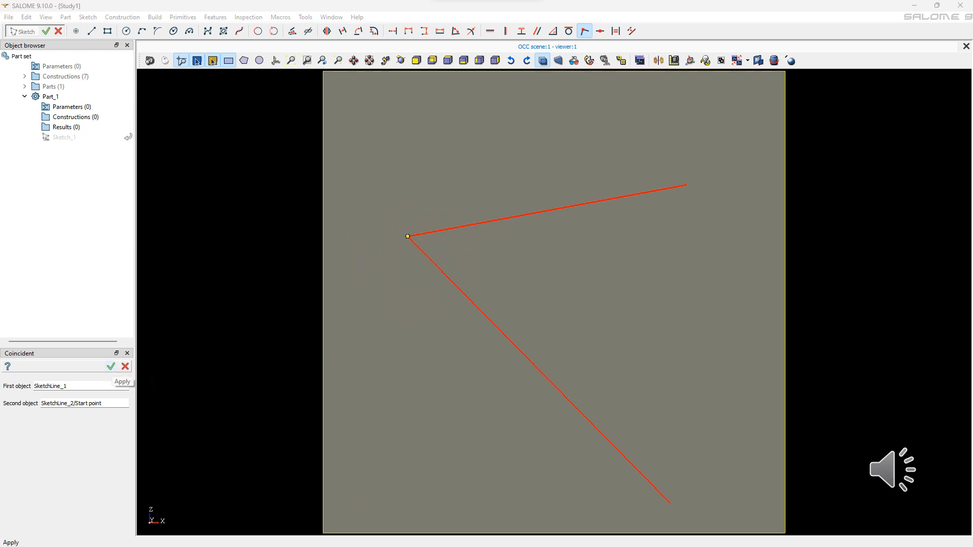
click(110, 366)
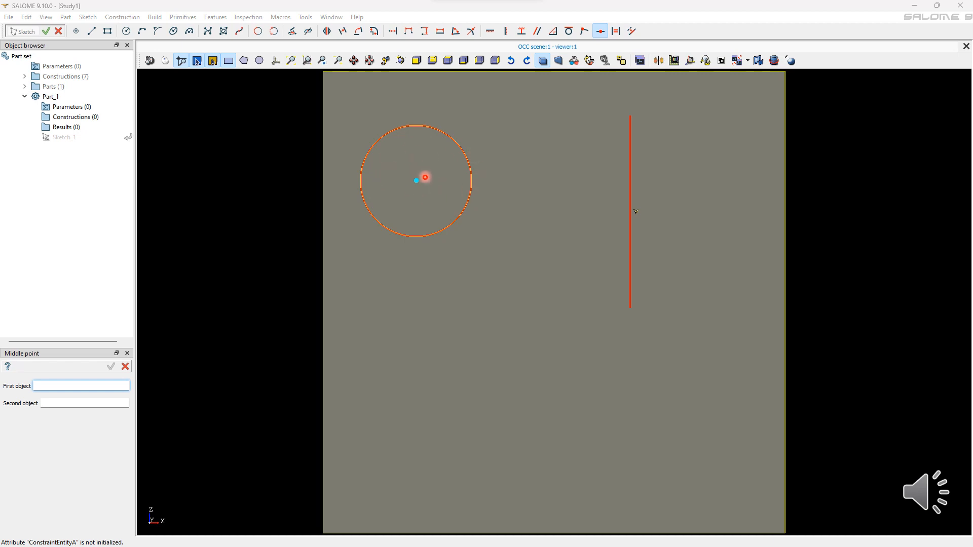
Constrain the circle's center to the middle point of the vertical line
click(429, 163)
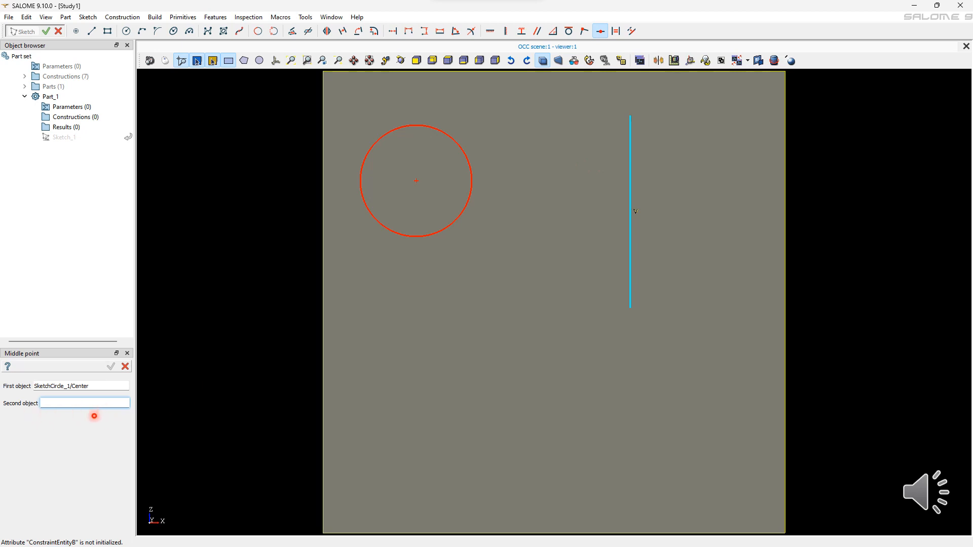
click(631, 213)
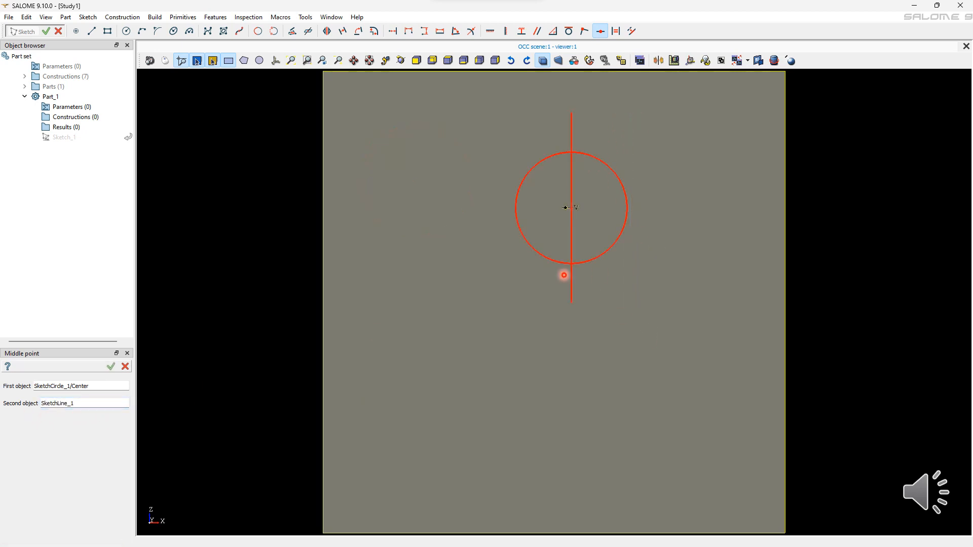